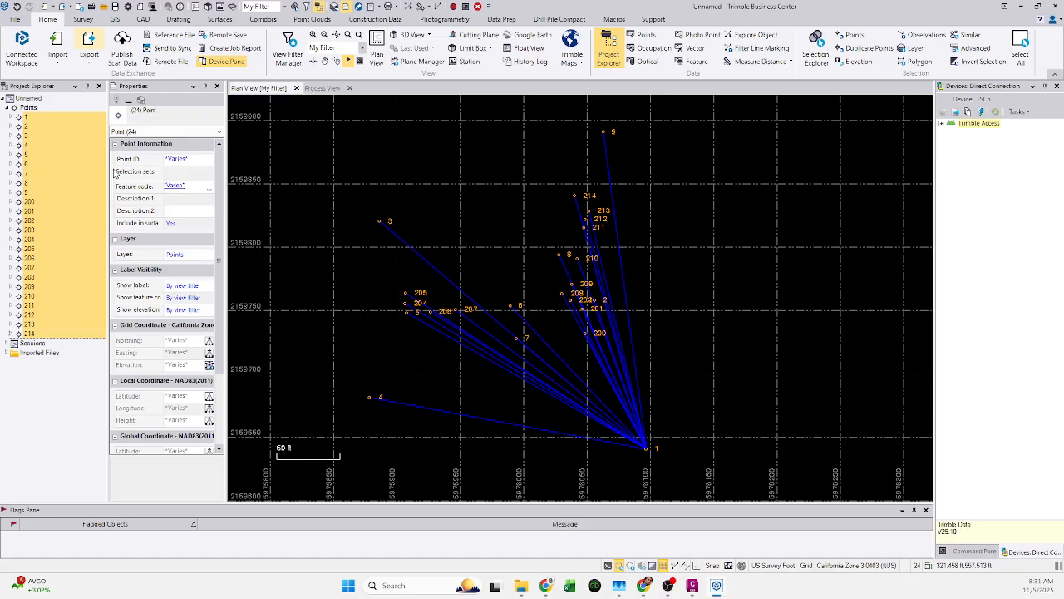
# - Select points 1 through 214 and set the PNEZD export location to the 25-138 job's SURVEY\DOWNLOADS folder
pyautogui.click(32, 118)
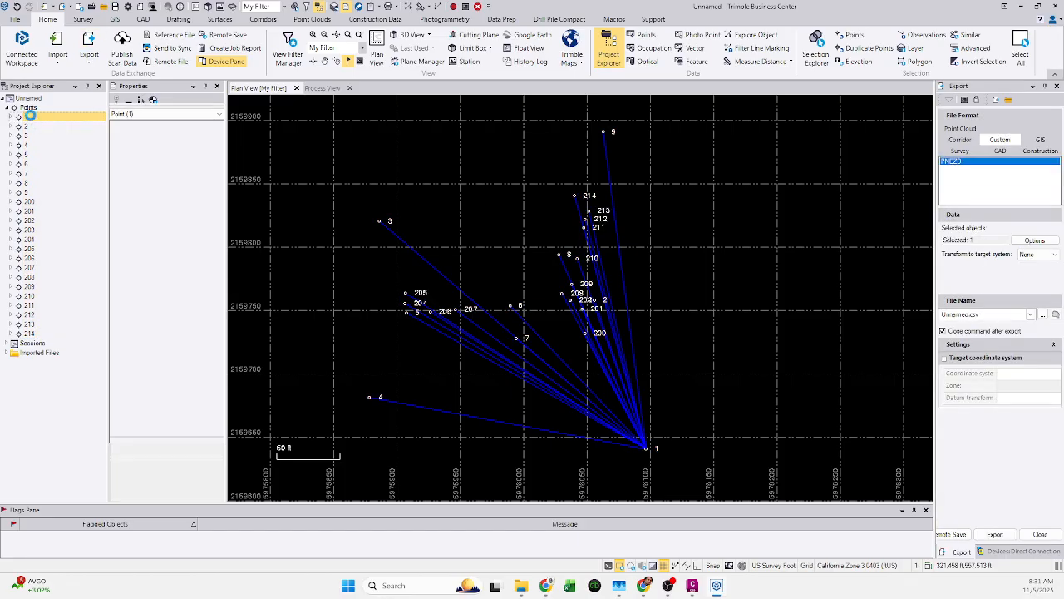
pyautogui.keyDown('shift'); pyautogui.click(37, 335); pyautogui.keyUp('shift')
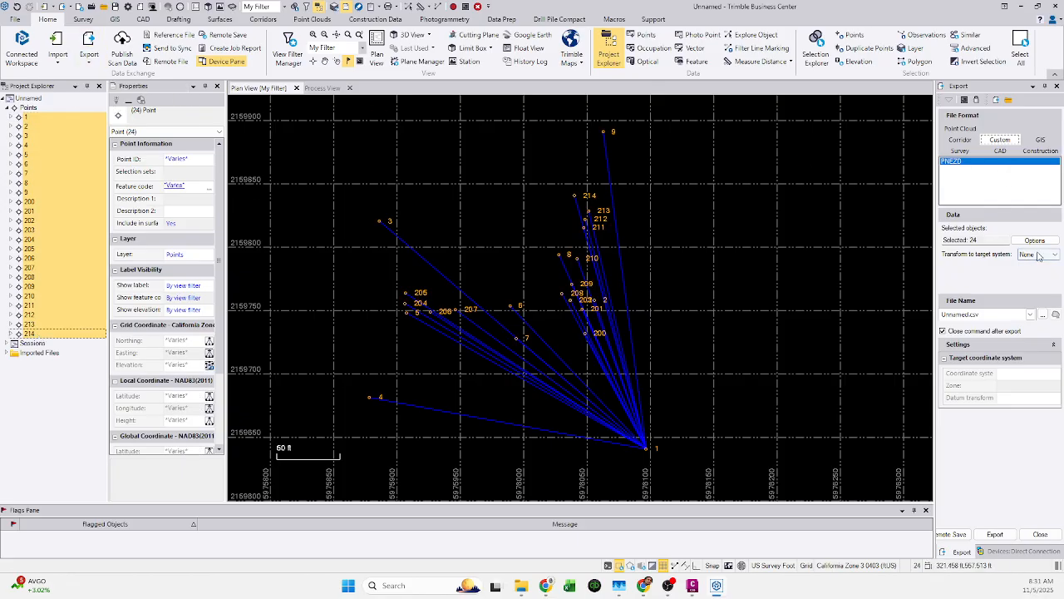
pyautogui.click(1043, 315)
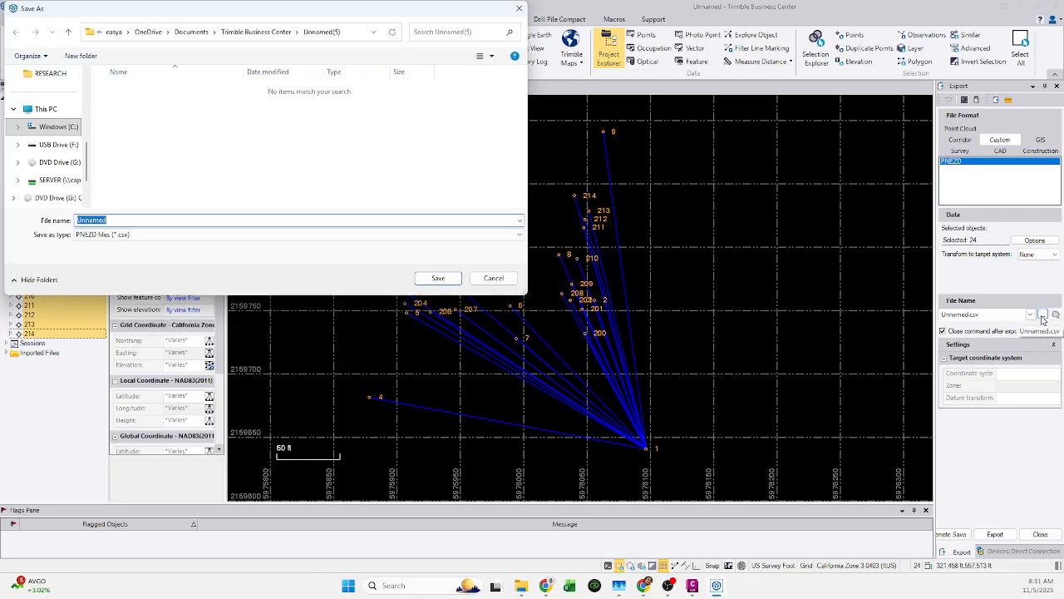
pyautogui.scroll(5, 50, 141)
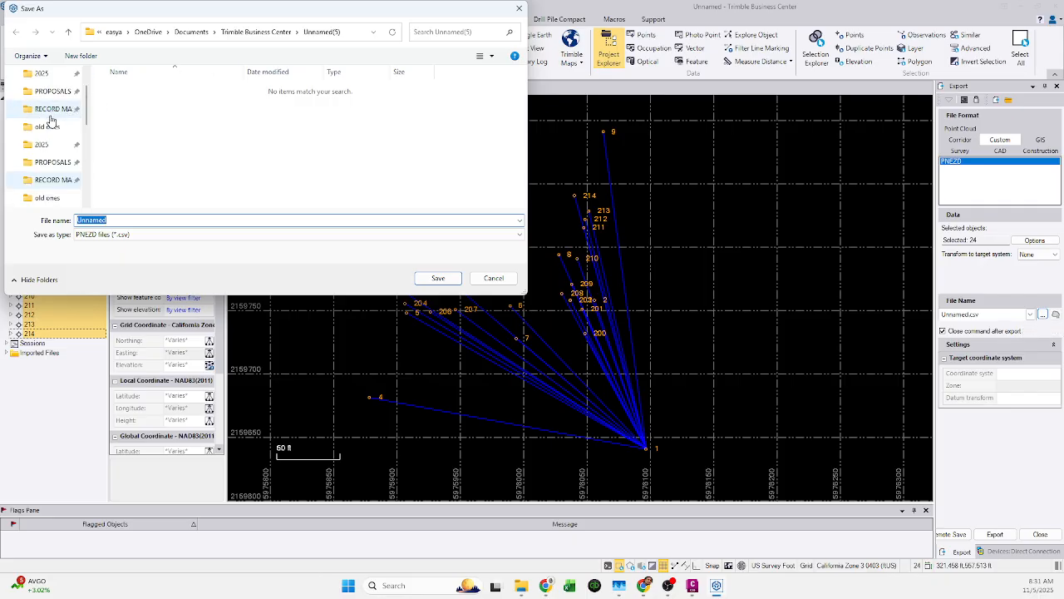
pyautogui.click(40, 183)
pyautogui.scroll(-10, 150, 150)
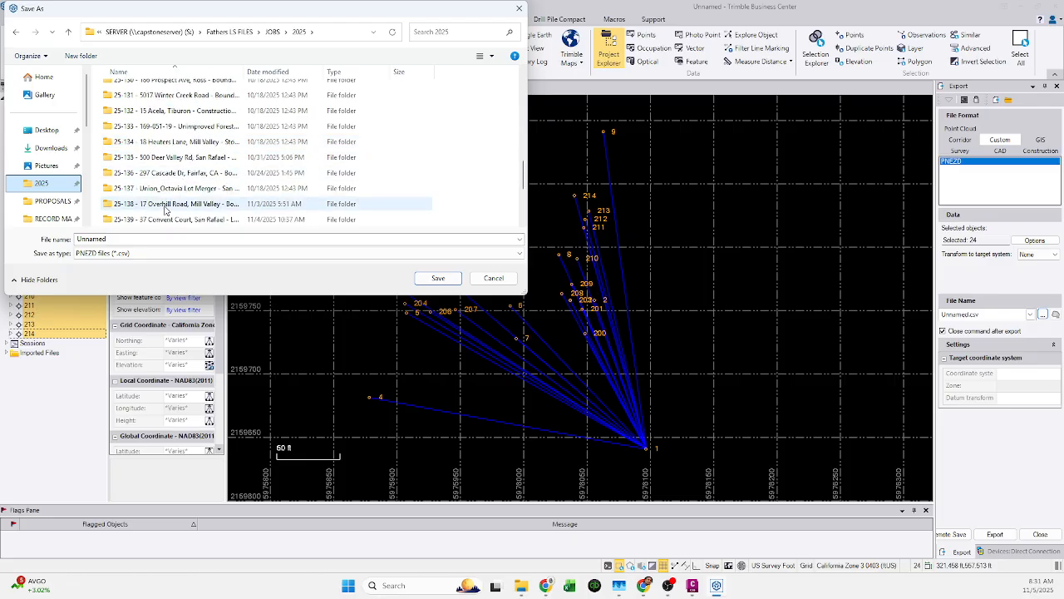
pyautogui.doubleClick(166, 204)
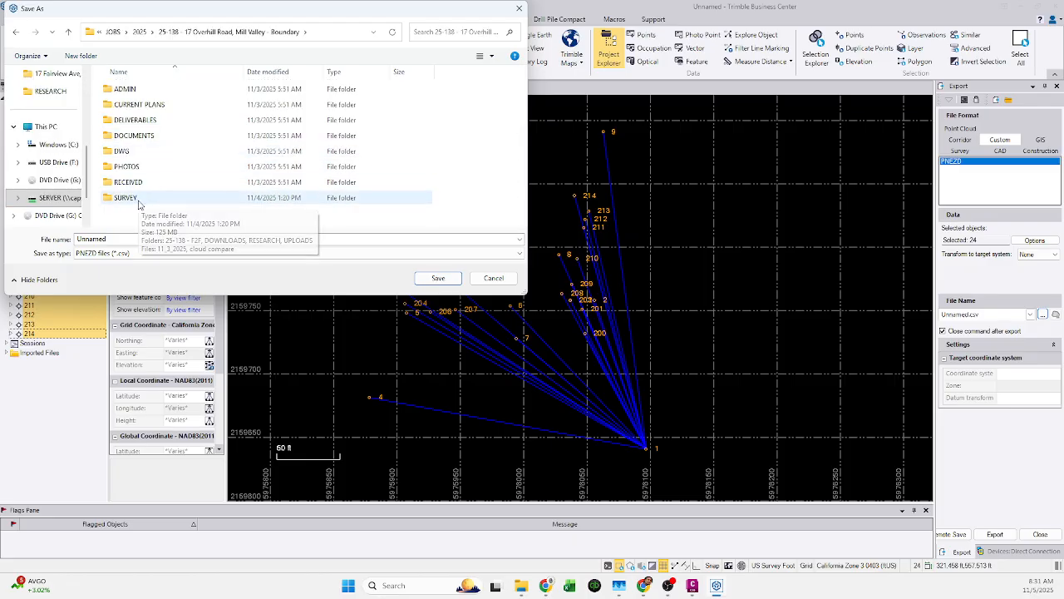
pyautogui.doubleClick(133, 198)
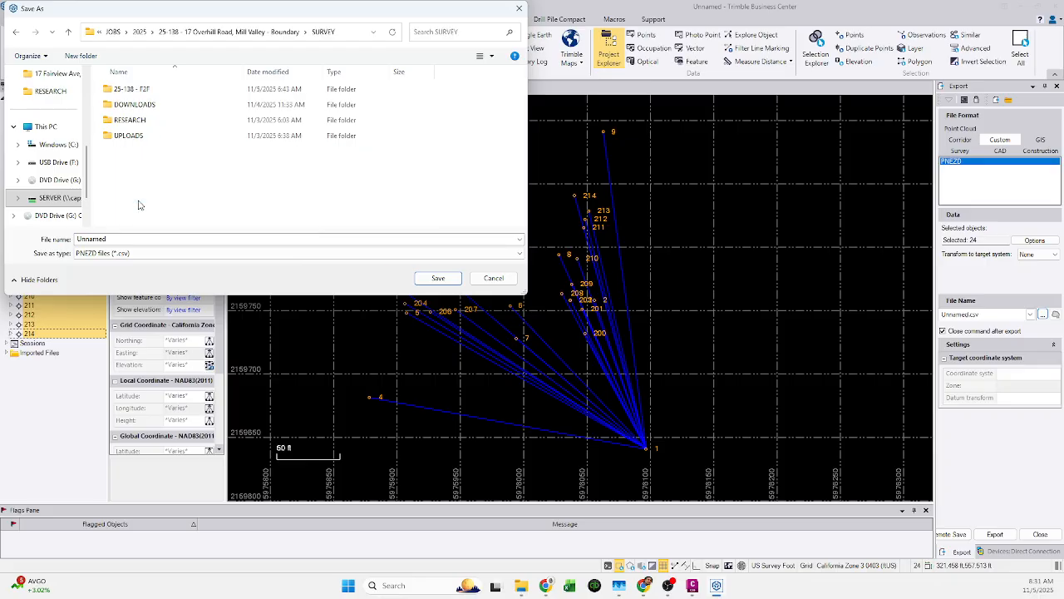
pyautogui.doubleClick(146, 106)
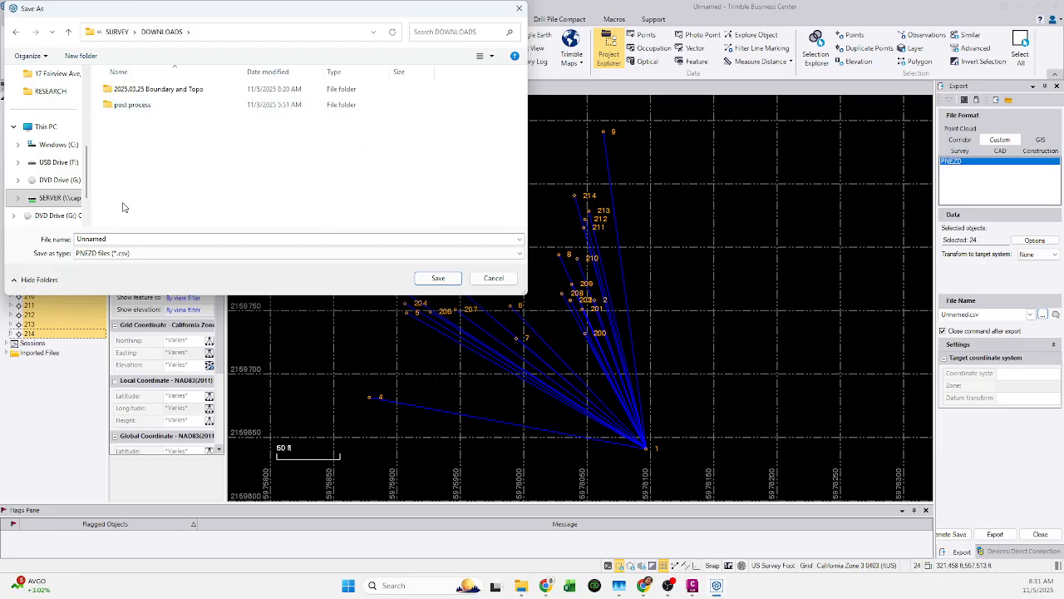
# - Name the export file "25-138 - processed on Grid" and export the selected points as a PNEZD CSV
pyautogui.doubleClick(126, 239)
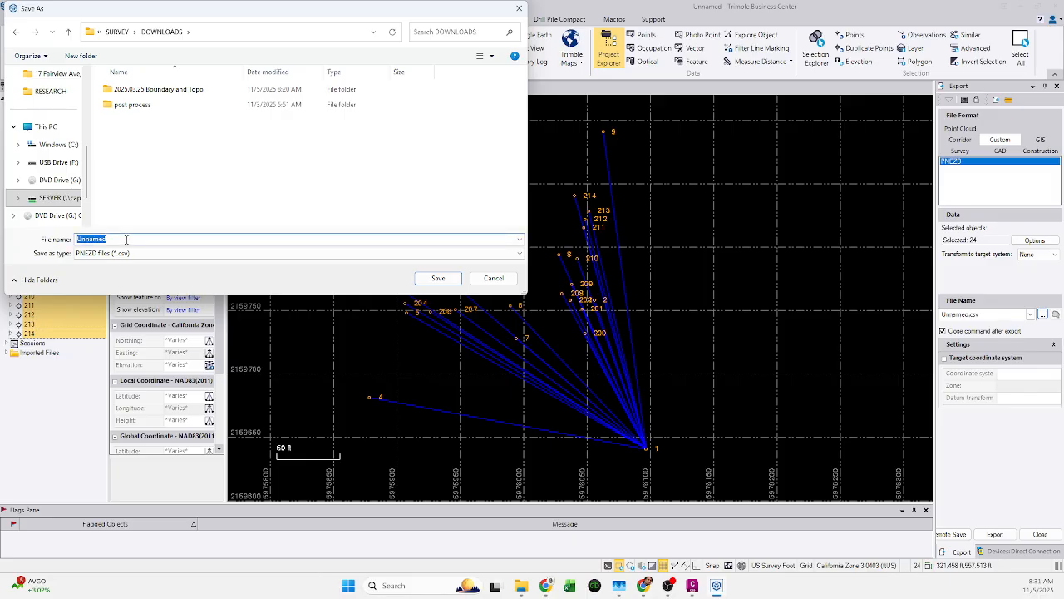
pyautogui.write('25-138 - processed on Grid')
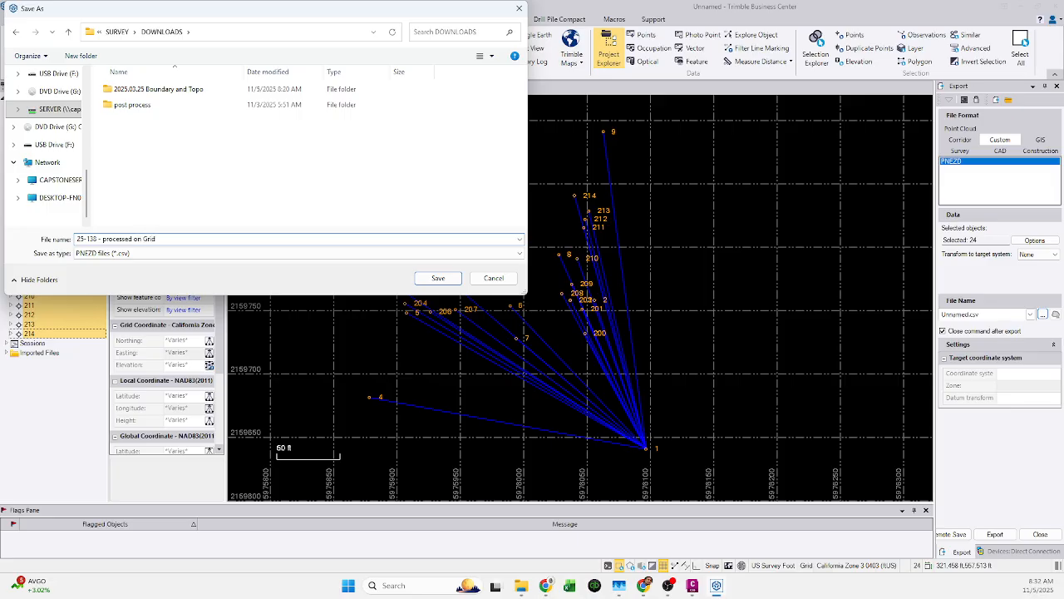
pyautogui.press('Return')
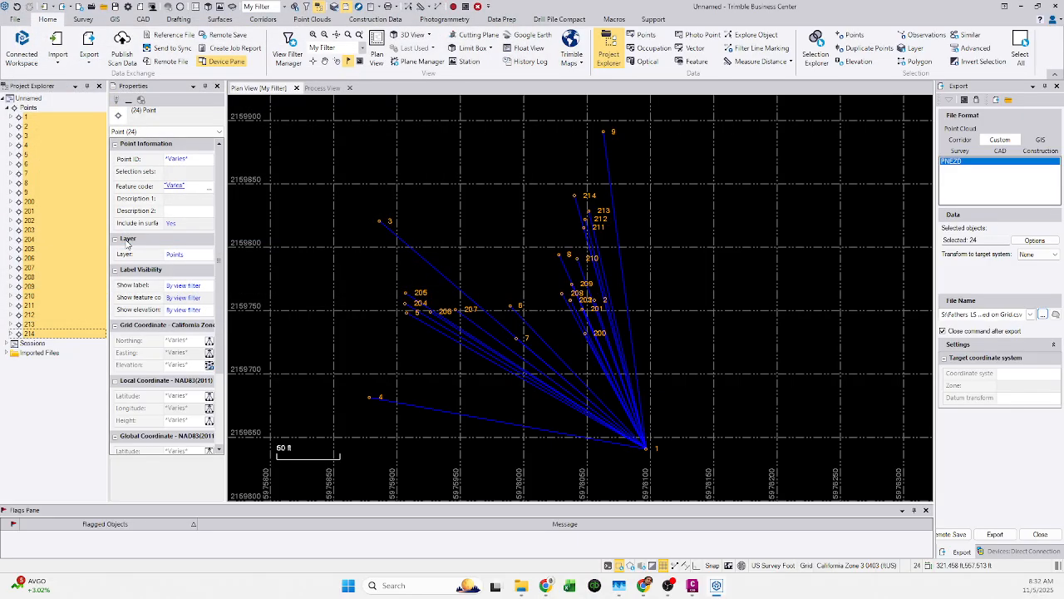
pyautogui.click(995, 534)
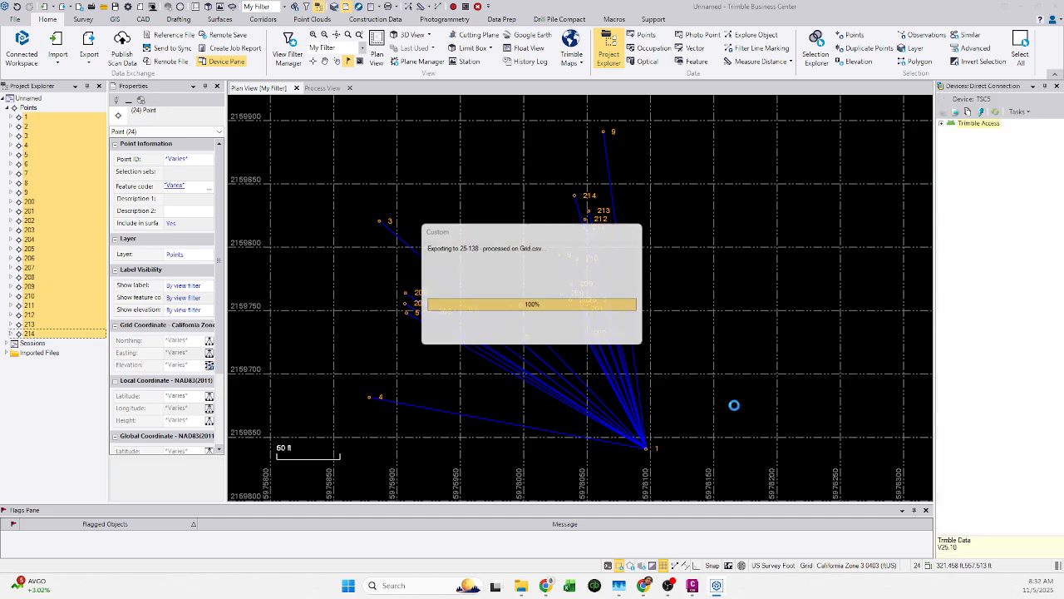
pyautogui.press('Return')
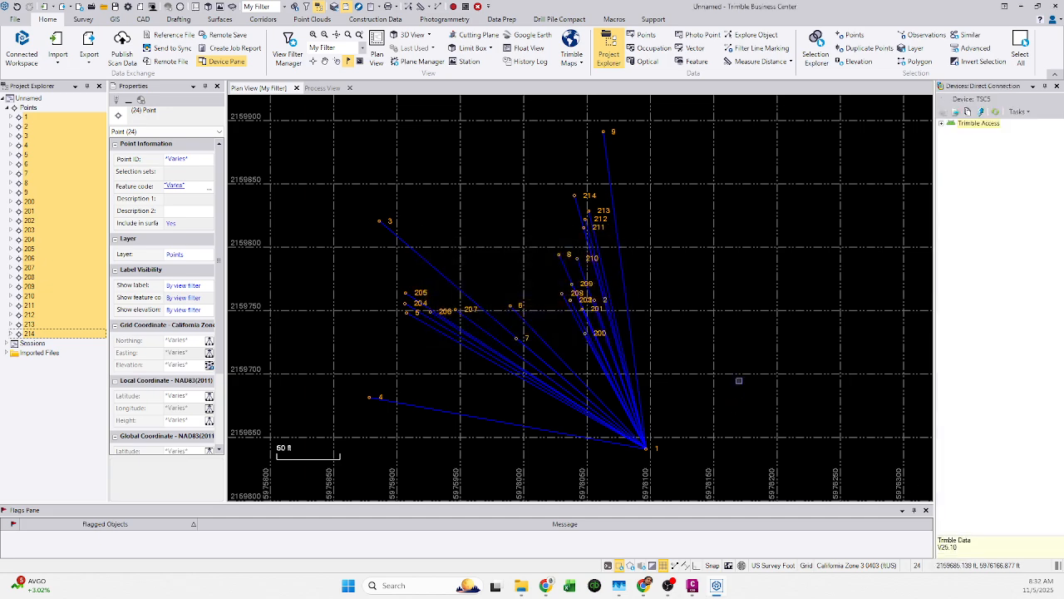
# - Switch to the 25-138 - Hardcopy drawing in Civil 3D and dock the Toolspace and Properties palettes side by side
pyautogui.click(1022, 7)
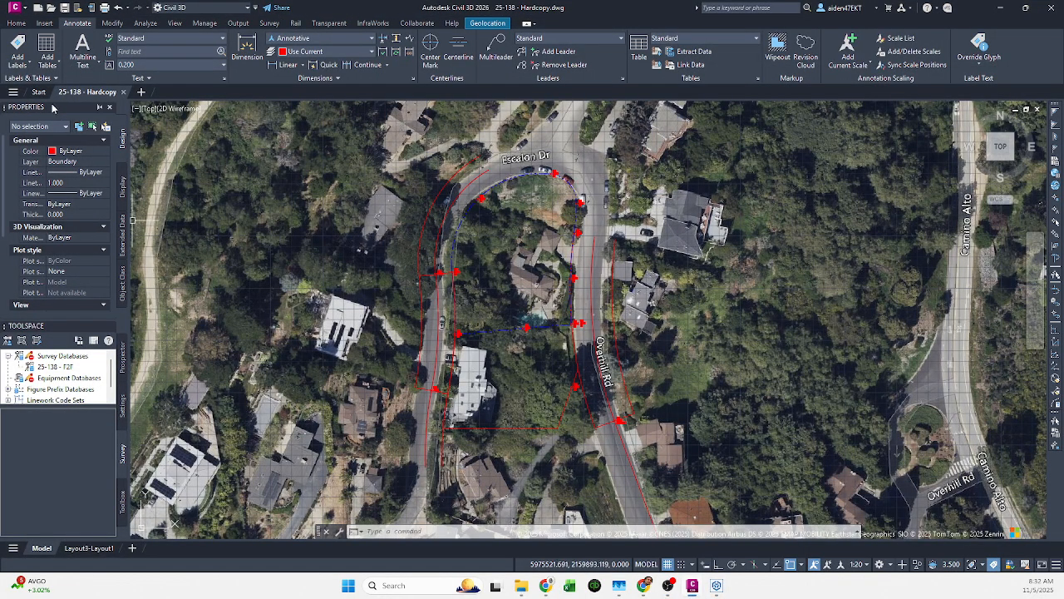
pyautogui.moveTo(155, 137); pyautogui.dragTo(151, 162)
pyautogui.moveTo(99, 197); pyautogui.dragTo(136, 200)
pyautogui.scroll(4, 569, 273)
pyautogui.scroll(-4, 572, 273)
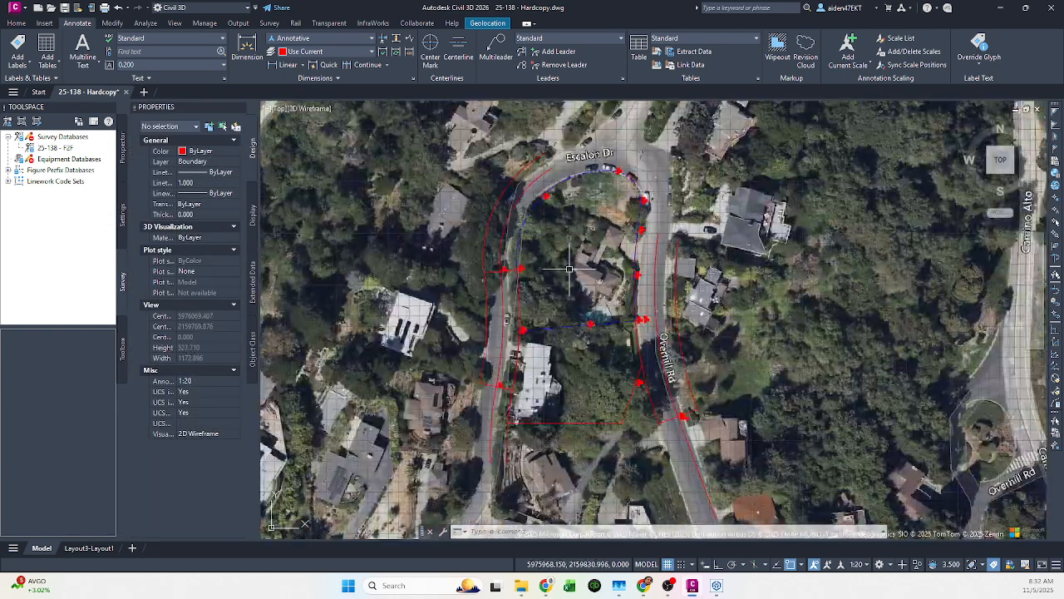
# - Examine the red and blue boundary linework against the aerial imagery around Escalon Dr and Overhill Rd
pyautogui.scroll(2, 635, 375)
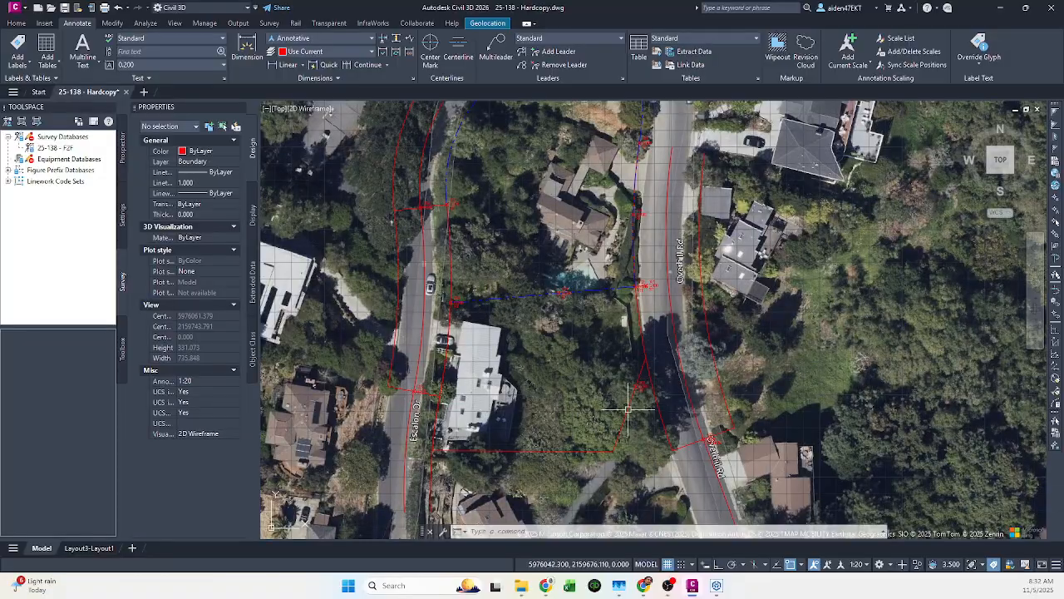
pyautogui.click(625, 411)
pyautogui.press('Escape')
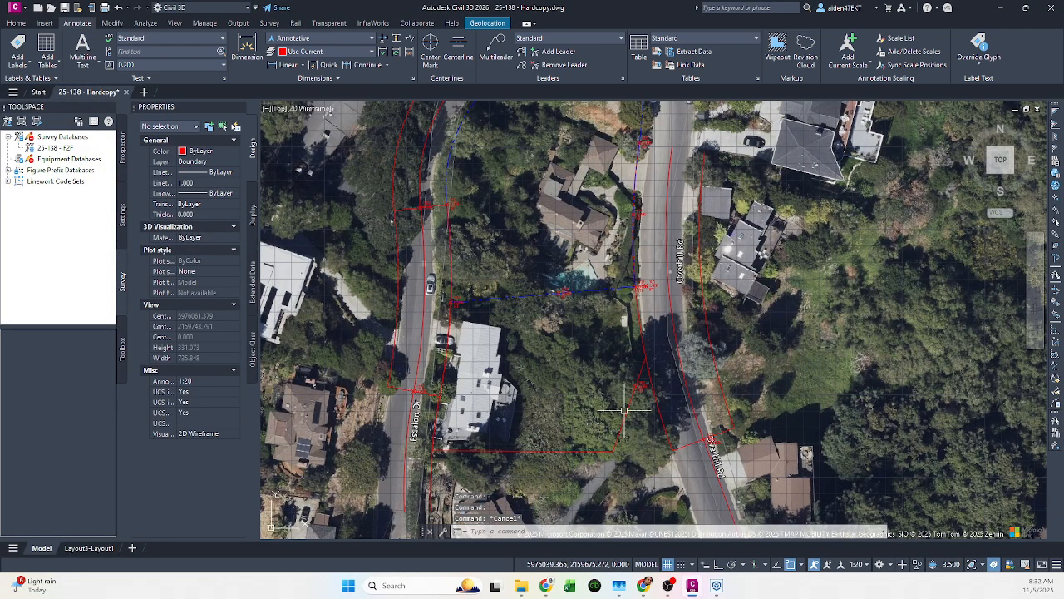
pyautogui.click(646, 385)
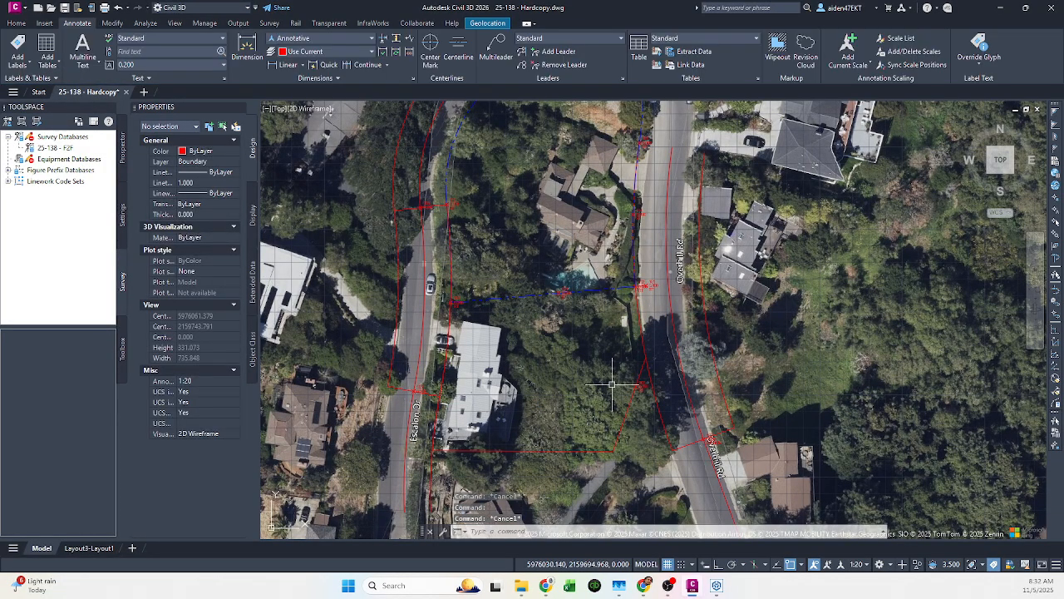
pyautogui.press('Escape')
pyautogui.scroll(-2, 600, 342)
pyautogui.scroll(2, 607, 412)
pyautogui.scroll(-4, 609, 412)
pyautogui.scroll(4, 640, 446)
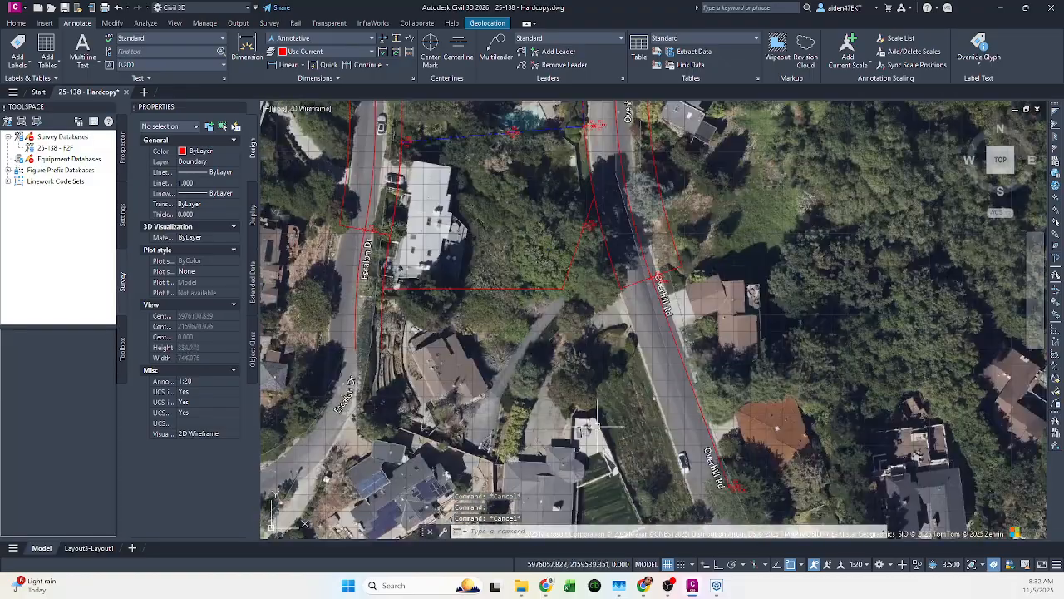
pyautogui.scroll(-2, 595, 420)
pyautogui.write('l')
pyautogui.press('Return')
pyautogui.click(597, 424)
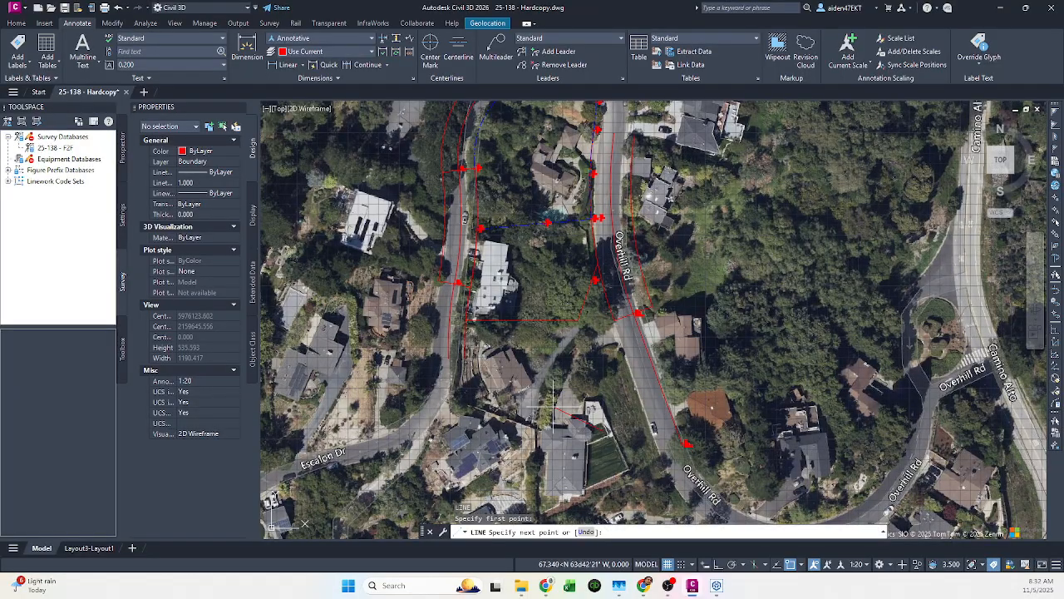
pyautogui.write("'bd")
pyautogui.press('Return')
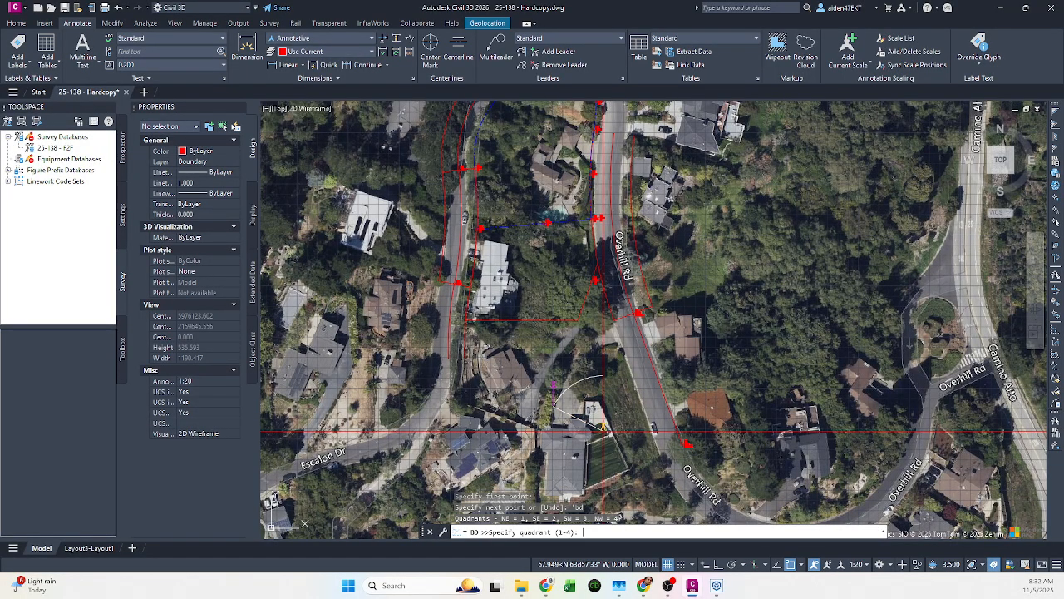
pyautogui.press('Escape')
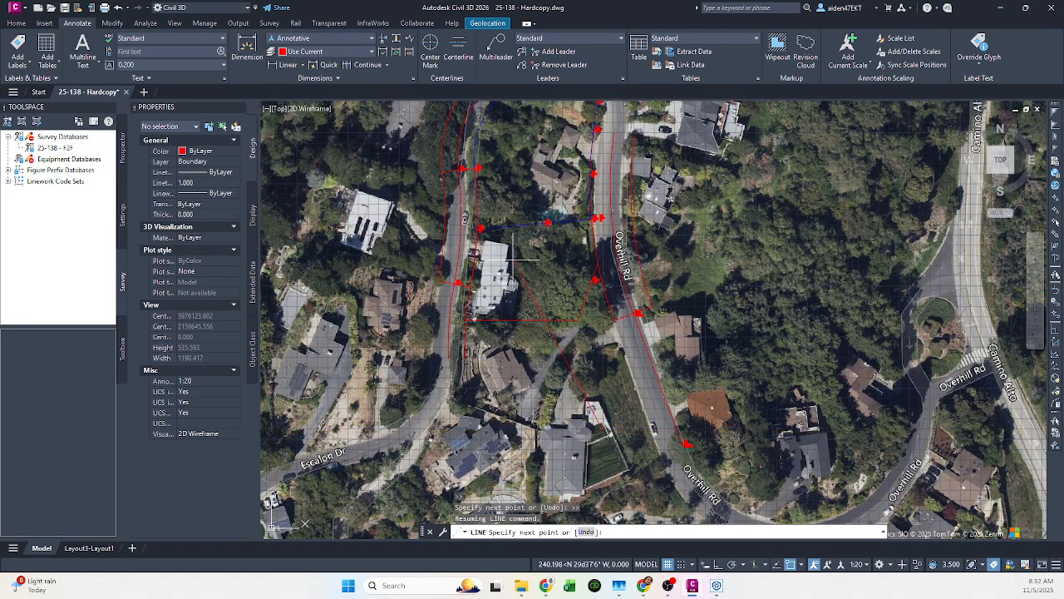
pyautogui.press('Escape')
# - Set the drawing's online background map to Bing Hybrid
pyautogui.moveTo(566, 249); pyautogui.dragTo(561, 341, button='middle')
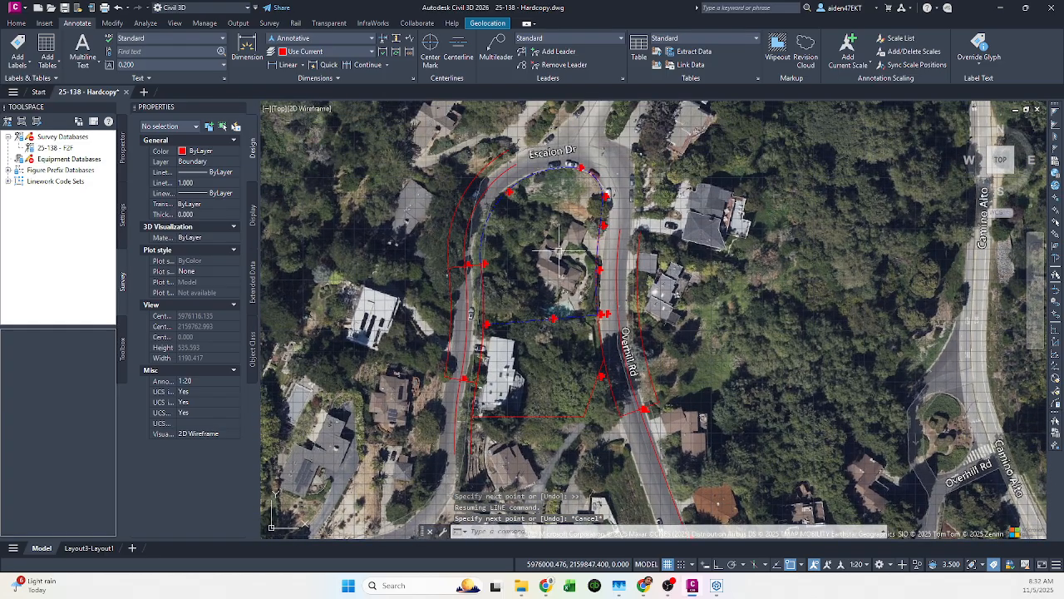
pyautogui.click(488, 23)
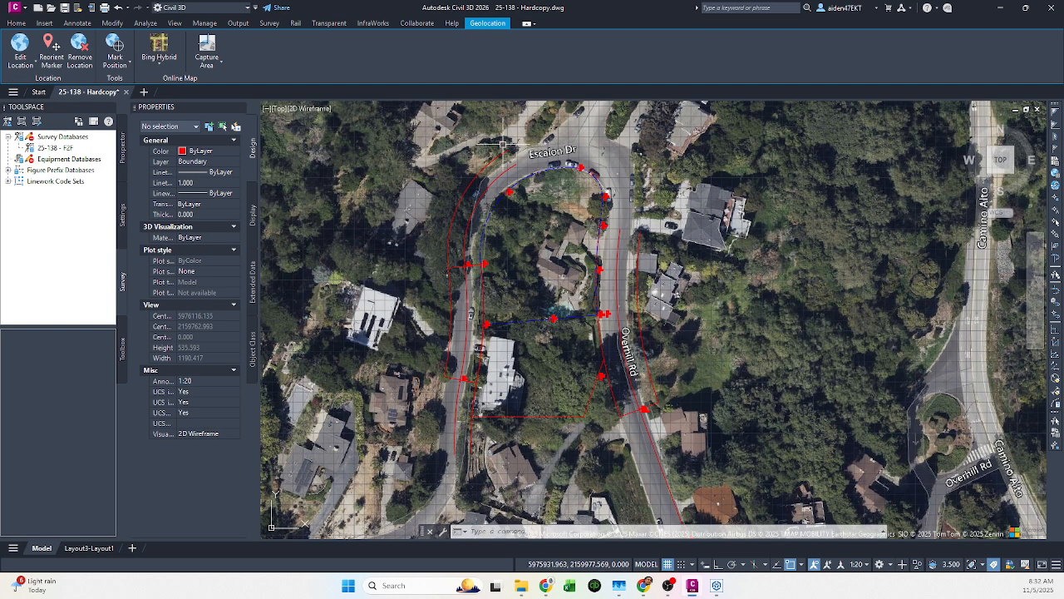
pyautogui.press('Escape')
pyautogui.scroll(2, 538, 187)
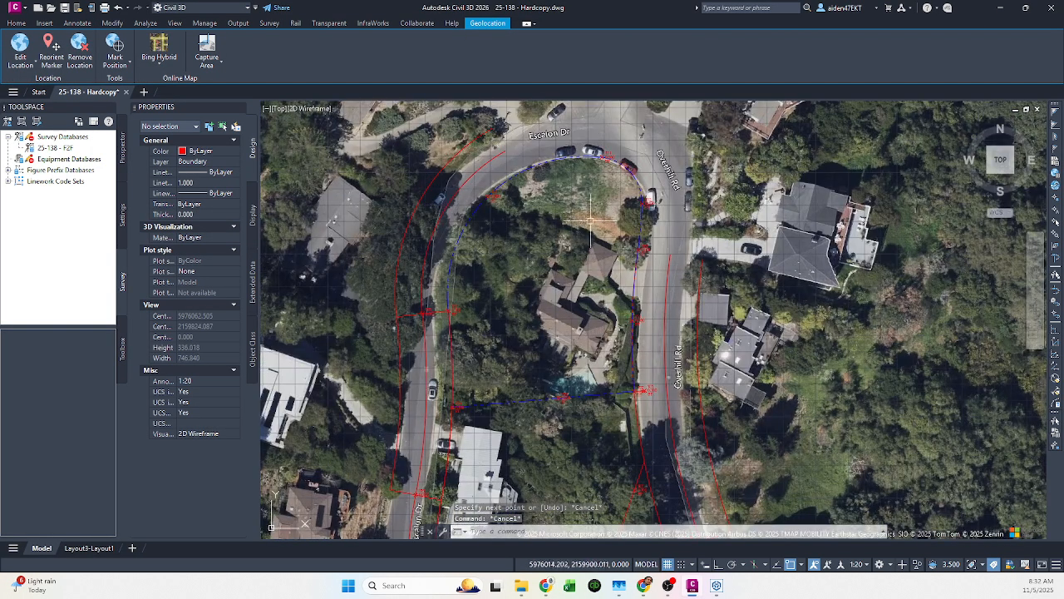
pyautogui.moveTo(619, 317); pyautogui.dragTo(652, 268, button='middle')
pyautogui.scroll(-3, 695, 357)
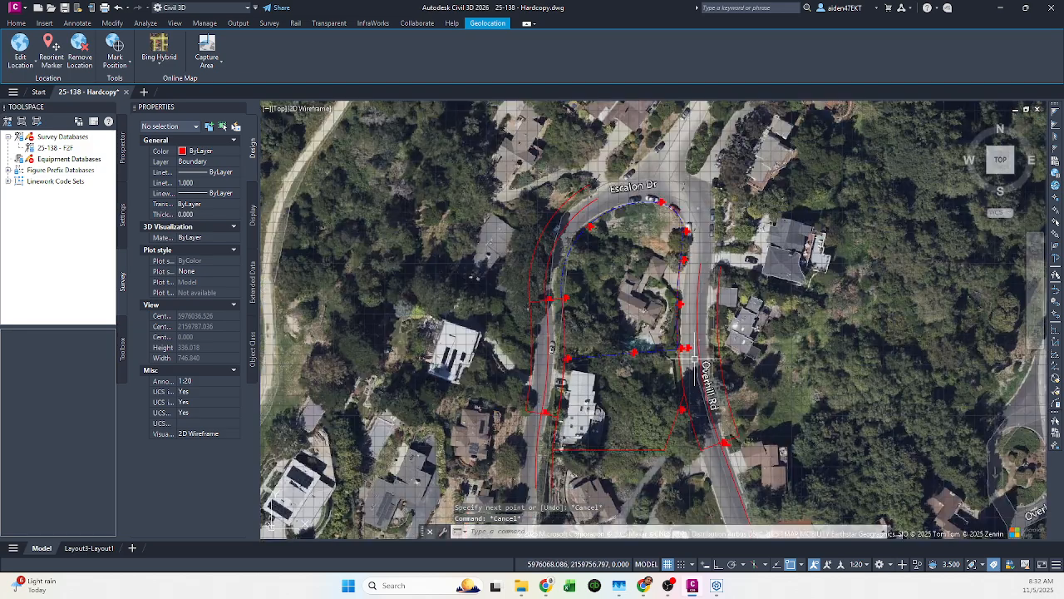
pyautogui.scroll(3, 648, 364)
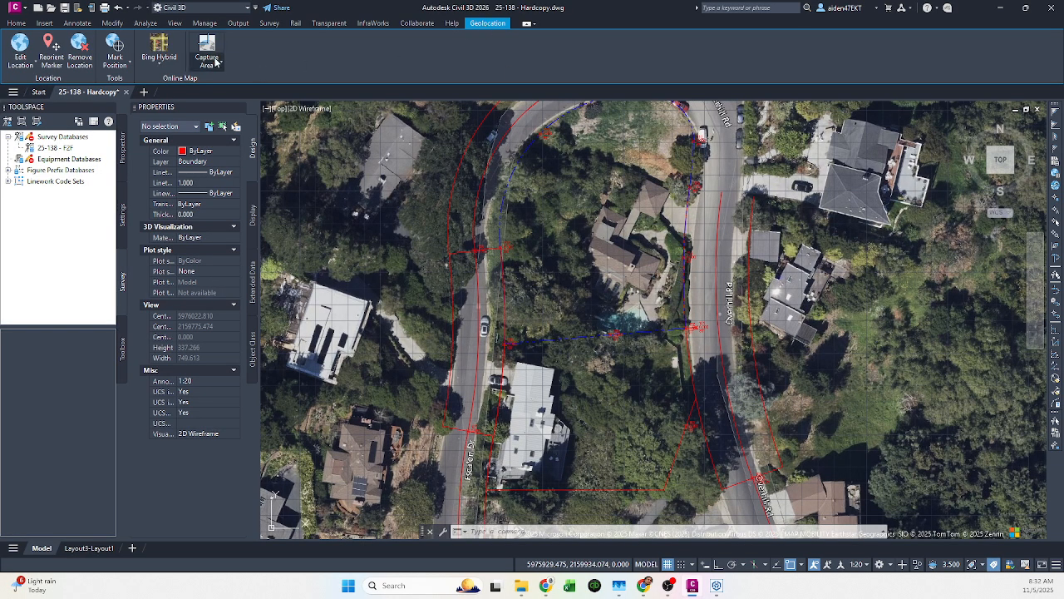
pyautogui.press('Escape')
pyautogui.press('Escape')
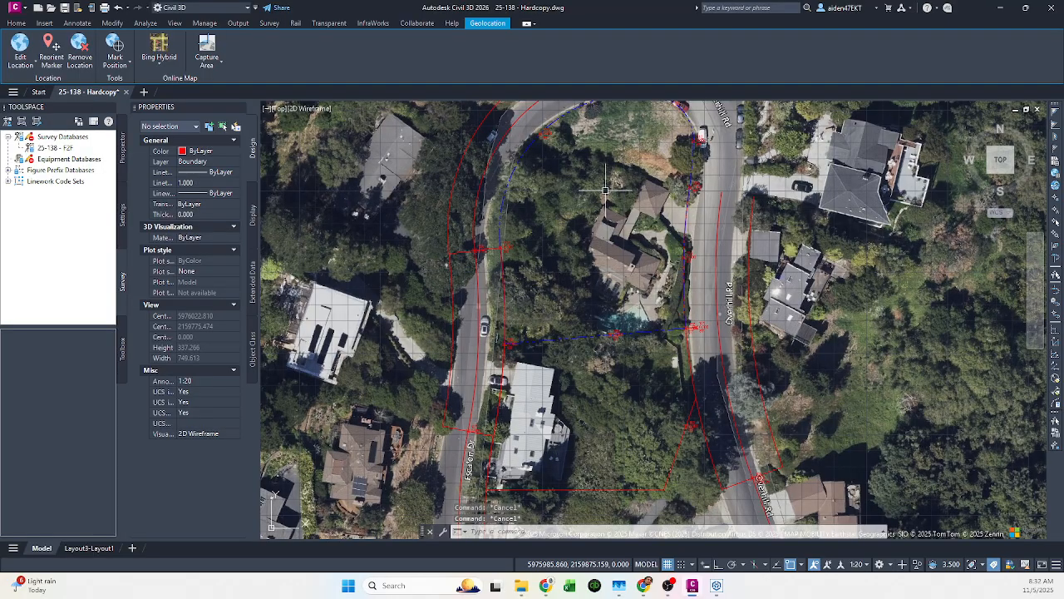
pyautogui.moveTo(605, 191); pyautogui.dragTo(585, 220, button='middle')
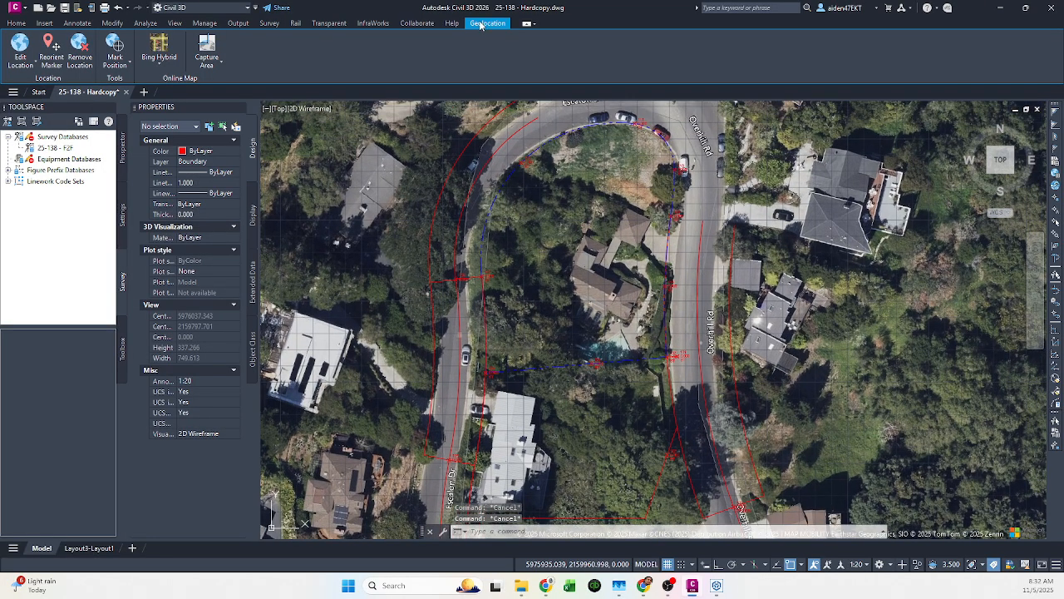
pyautogui.click(592, 243)
pyautogui.press('Escape')
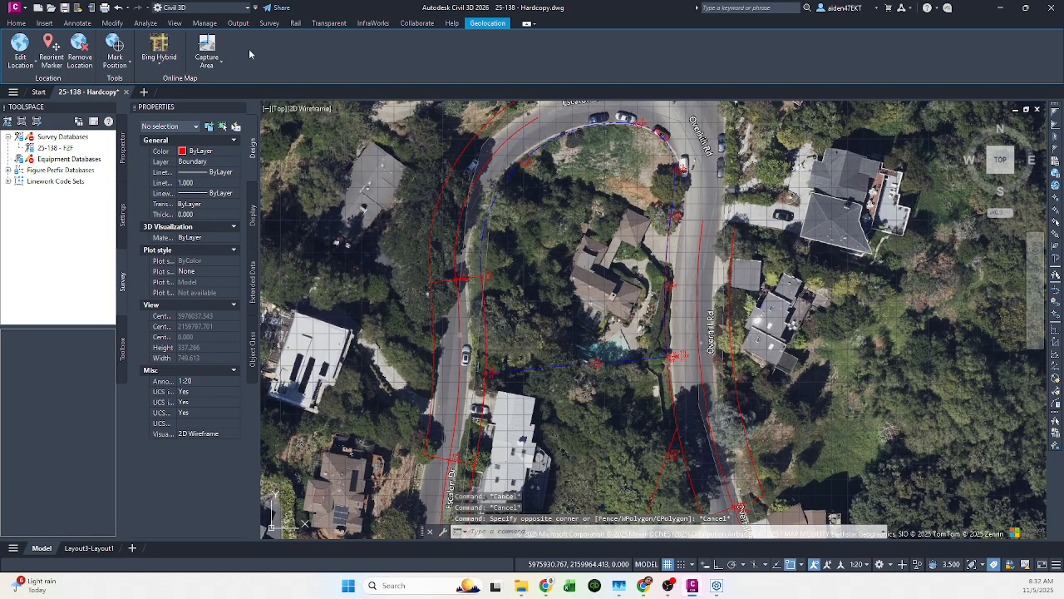
pyautogui.click(160, 65)
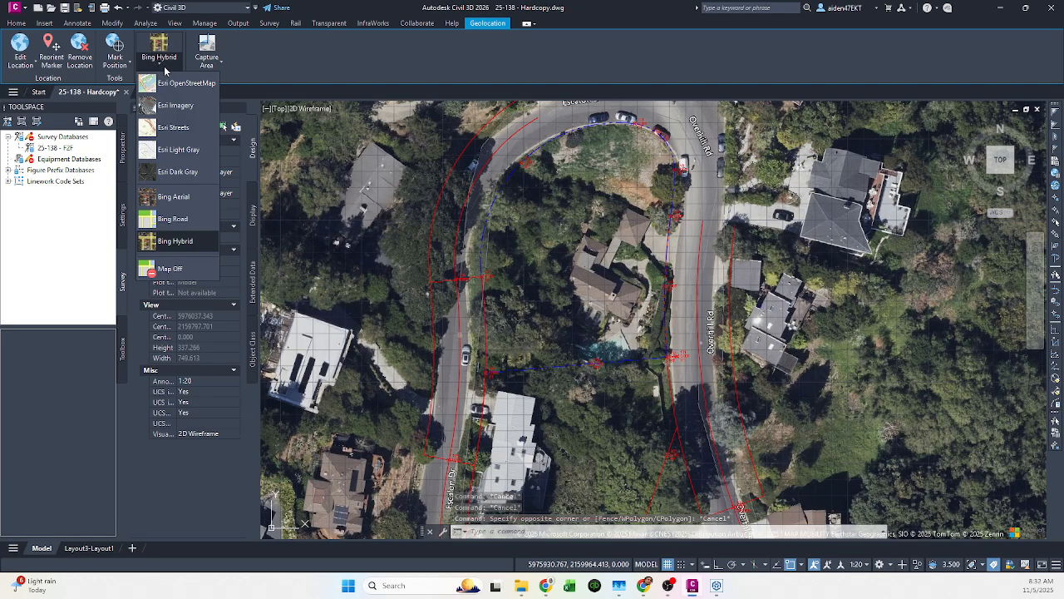
pyautogui.click(174, 241)
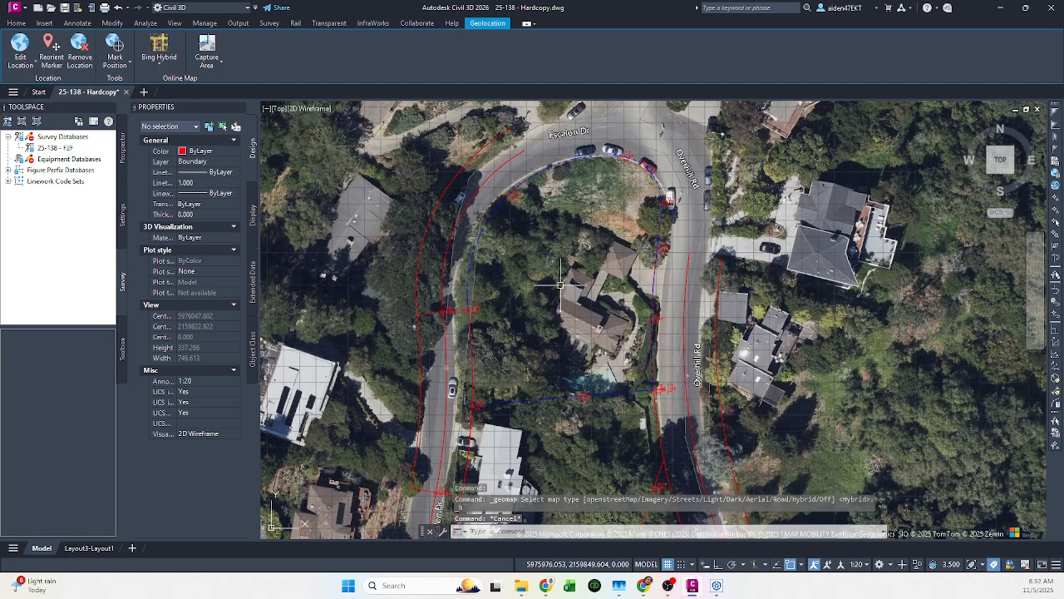
# - Start a point file import and add "25-138 - processed on Grid.csv" from the 25-138 job's SURVEY > DOWNLOADS folder
pyautogui.click(46, 25)
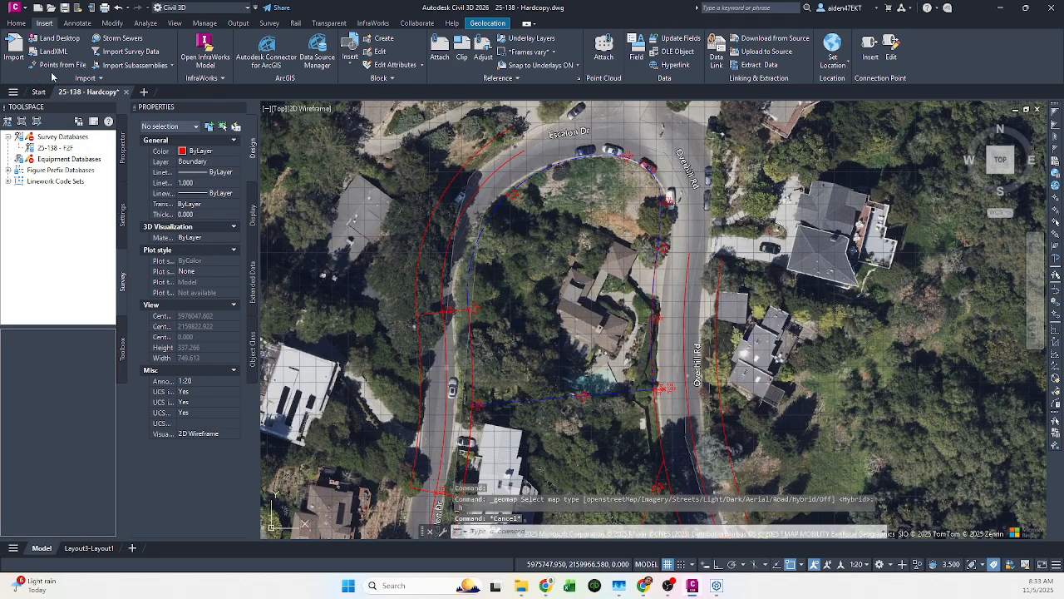
pyautogui.click(57, 65)
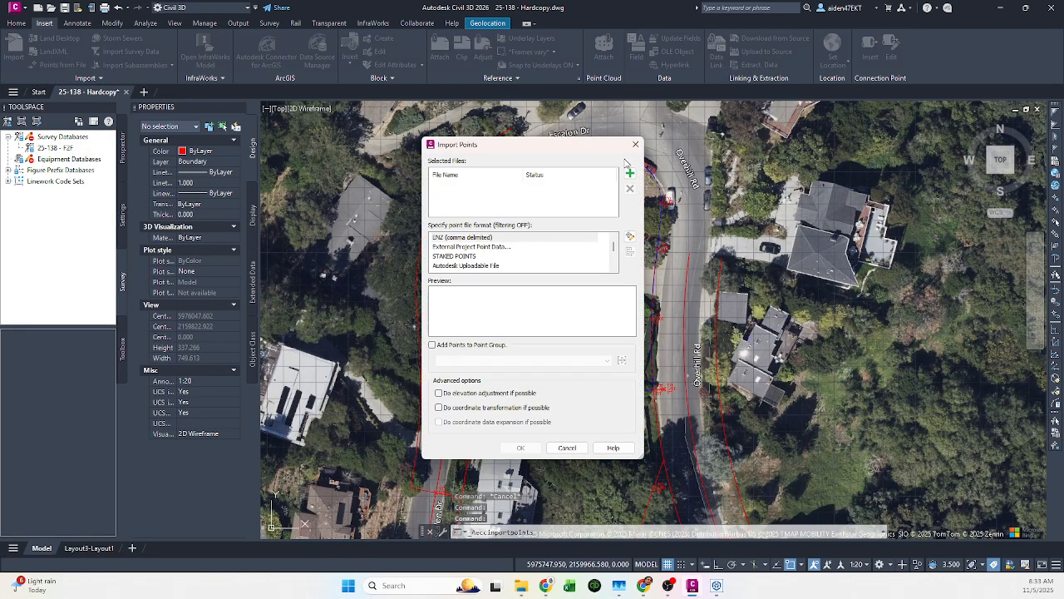
pyautogui.click(630, 174)
pyautogui.click(538, 248)
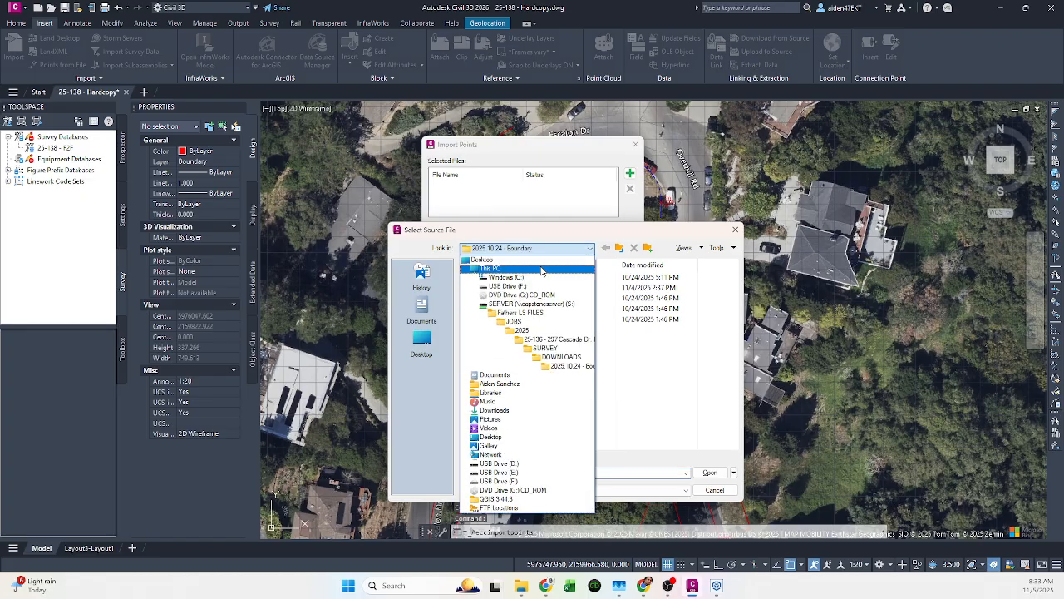
pyautogui.click(541, 333)
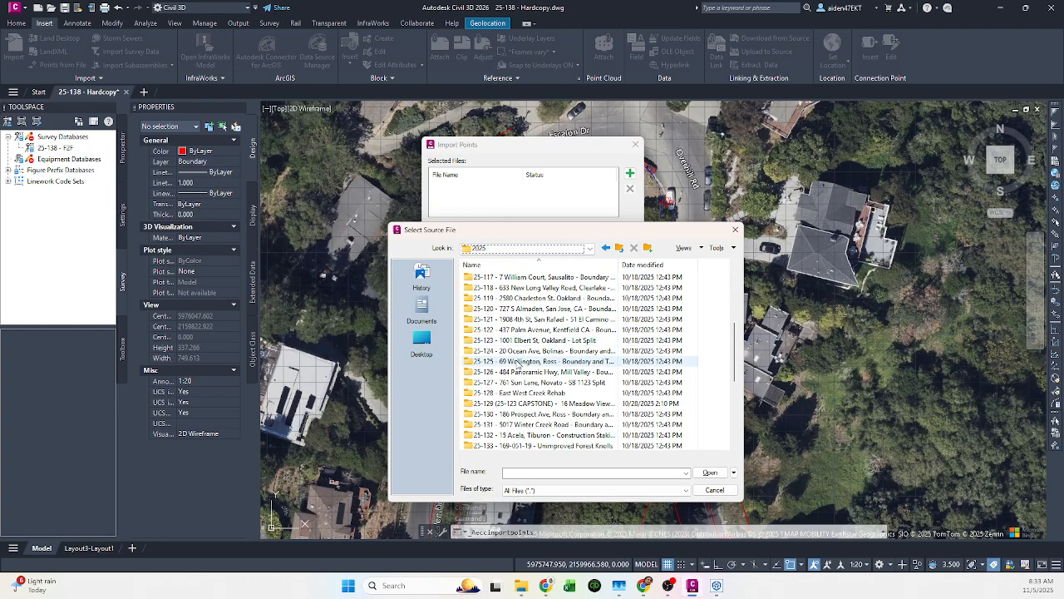
pyautogui.doubleClick(532, 371)
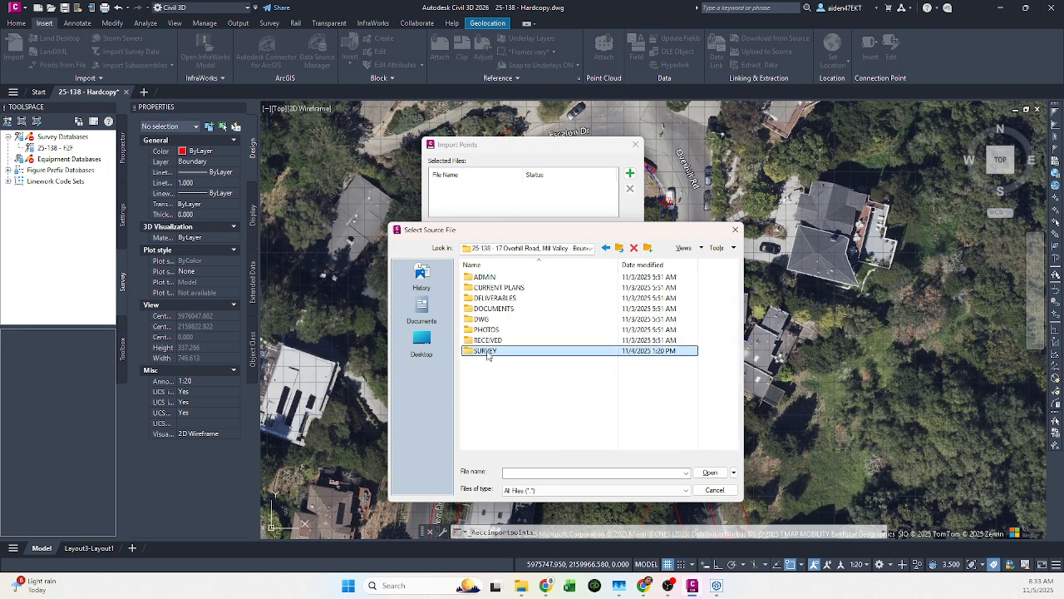
pyautogui.doubleClick(483, 350)
pyautogui.doubleClick(495, 288)
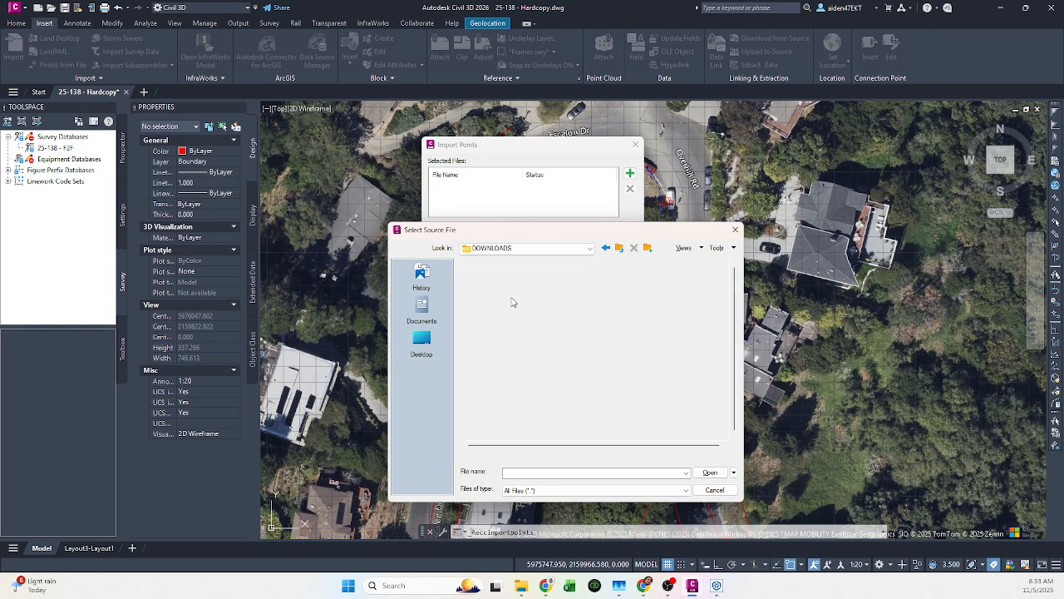
pyautogui.doubleClick(524, 298)
# - Set the point file format to PNEZD (comma delimited), check the preview, and import the points into the drawing
pyautogui.scroll(-3, 475, 253)
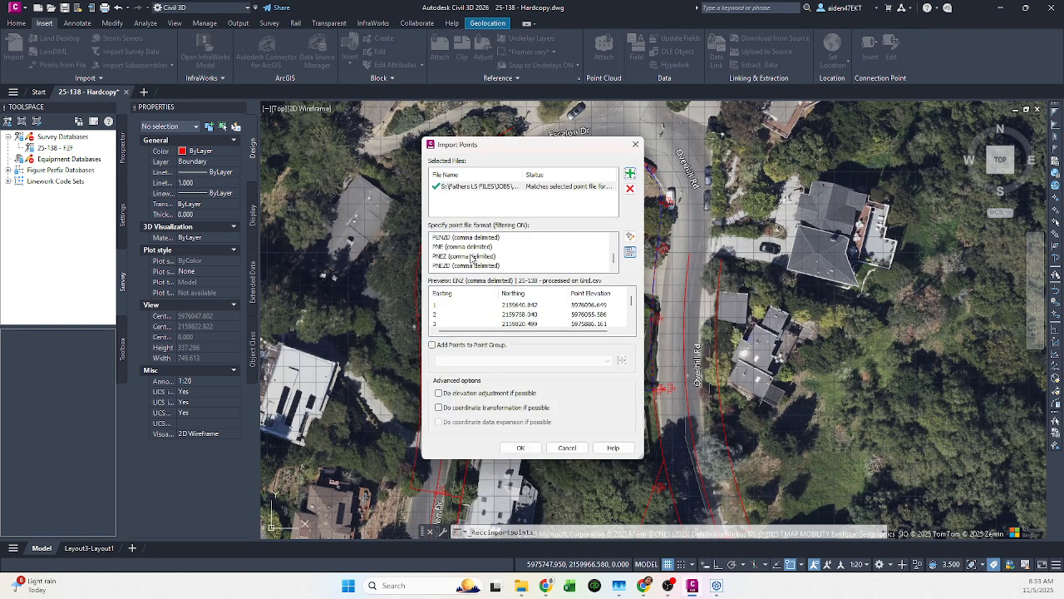
pyautogui.click(463, 265)
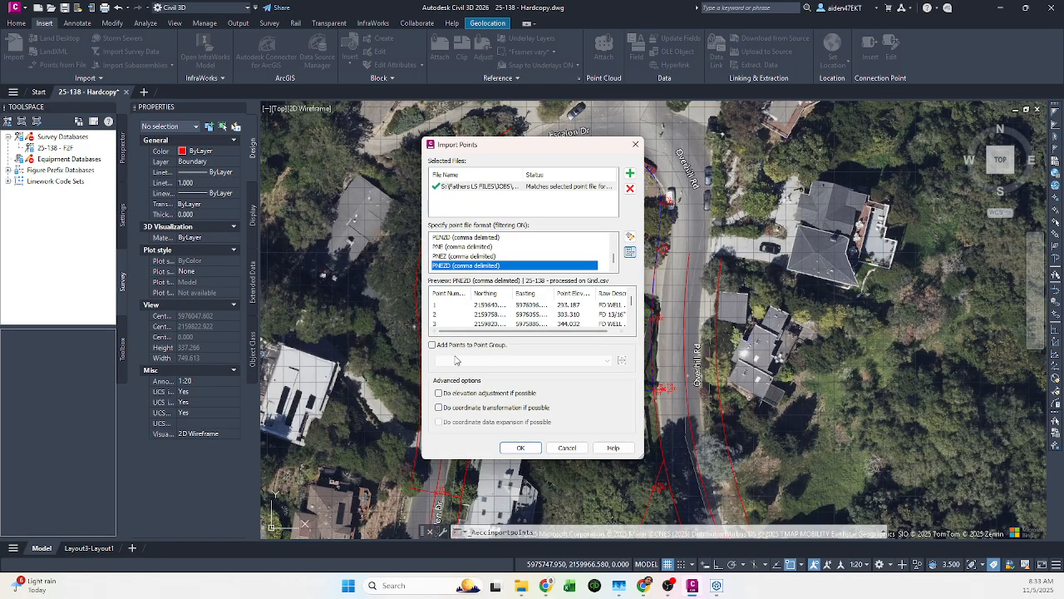
pyautogui.scroll(-20, 541, 320)
pyautogui.scroll(20, 533, 320)
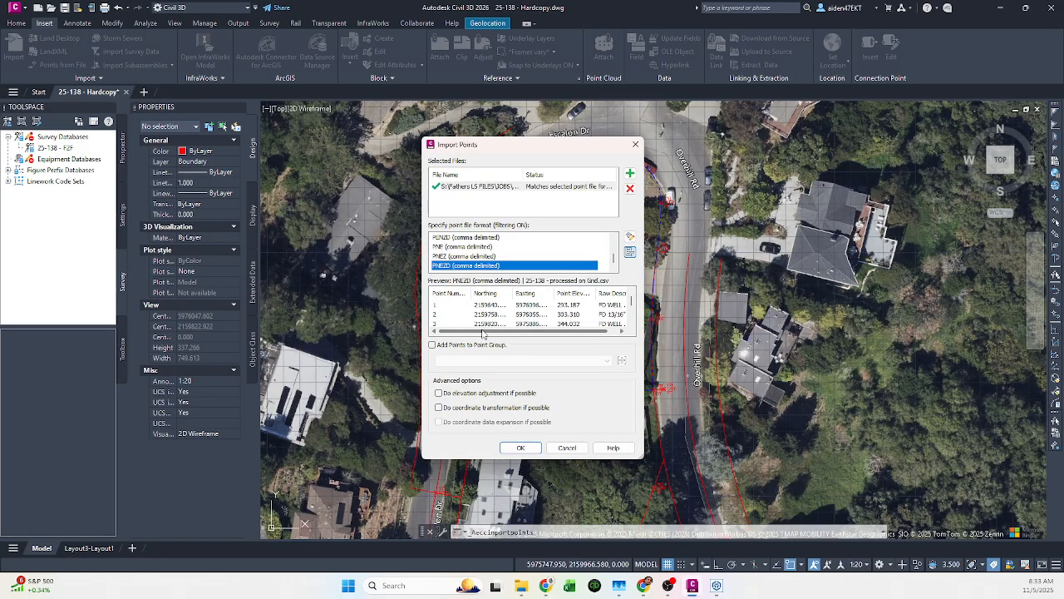
pyautogui.click(520, 448)
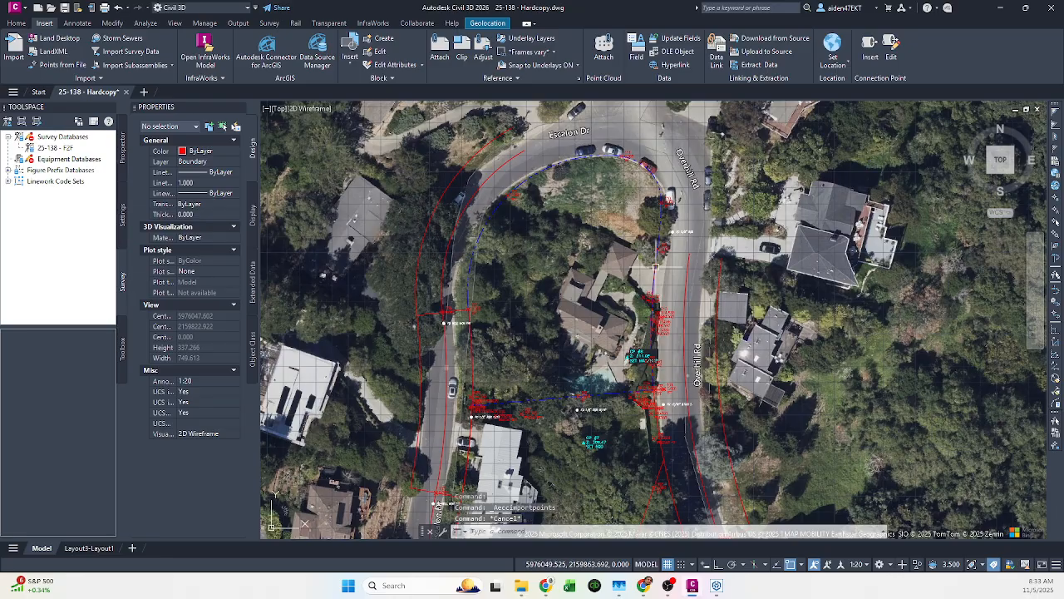
# - Compare the imported found monuments with the grouped boundary linework and the aerial imagery along Escalon Dr and Overhill Rd
pyautogui.click(655, 267)
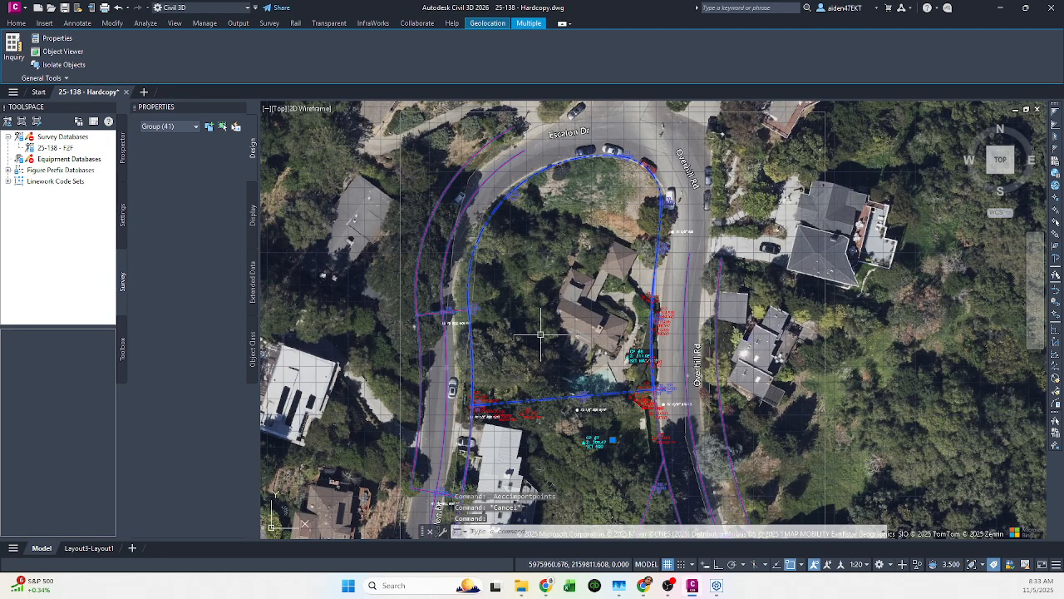
pyautogui.moveTo(557, 329); pyautogui.dragTo(551, 339, button='middle')
pyautogui.moveTo(626, 370); pyautogui.dragTo(642, 281, button='middle')
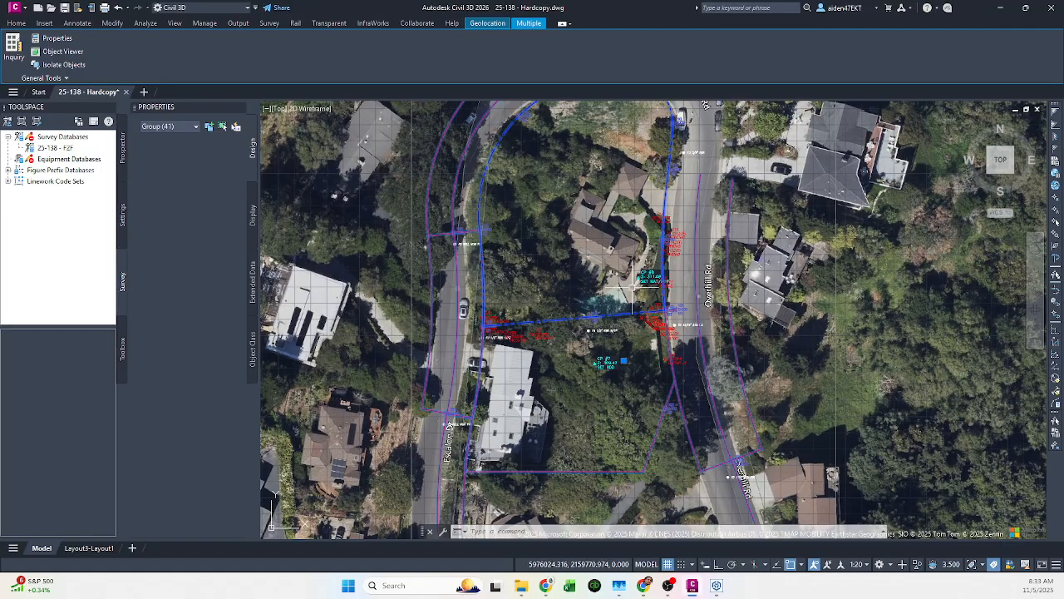
pyautogui.moveTo(617, 168); pyautogui.dragTo(590, 251, button='middle')
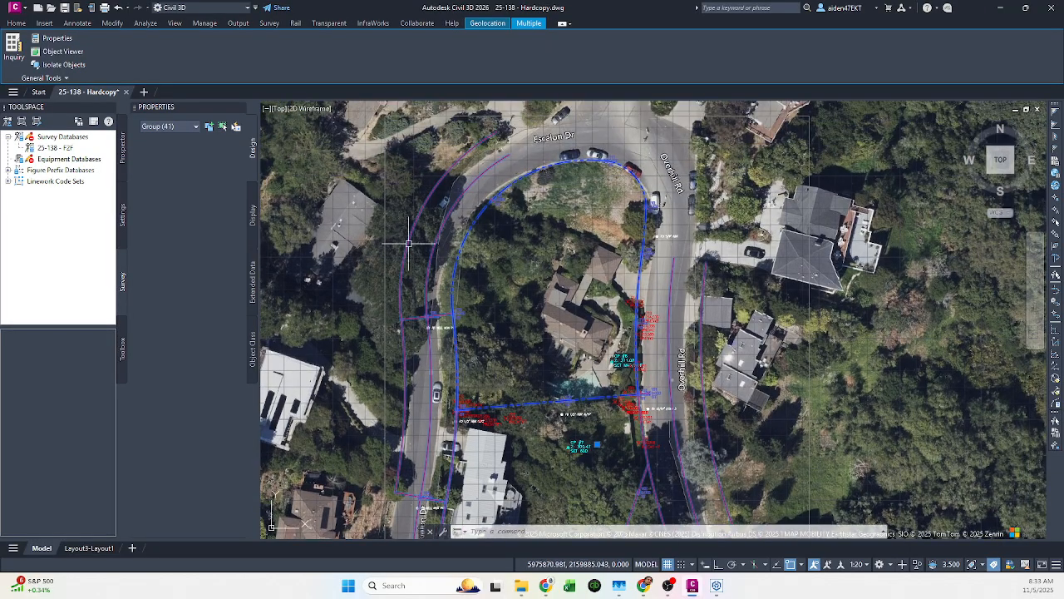
pyautogui.scroll(5, 544, 391)
pyautogui.press('Escape')
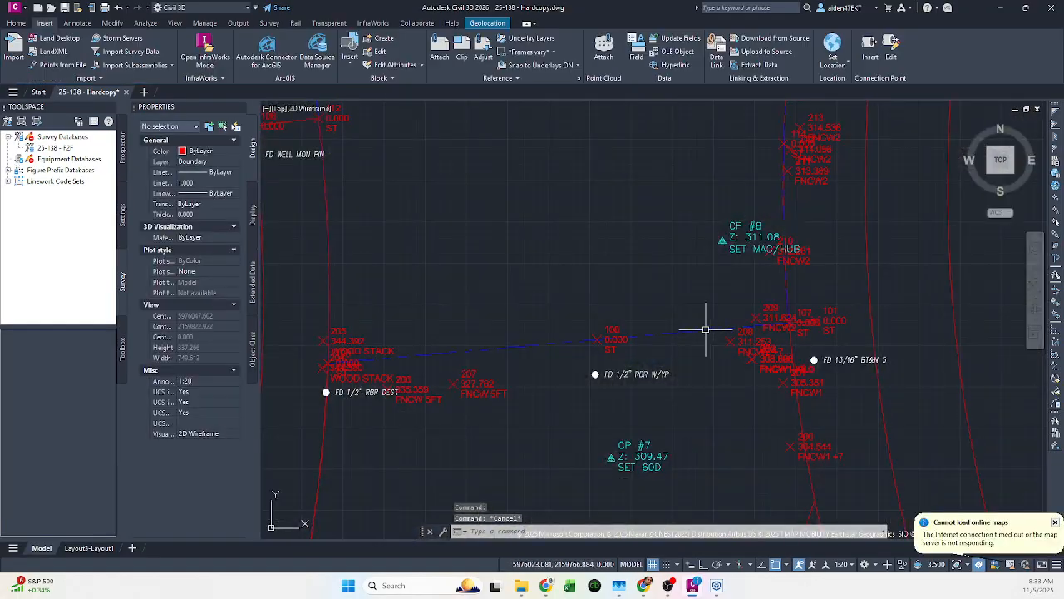
pyautogui.scroll(-5, 632, 416)
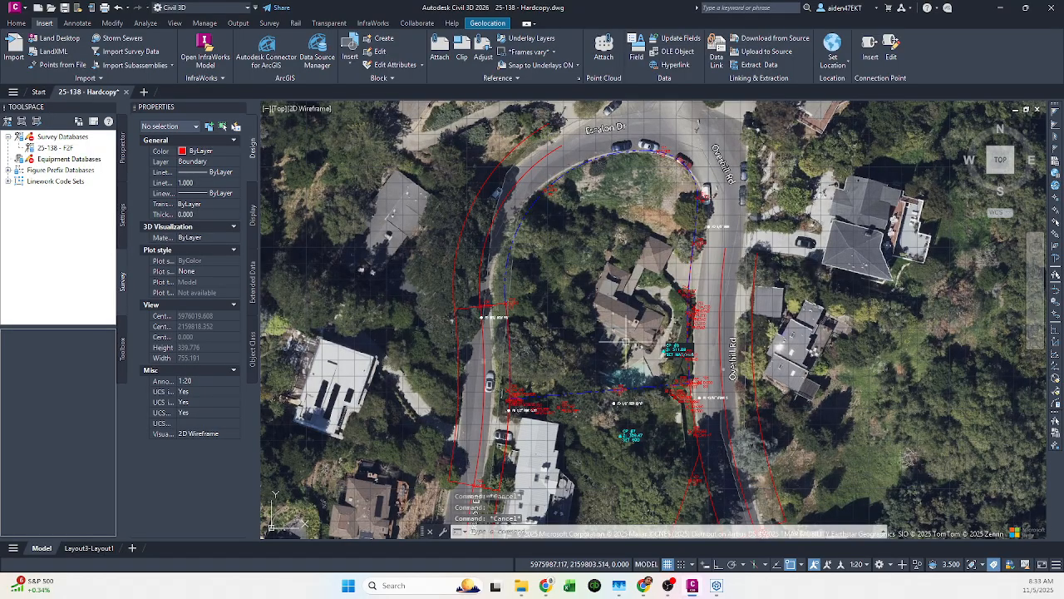
pyautogui.moveTo(626, 341)
pyautogui.mouseDown(button='middle')
pyautogui.moveTo(684, 244)
pyautogui.moveTo(640, 325)
pyautogui.mouseUp(button='middle')
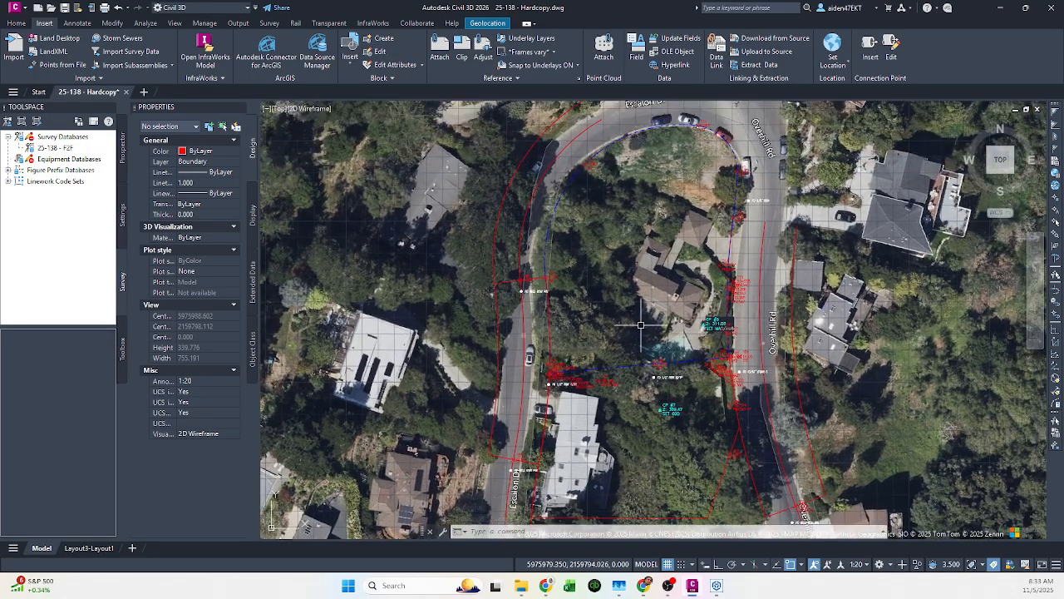
pyautogui.moveTo(792, 518); pyautogui.dragTo(788, 410, button='middle')
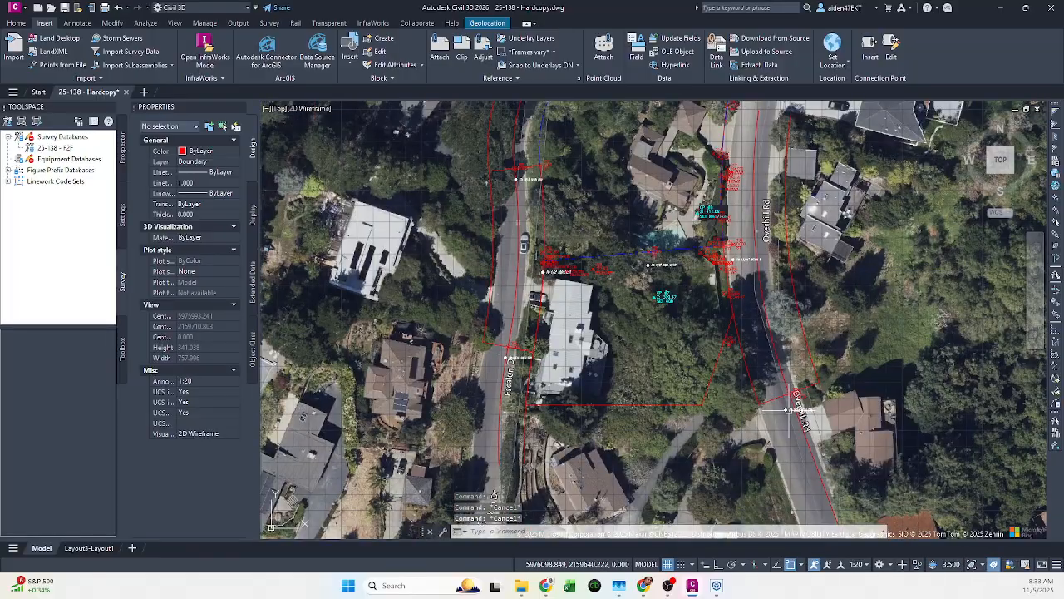
pyautogui.scroll(4, 680, 326)
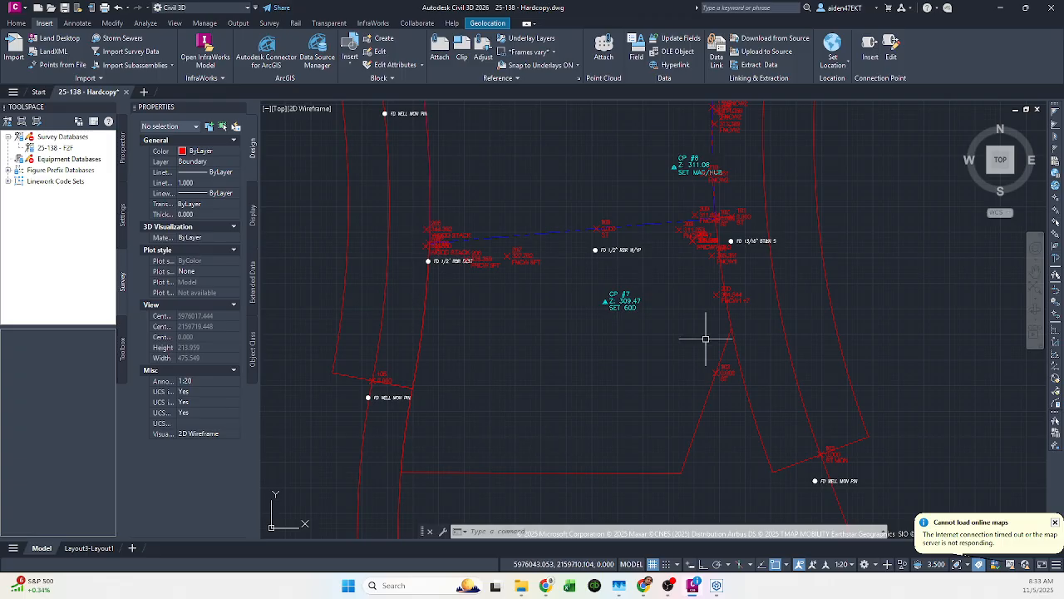
pyautogui.scroll(-2, 532, 316)
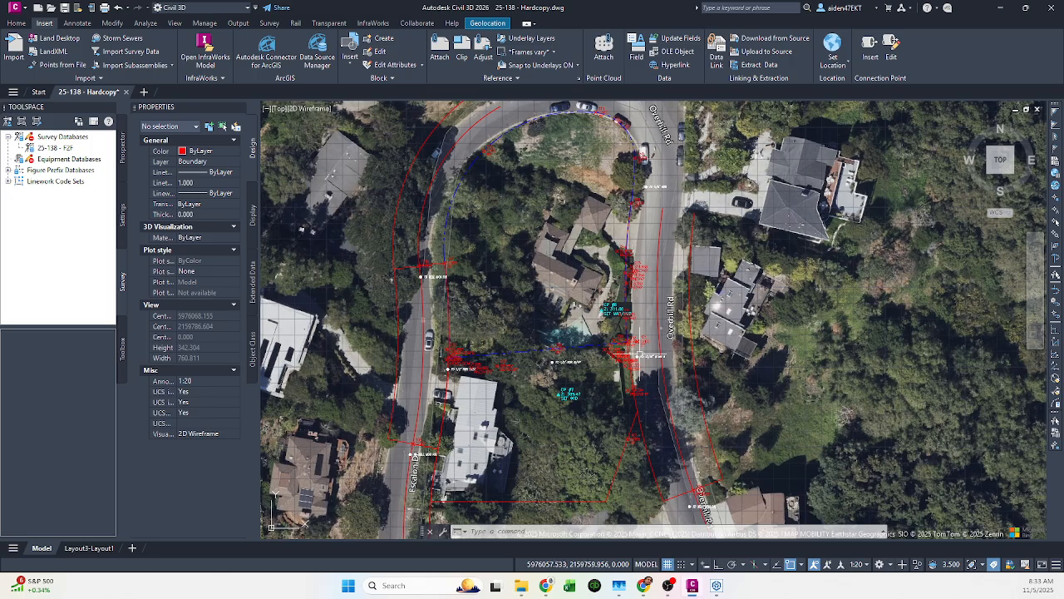
# - Try to move the grouped boundary linework from point 106 onto the adjacent FD WELL MON PIN point
pyautogui.press('m')
pyautogui.press('Return')
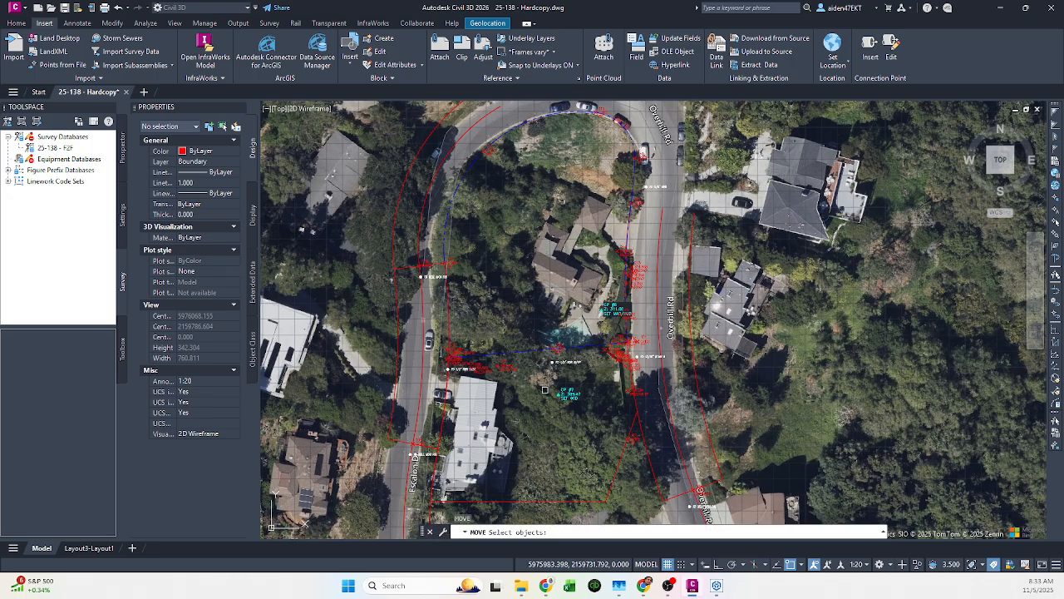
pyautogui.moveTo(544, 389); pyautogui.dragTo(586, 347, button='middle')
pyautogui.moveTo(492, 349); pyautogui.dragTo(522, 453, button='middle')
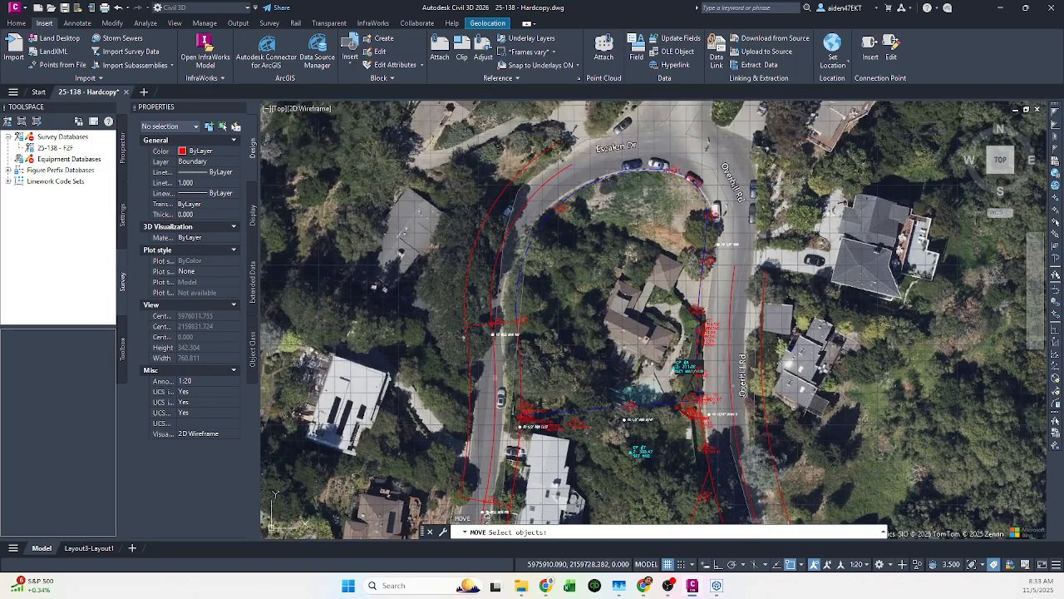
pyautogui.scroll(2, 493, 341)
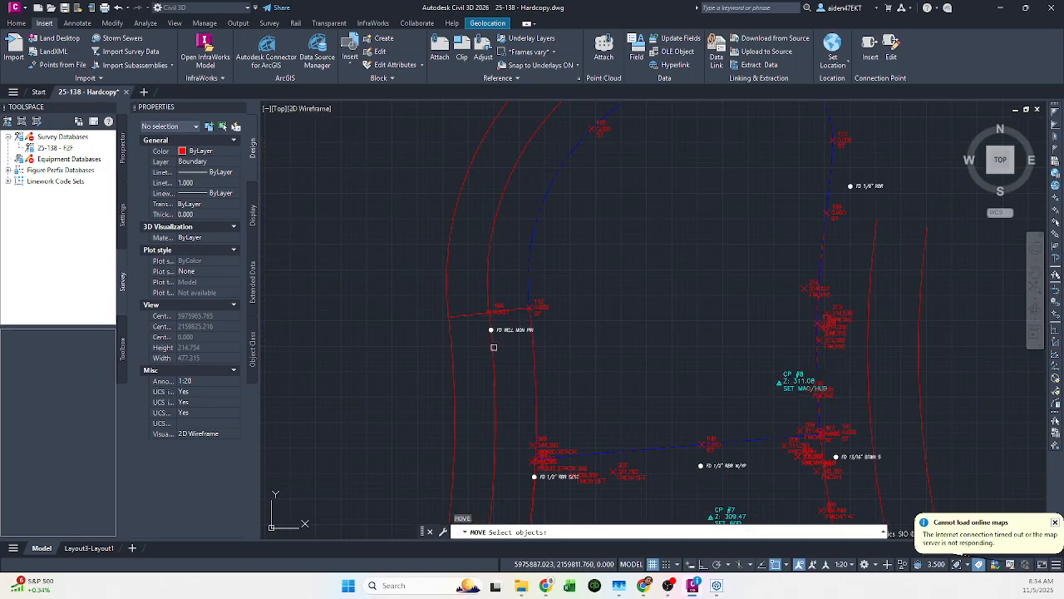
pyautogui.click(494, 348)
pyautogui.scroll(5, 497, 342)
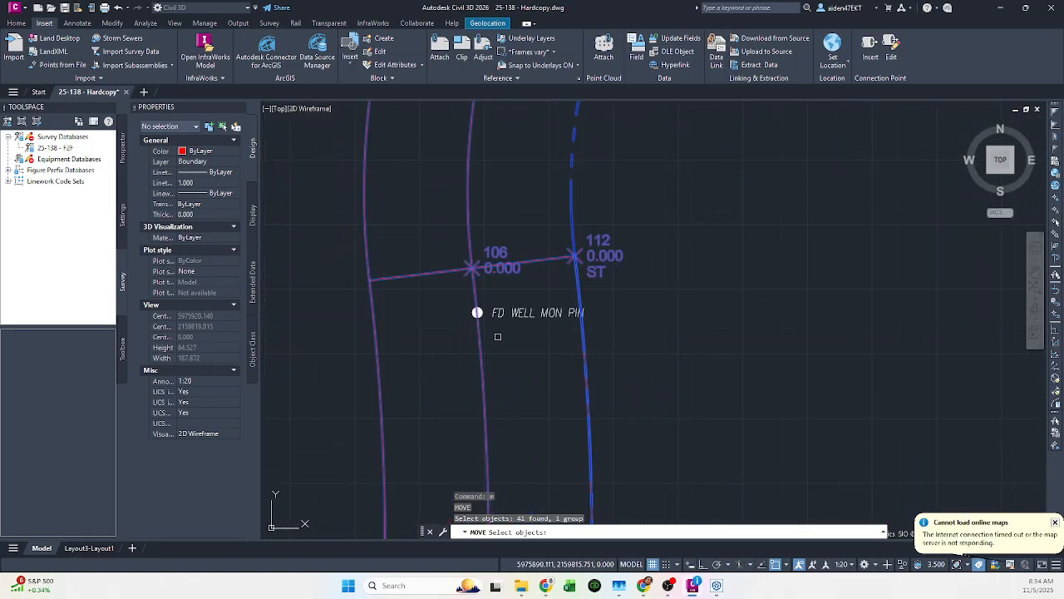
pyautogui.press('Return')
pyautogui.scroll(5, 478, 306)
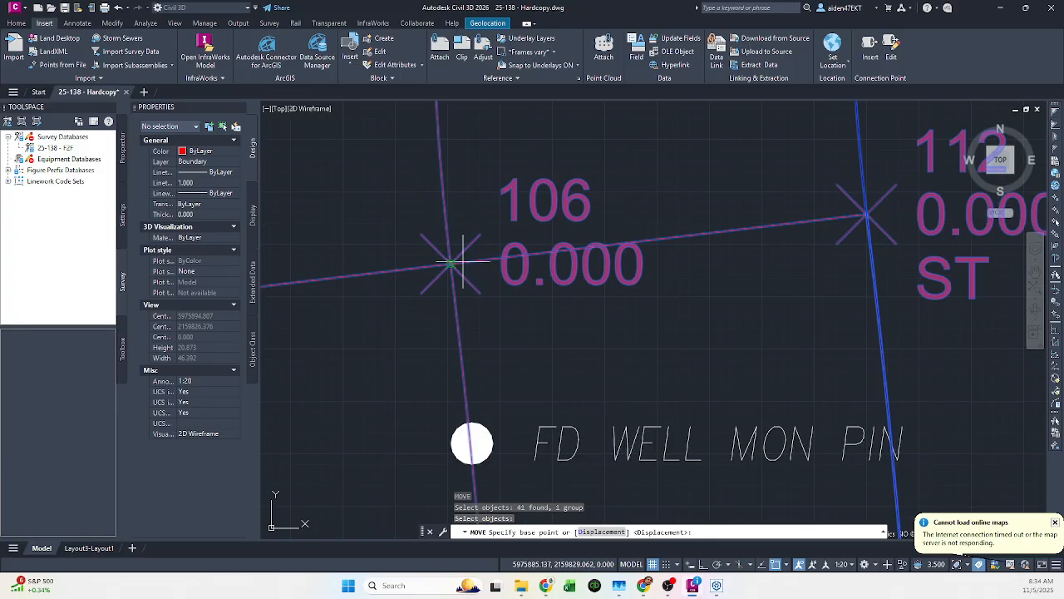
pyautogui.click(449, 264)
pyautogui.scroll(-4, 450, 264)
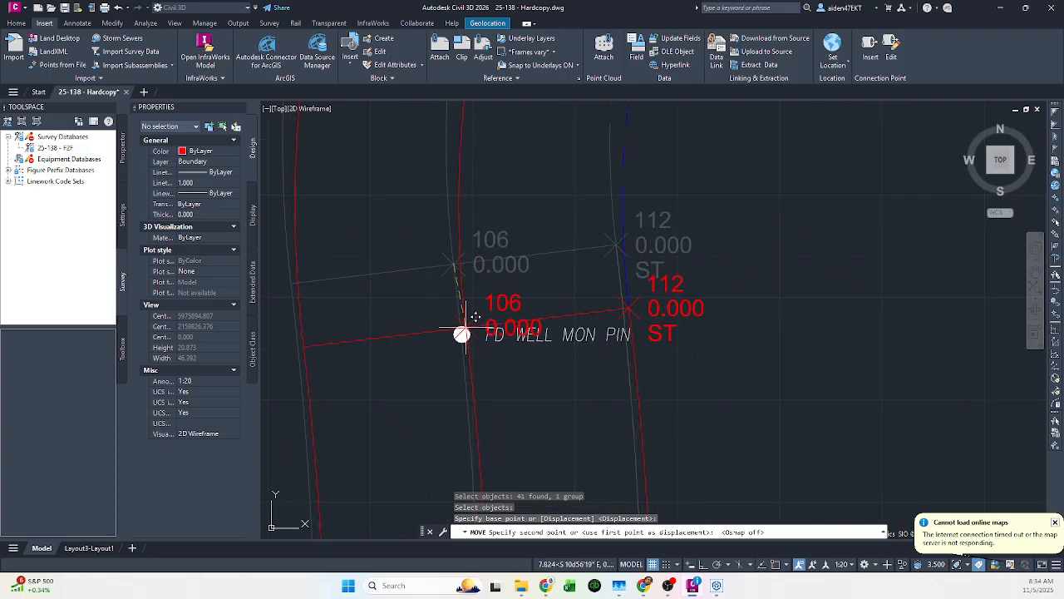
pyautogui.scroll(4, 470, 318)
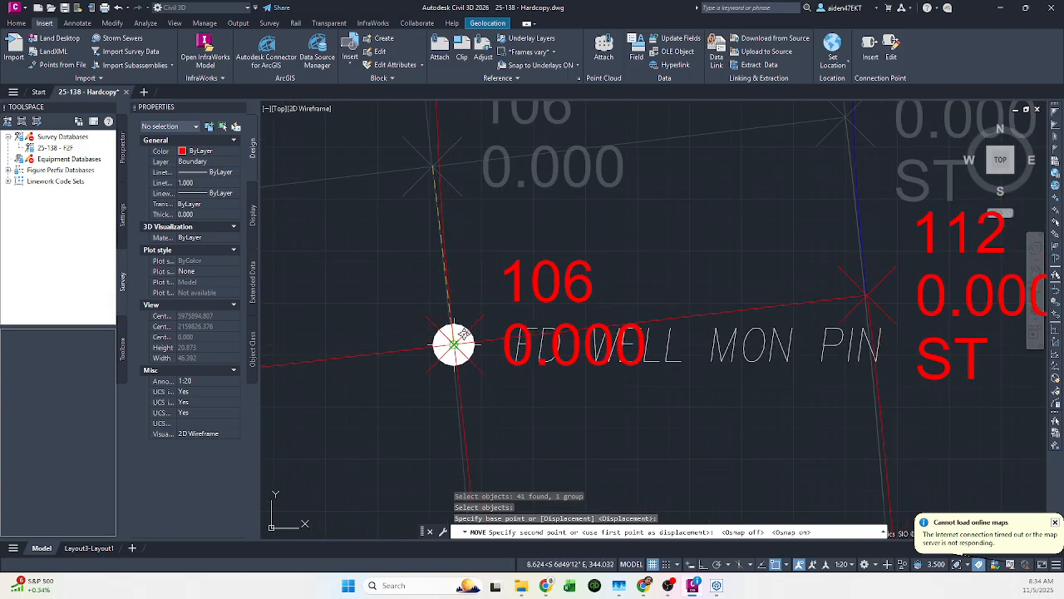
pyautogui.click(506, 273)
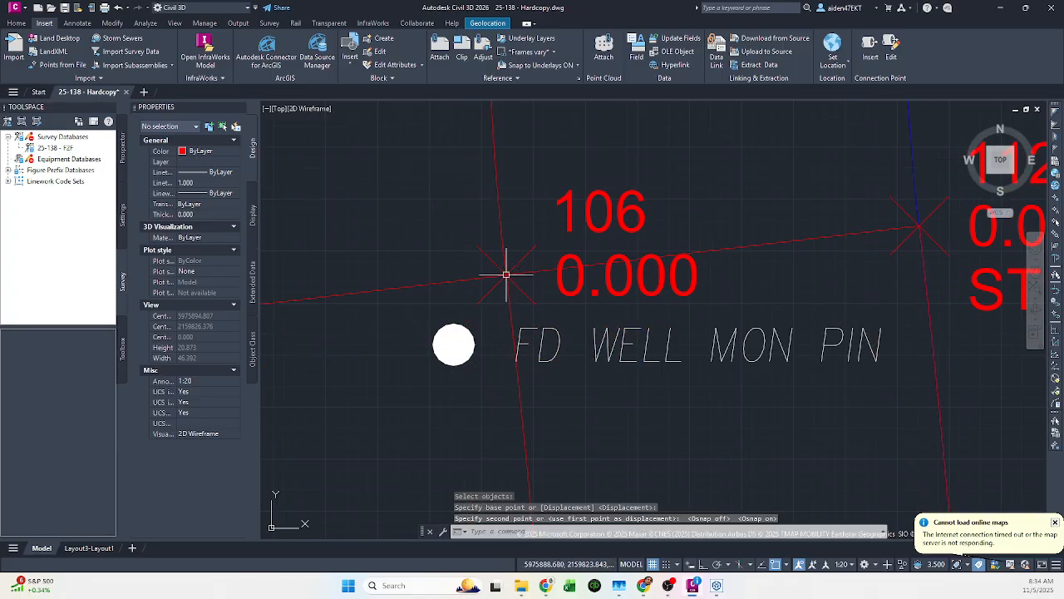
pyautogui.press('Escape')
# - Move the grouped boundary linework using point 106 as base point and the FD WELL MON PIN point as destination
pyautogui.press('space')
pyautogui.click(520, 273)
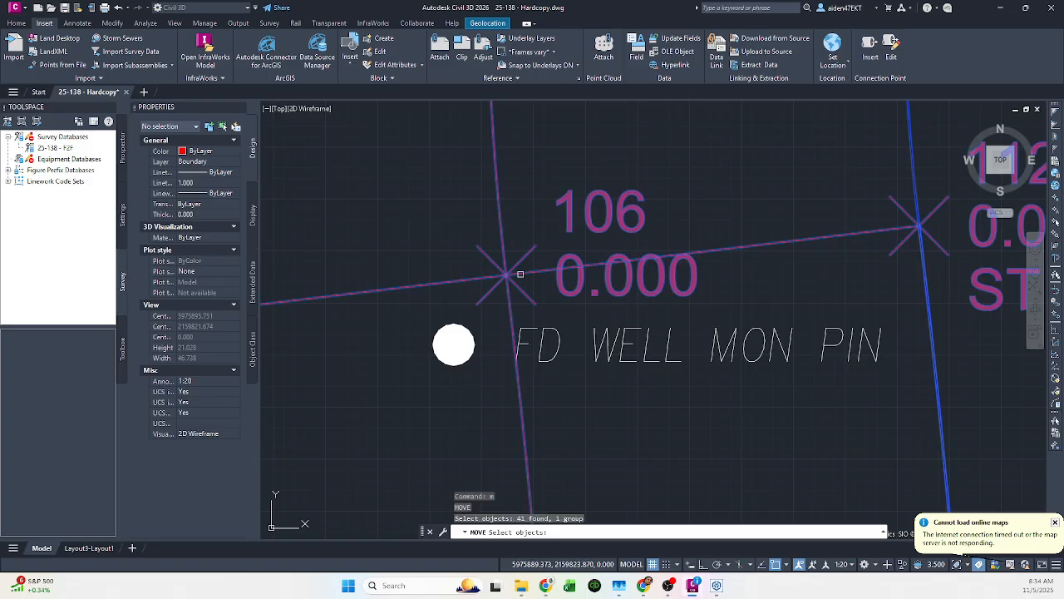
pyautogui.press('space')
pyautogui.click(506, 275)
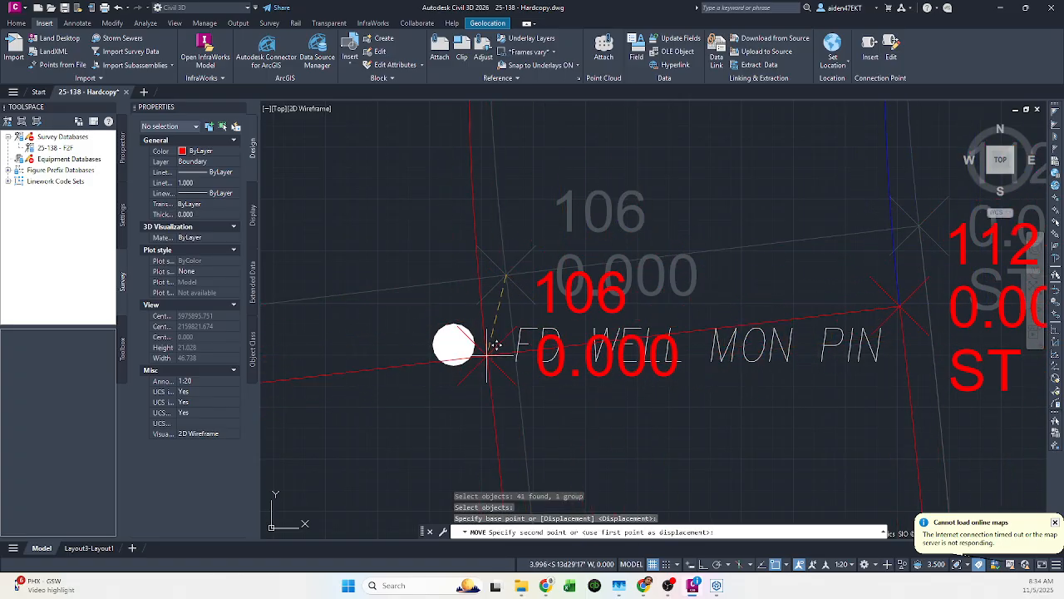
pyautogui.click(453, 344)
pyautogui.press('Escape')
# - Pull the FD WELL MON PIN label up and away from point 106 so it is attached with a leader
pyautogui.click(471, 347)
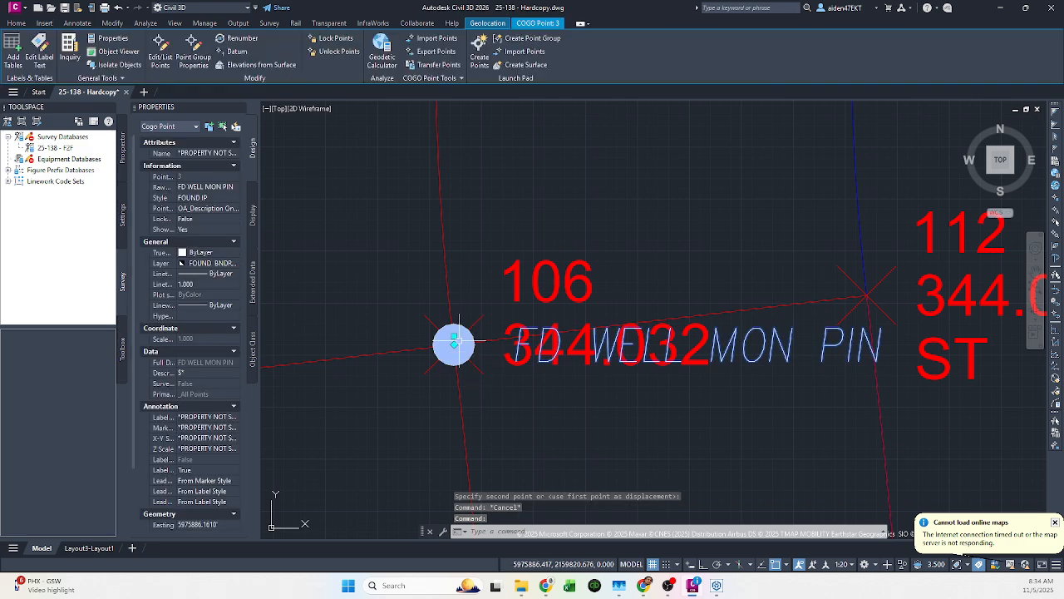
pyautogui.click(453, 344)
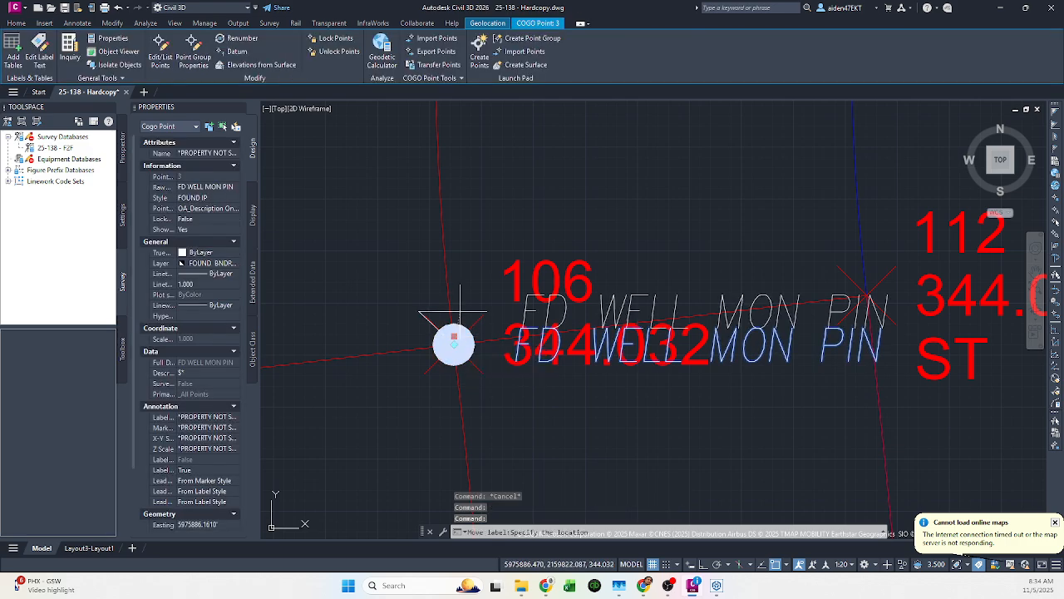
pyautogui.click(522, 222)
pyautogui.press('Escape')
pyautogui.click(520, 224)
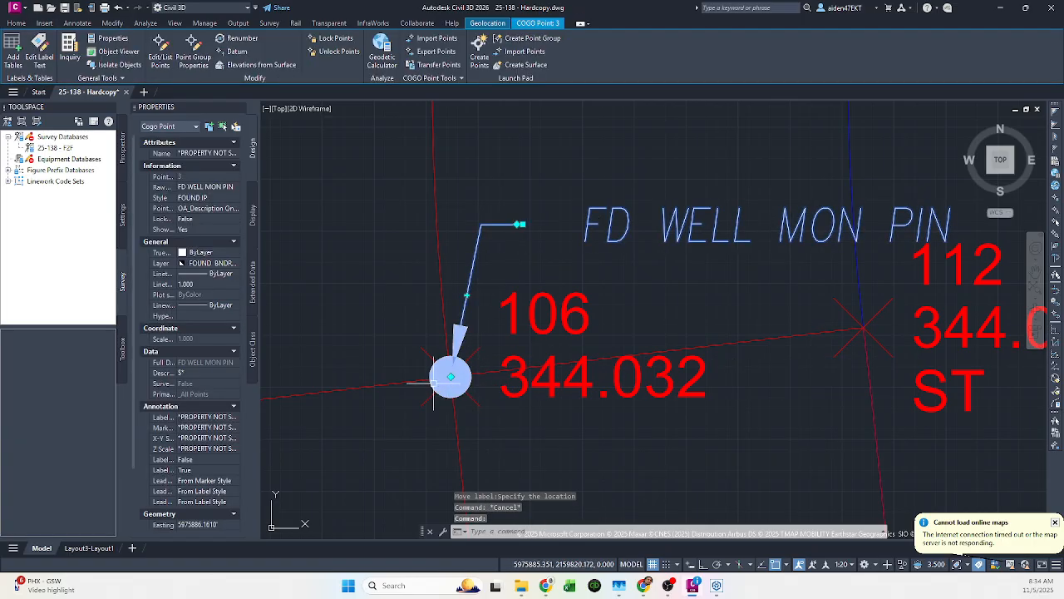
pyautogui.scroll(-3, 463, 352)
pyautogui.press('Escape')
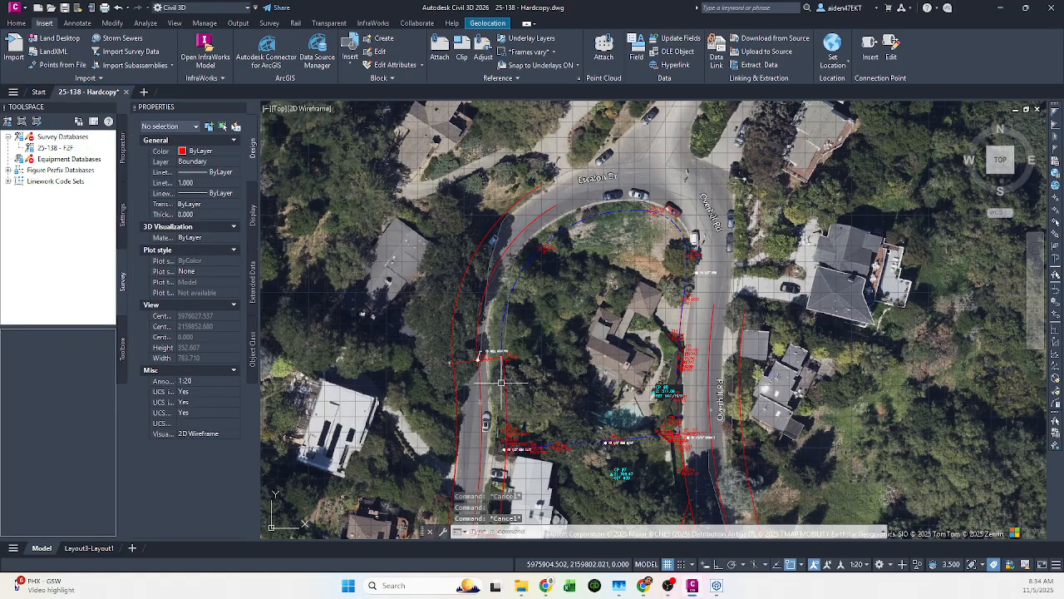
# - Change the point style of the FD WELL MON PIN survey point at point 106 to Standard
pyautogui.scroll(-2, 521, 268)
pyautogui.scroll(6, 522, 267)
pyautogui.scroll(-3, 465, 316)
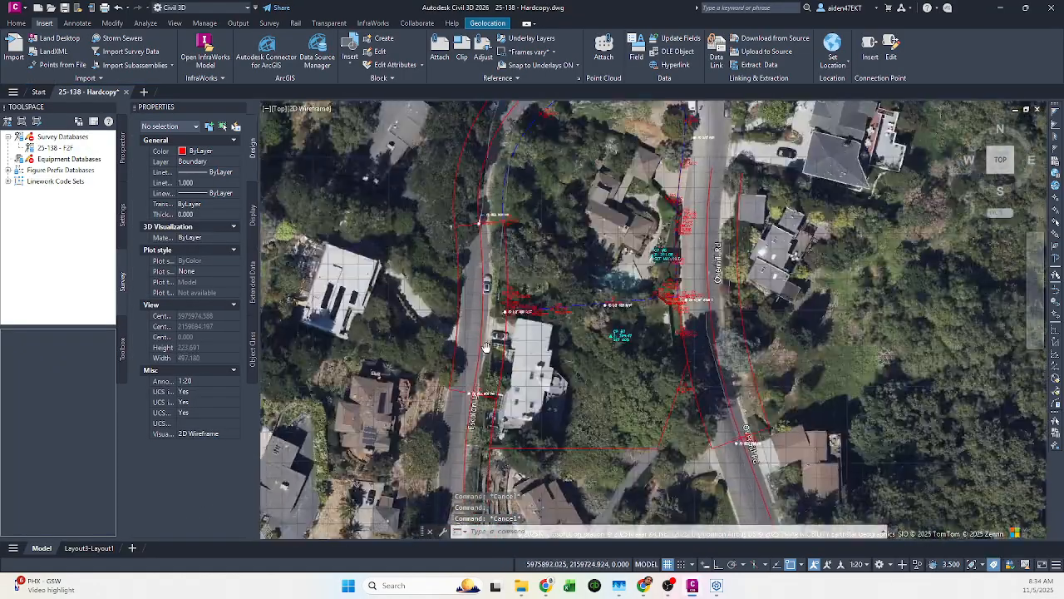
pyautogui.scroll(2, 476, 283)
pyautogui.scroll(6, 468, 318)
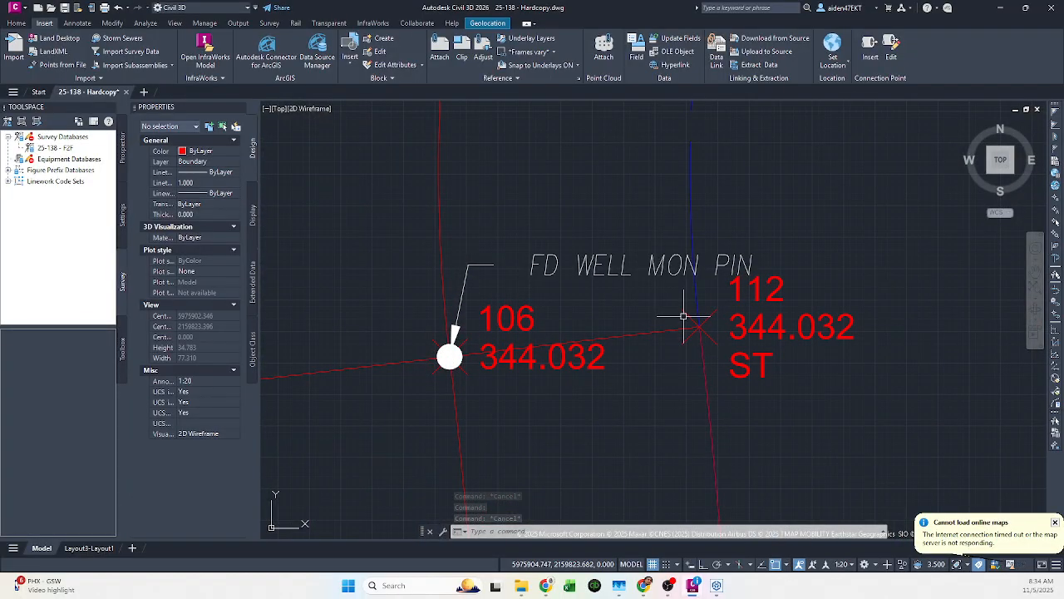
pyautogui.click(438, 355)
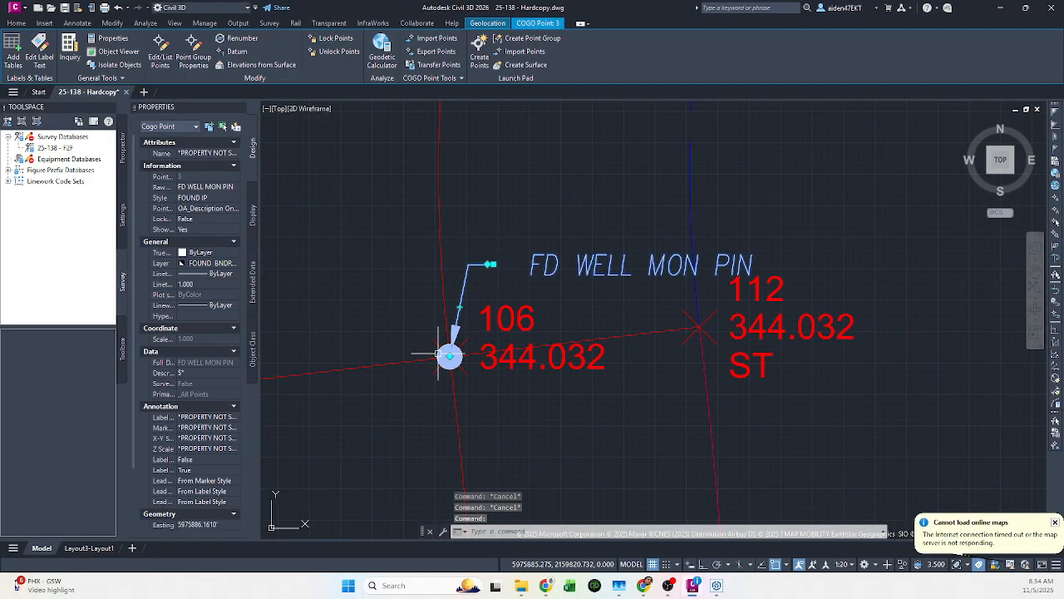
pyautogui.click(211, 198)
pyautogui.scroll(-5, 227, 351)
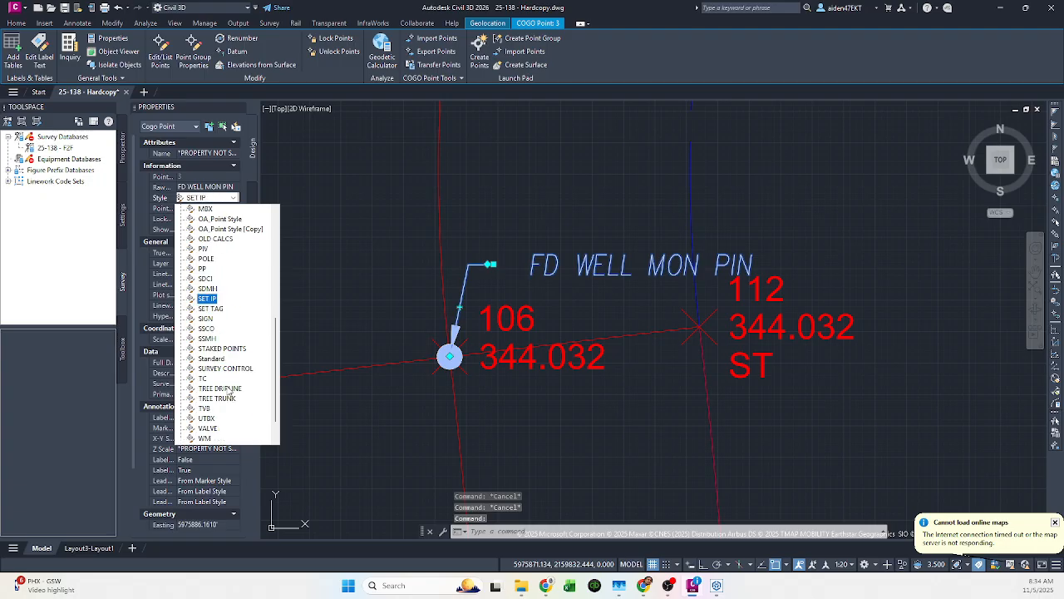
pyautogui.click(213, 320)
pyautogui.press('Escape')
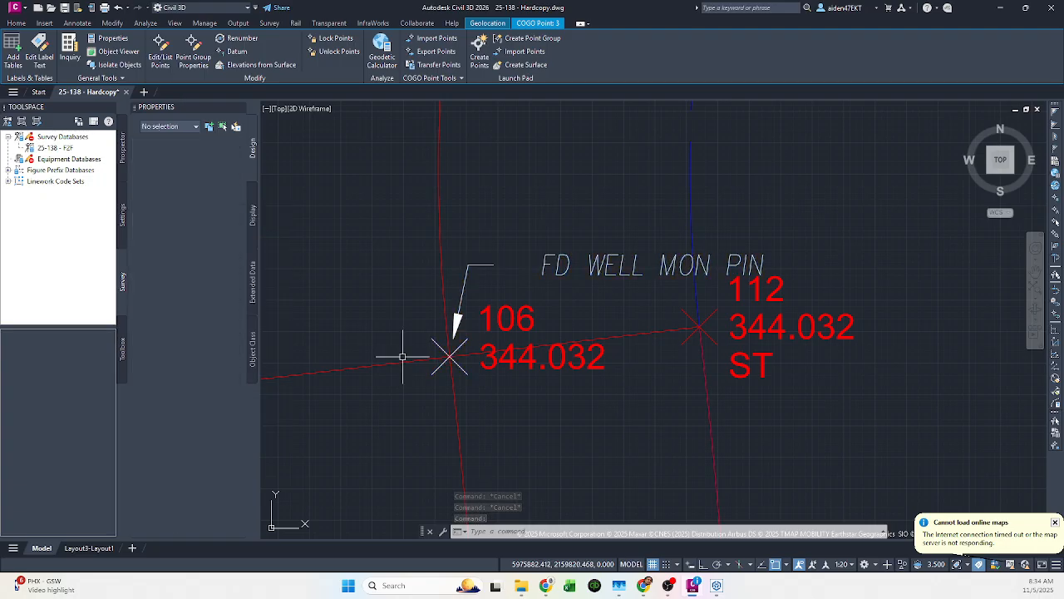
pyautogui.scroll(2, 444, 355)
pyautogui.click(428, 355)
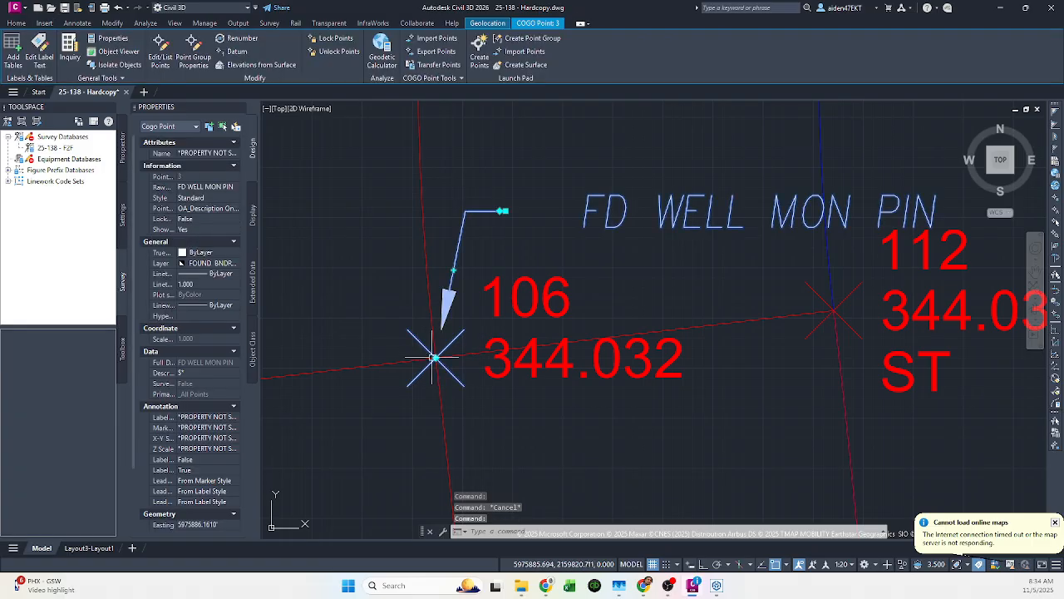
pyautogui.press('Escape')
pyautogui.write('m')
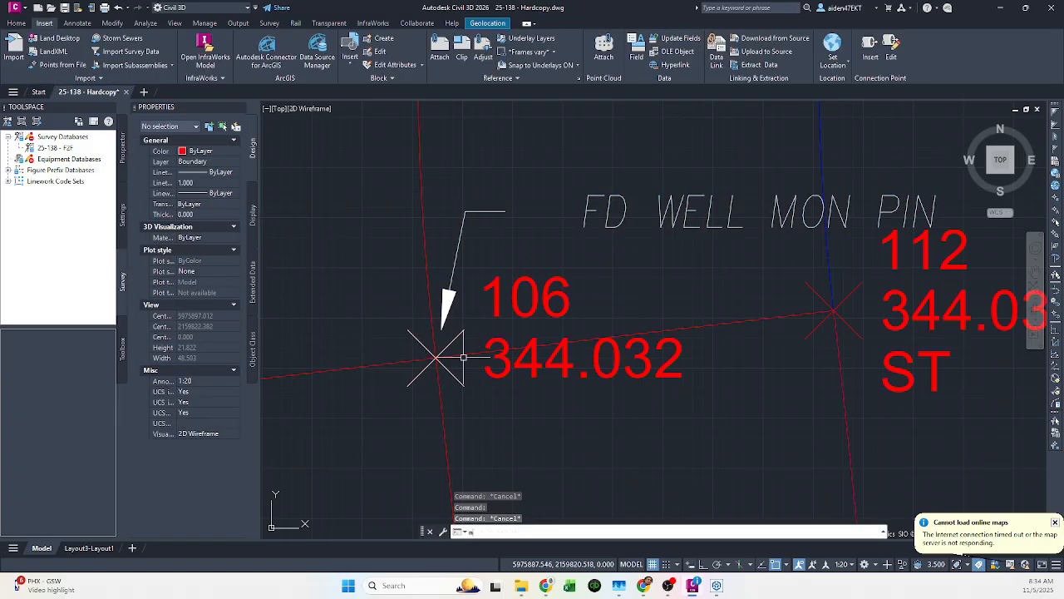
pyautogui.press('space')
pyautogui.click(463, 355)
pyautogui.press('space')
pyautogui.click(435, 357)
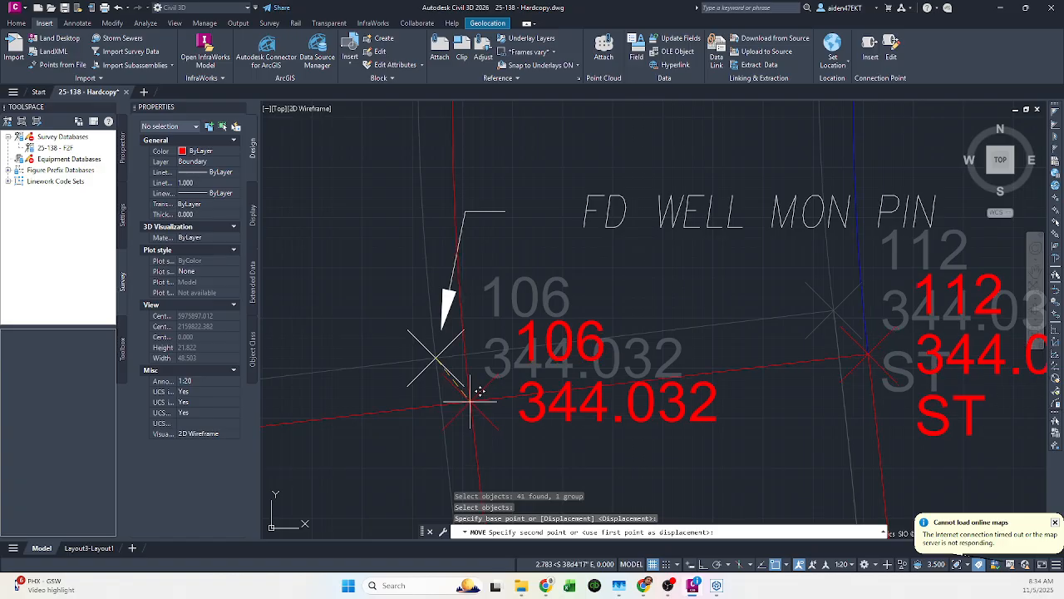
pyautogui.press('Escape')
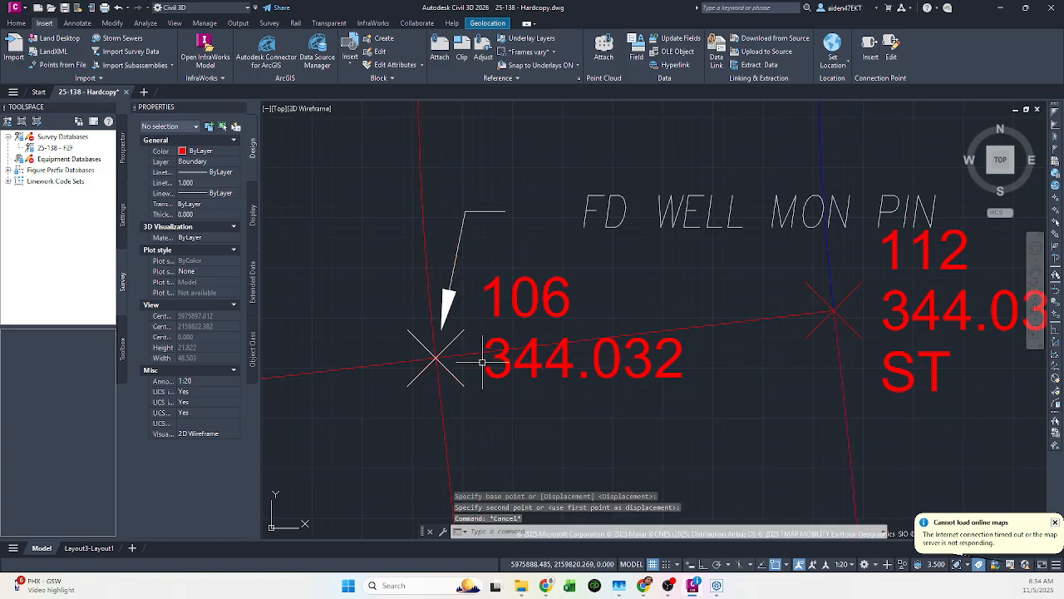
# - Rotate the grouped boundary linework by reference about point 106, swinging point 103 onto the direction of the adjacent FD WELL MON PIN point
pyautogui.write('ro')
pyautogui.press('space')
pyautogui.click(446, 350)
pyautogui.press('space')
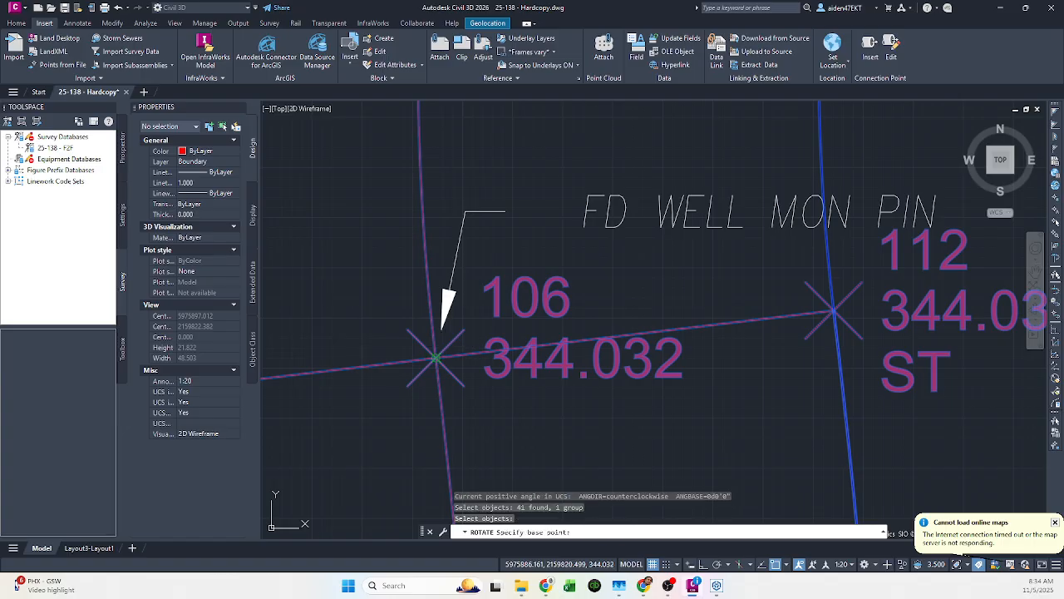
pyautogui.click(434, 357)
pyautogui.write('r')
pyautogui.press('space')
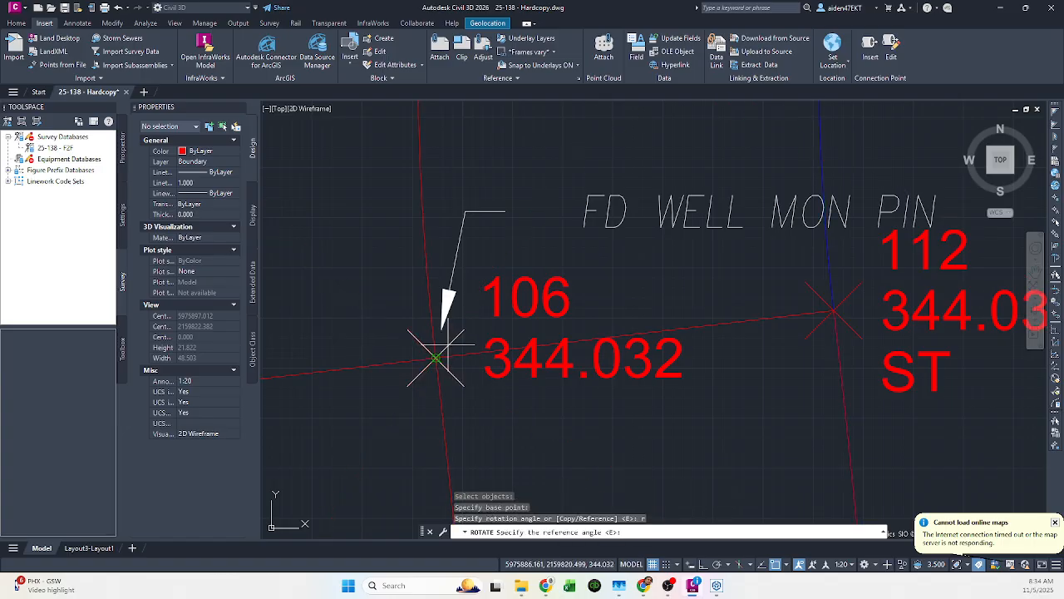
pyautogui.scroll(-10, 435, 358)
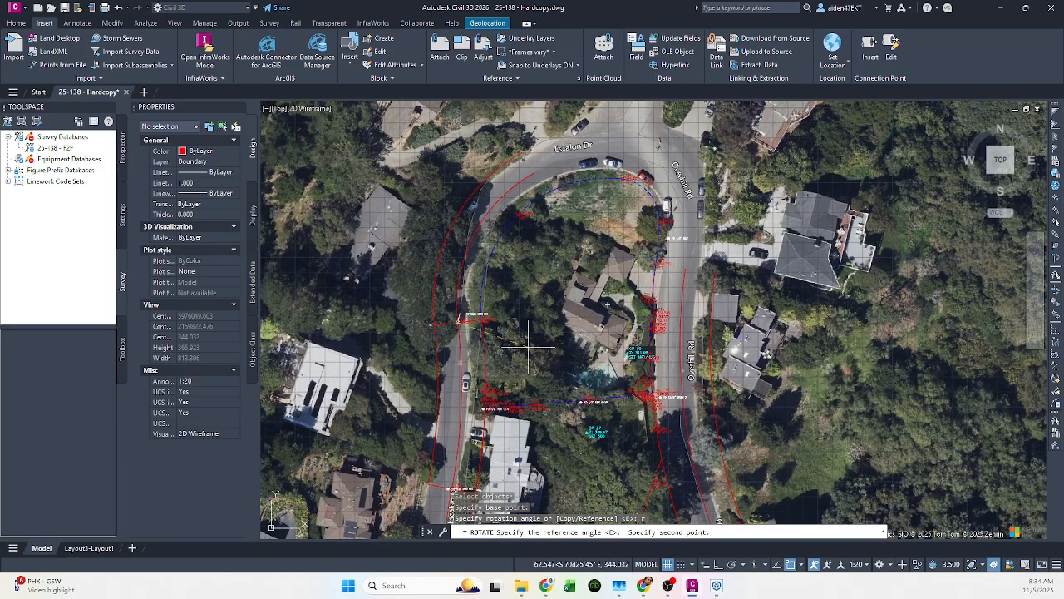
pyautogui.scroll(4, 540, 316)
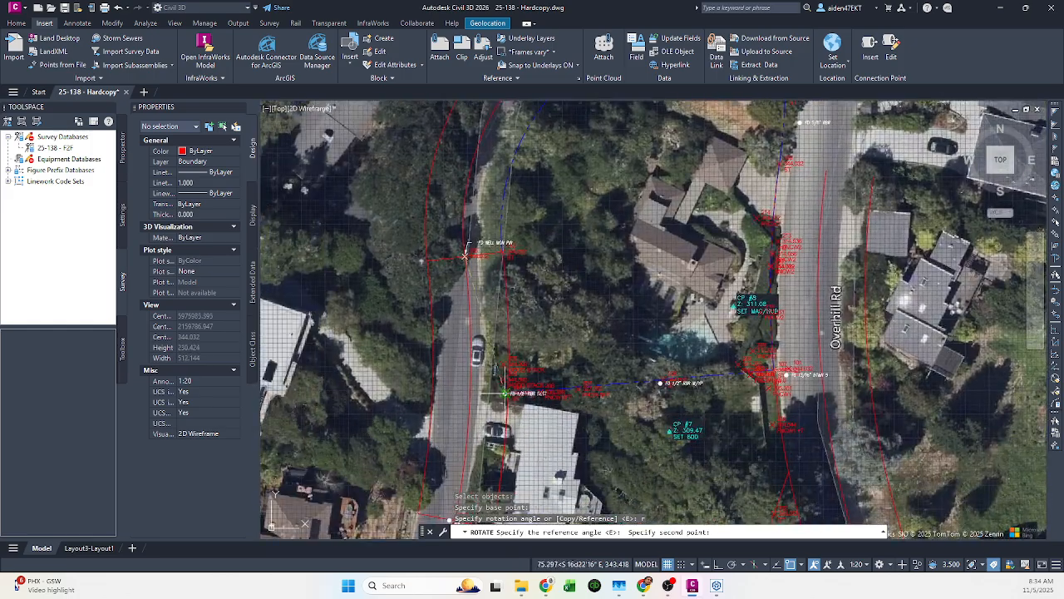
pyautogui.scroll(6, 504, 392)
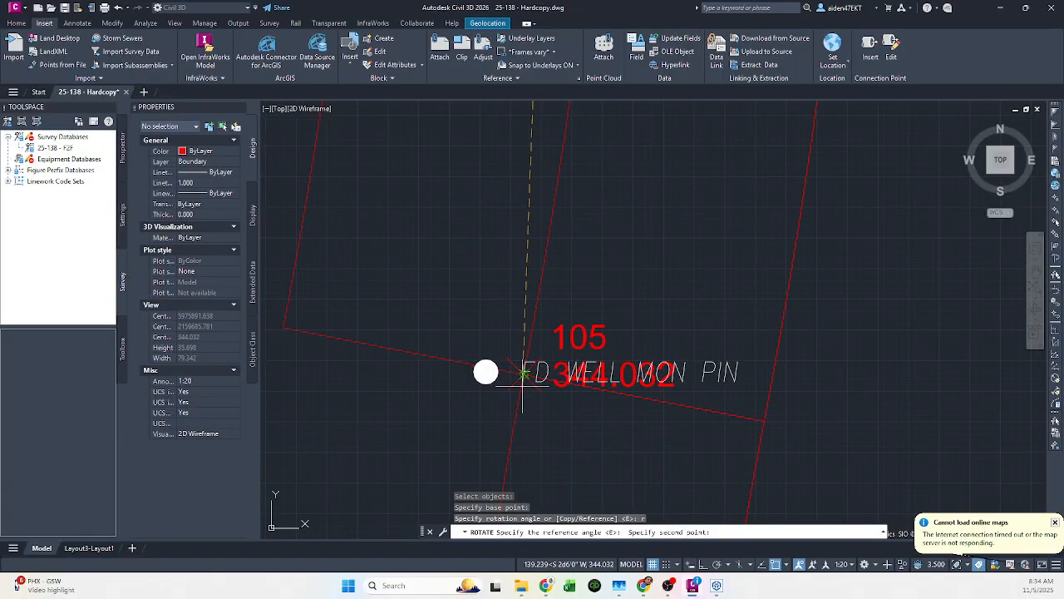
pyautogui.scroll(2, 522, 372)
pyautogui.scroll(-8, 517, 366)
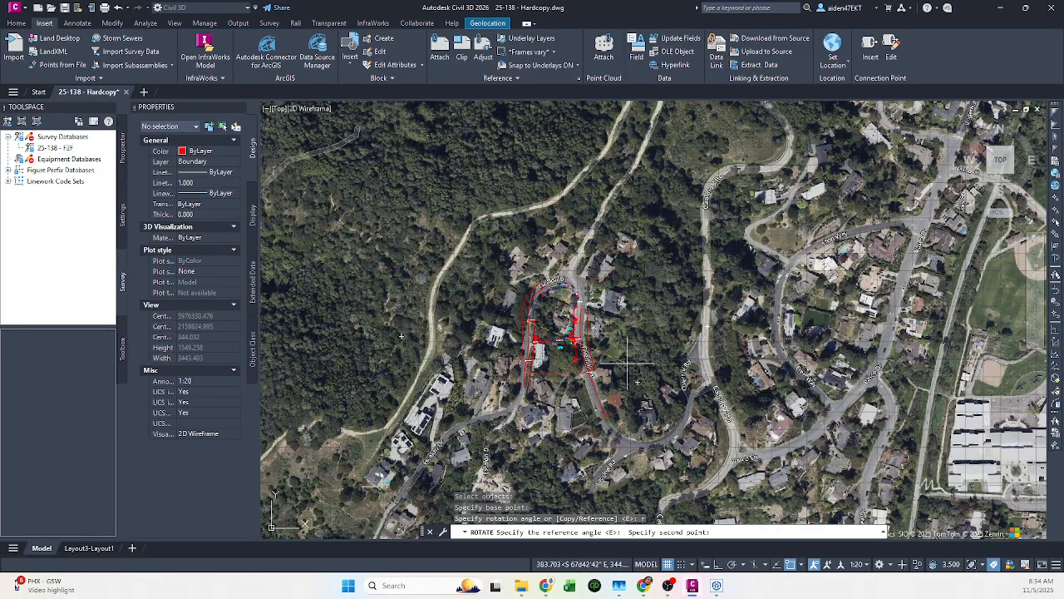
pyautogui.scroll(8, 625, 364)
pyautogui.scroll(-3, 529, 374)
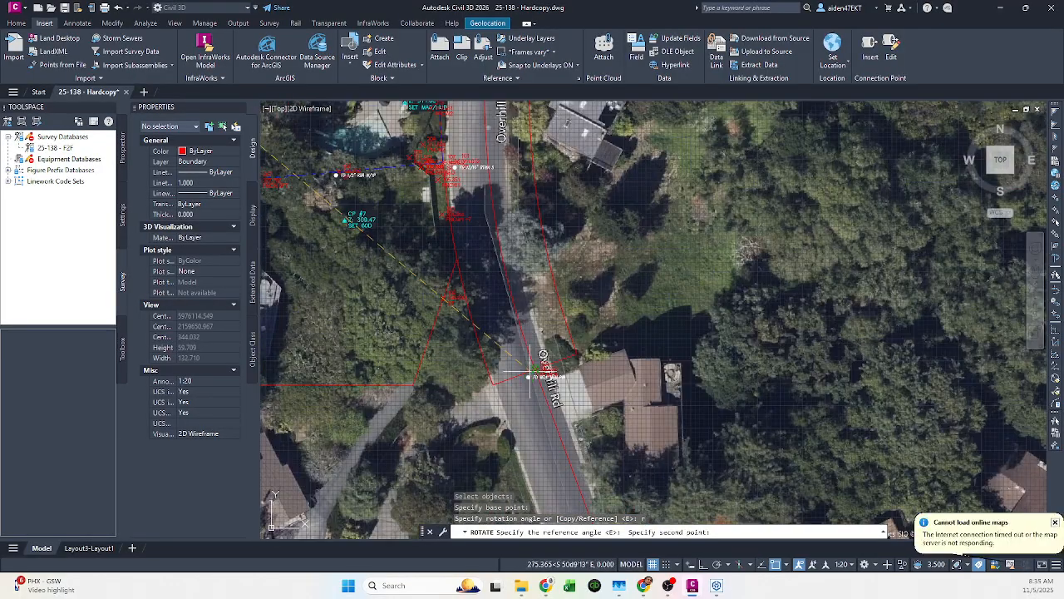
pyautogui.scroll(6, 625, 369)
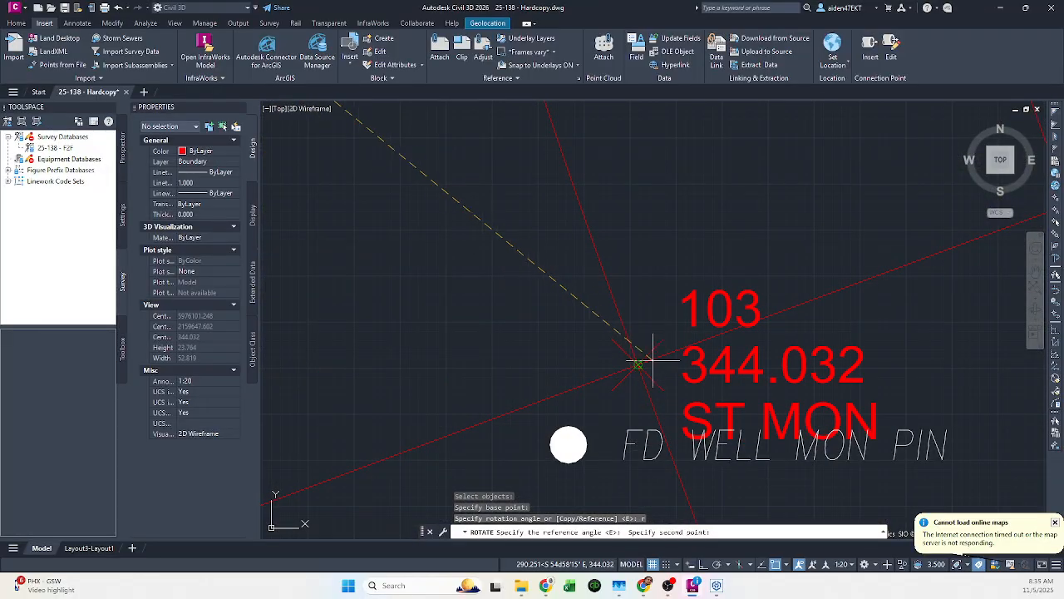
pyautogui.scroll(3, 639, 373)
pyautogui.click(636, 369)
pyautogui.scroll(-5, 635, 369)
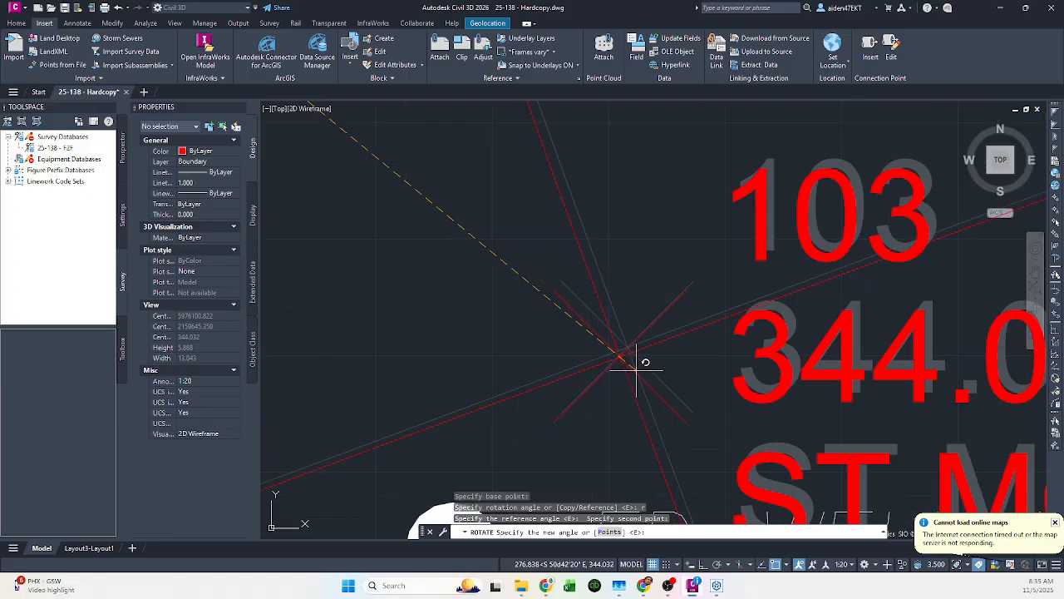
pyautogui.scroll(4, 610, 396)
pyautogui.press('Escape')
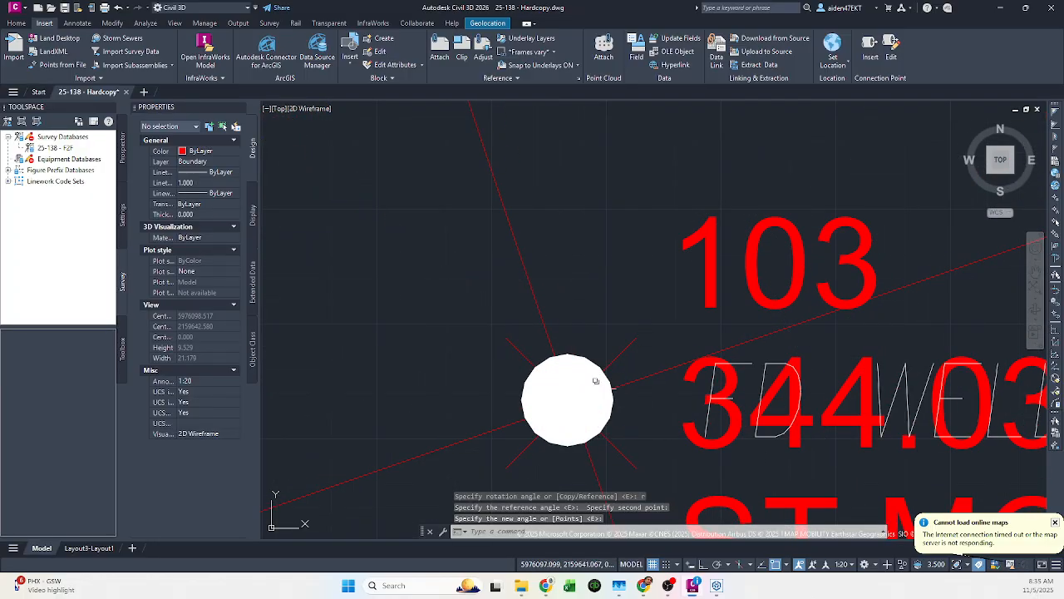
# - Measure the distance and course between two arbitrary points in the empty area north of point 103 with CGLIST, twice
pyautogui.write('i')
pyautogui.press('space')
pyautogui.press('Escape')
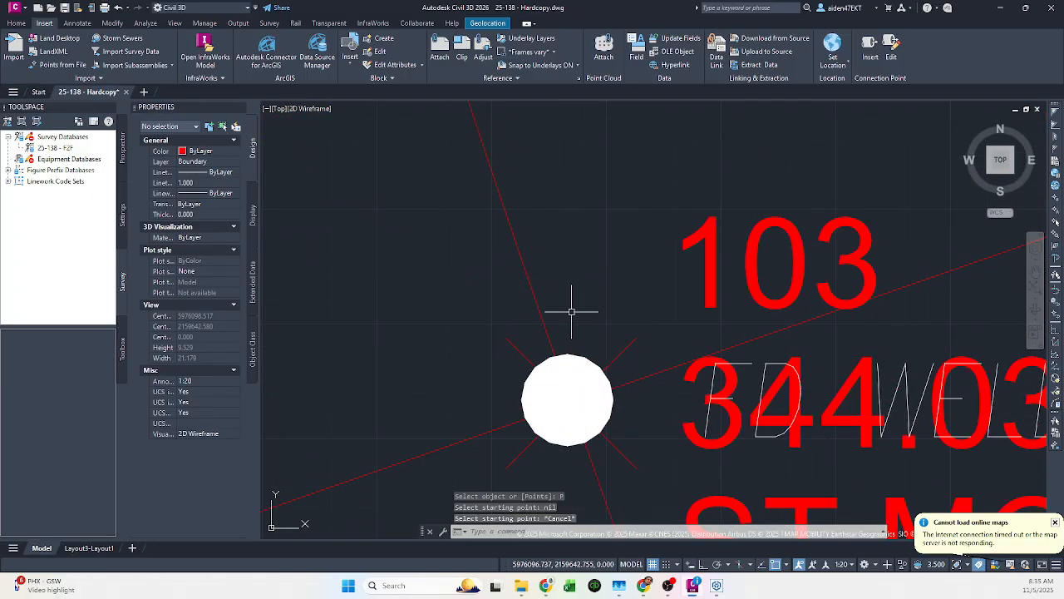
pyautogui.write('i')
pyautogui.press('space')
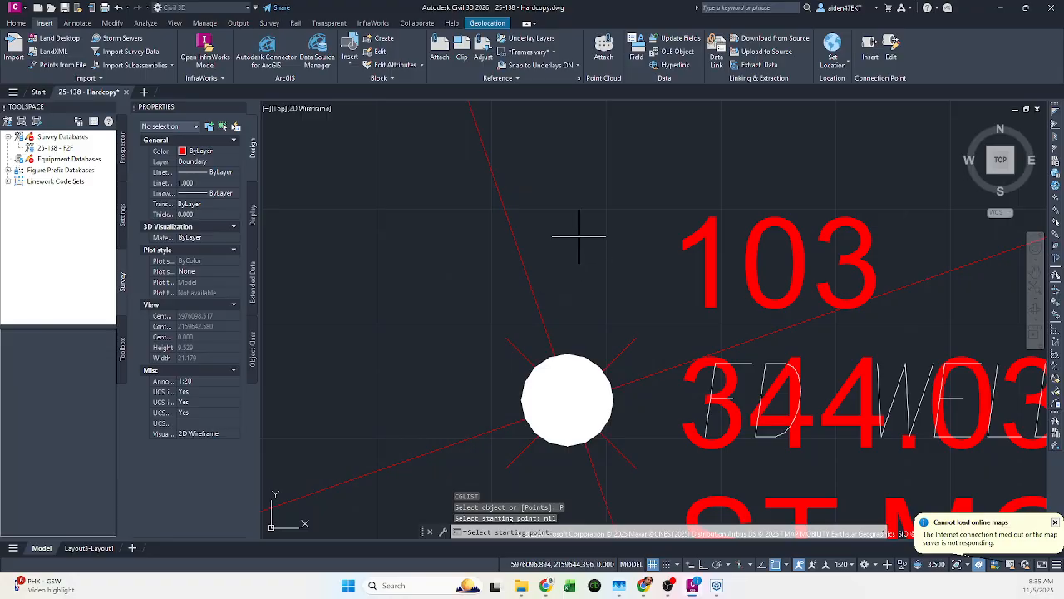
pyautogui.click(579, 236)
pyautogui.click(601, 271)
pyautogui.press('Escape')
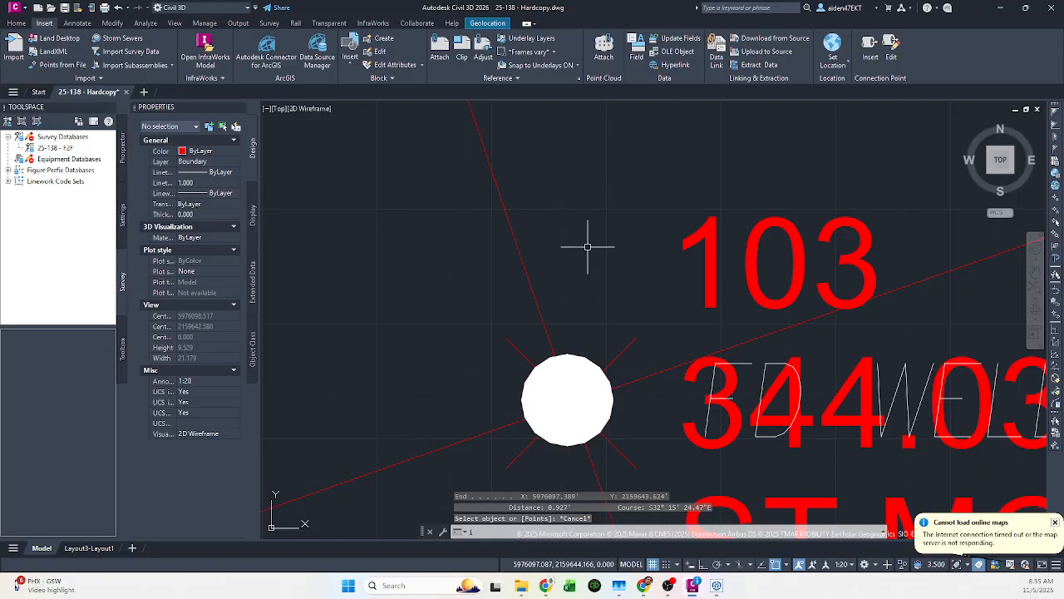
pyautogui.write('i')
pyautogui.press('space')
pyautogui.click(572, 244)
pyautogui.click(613, 279)
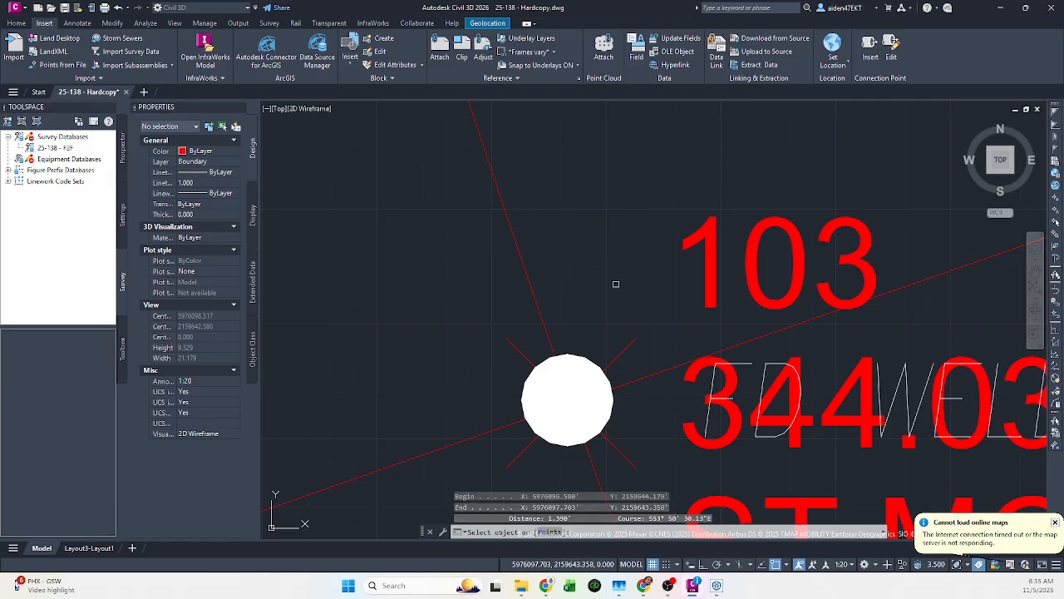
pyautogui.press('Escape')
pyautogui.rightClick(587, 268)
pyautogui.click(587, 268)
pyautogui.click(561, 248)
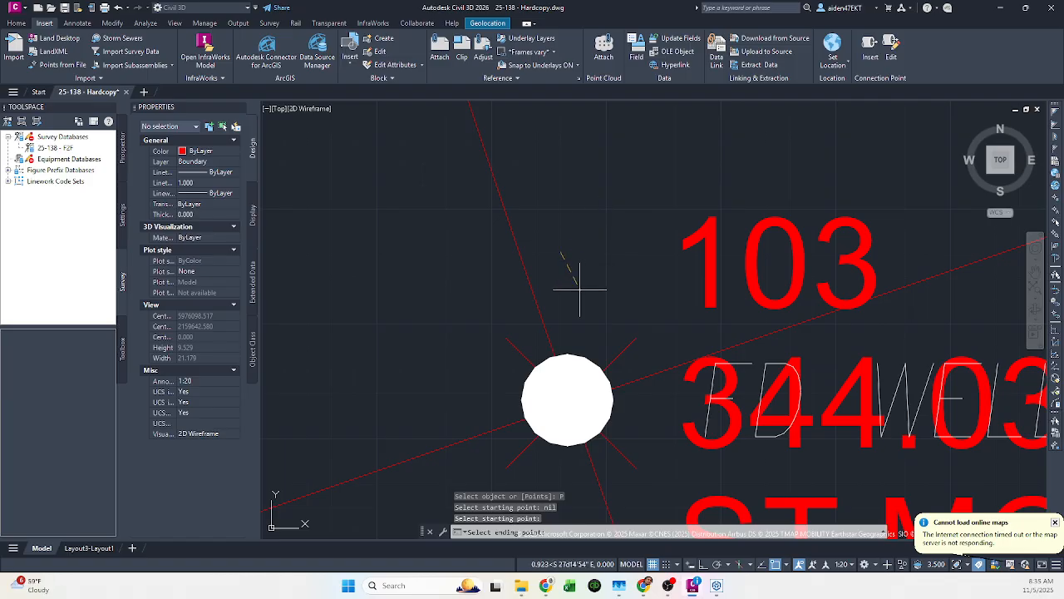
pyautogui.press('Escape')
pyautogui.write('di')
pyautogui.press('space')
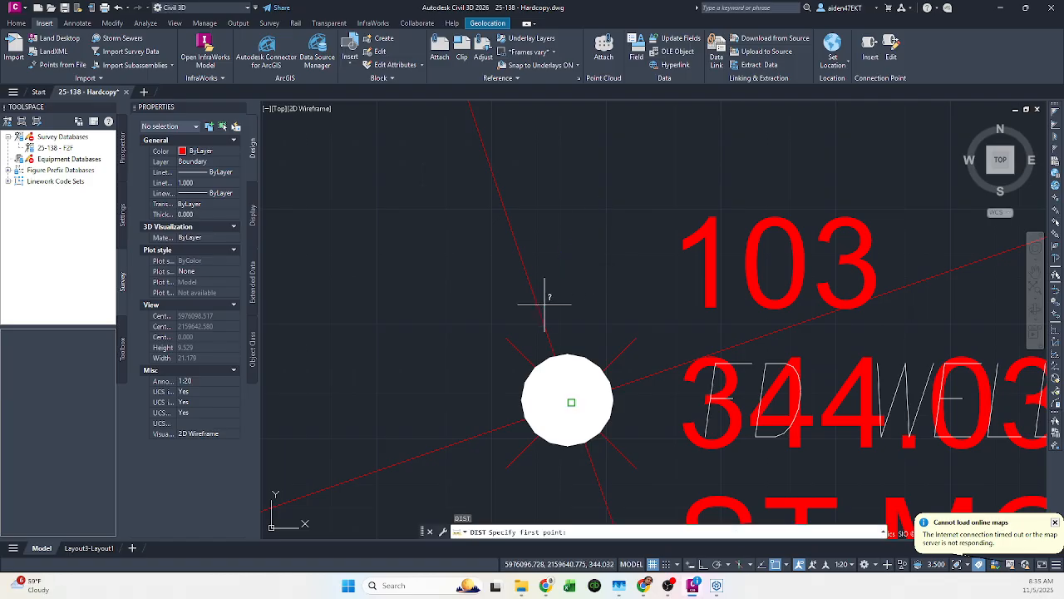
pyautogui.press('Escape')
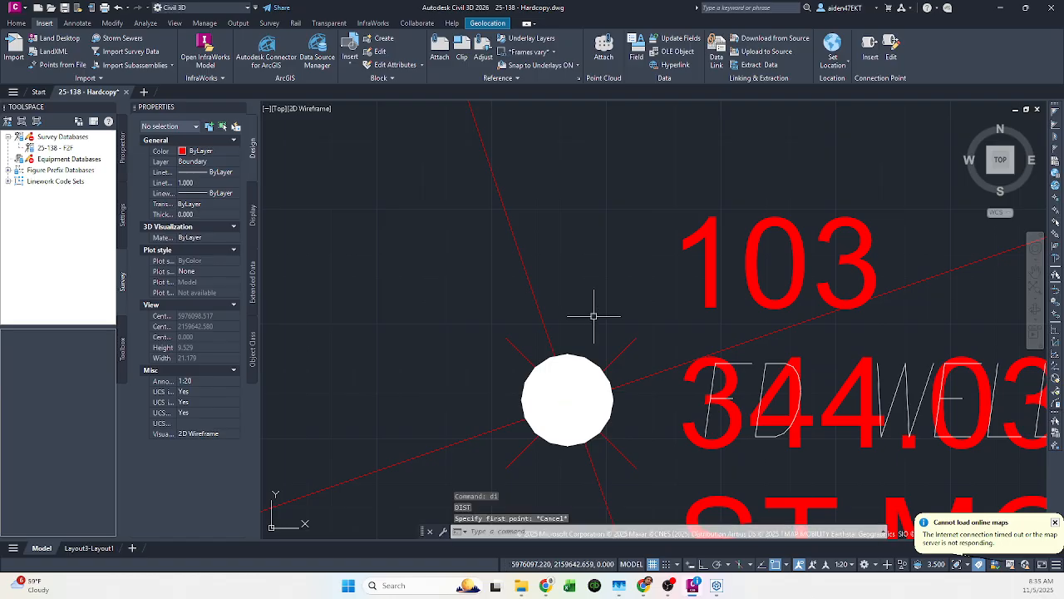
# - Measure the distance and course between point 103 and the overlapping FD WELL MON PIN point with CGLIST
pyautogui.write('i')
pyautogui.press('space')
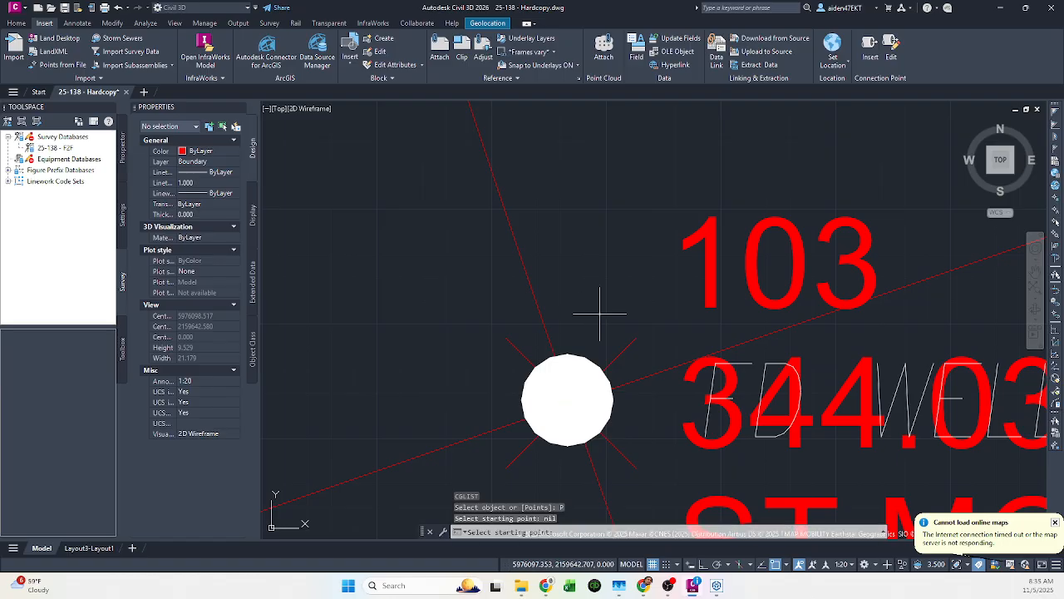
pyautogui.moveTo(605, 362); pyautogui.dragTo(660, 297, button='middle')
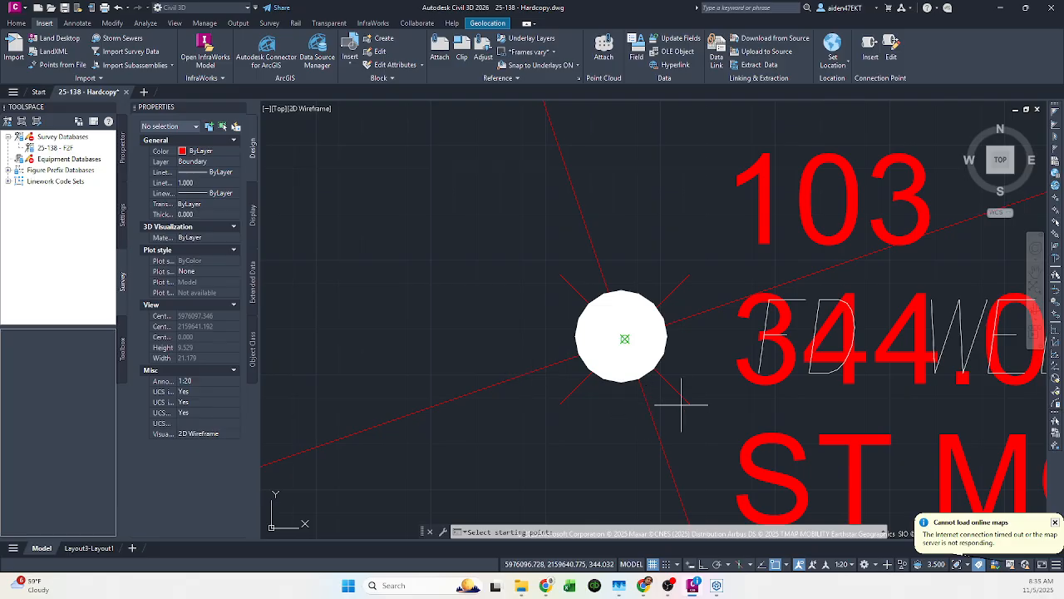
pyautogui.scroll(-10, 536, 389)
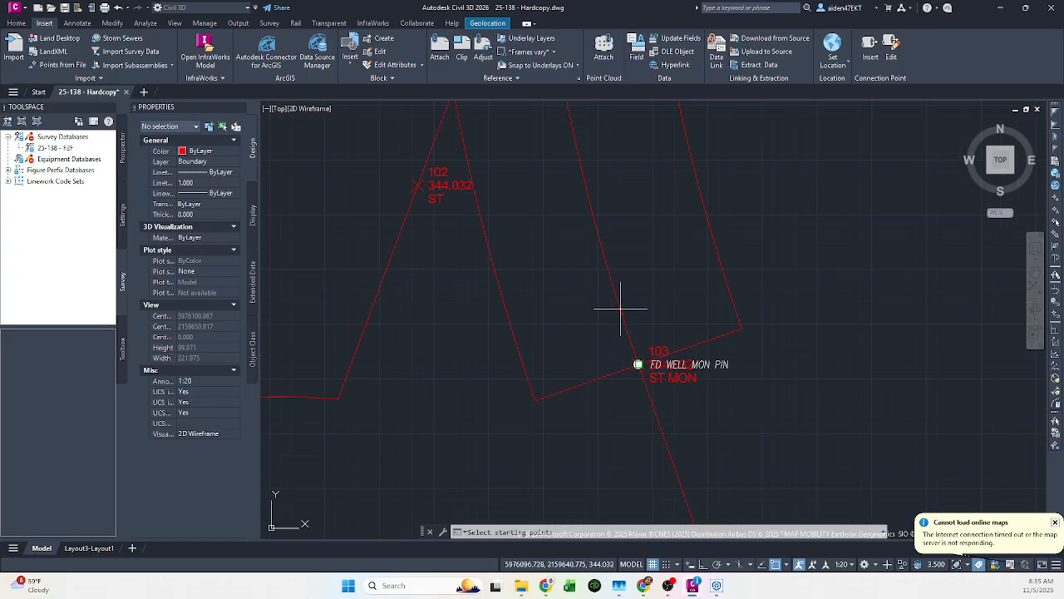
pyautogui.scroll(10, 645, 366)
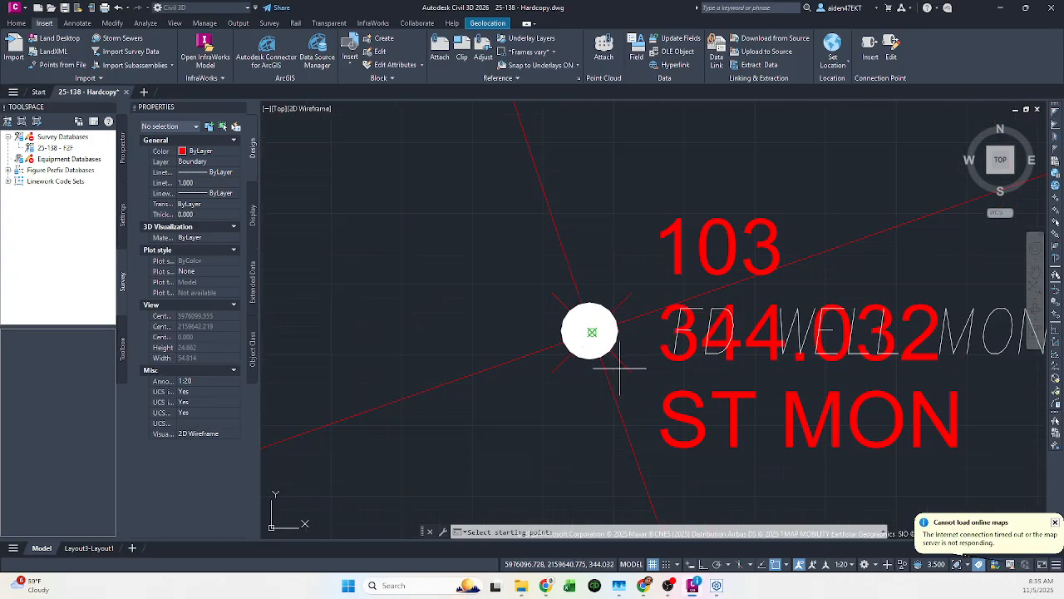
pyautogui.scroll(-4, 640, 384)
pyautogui.scroll(2, 641, 389)
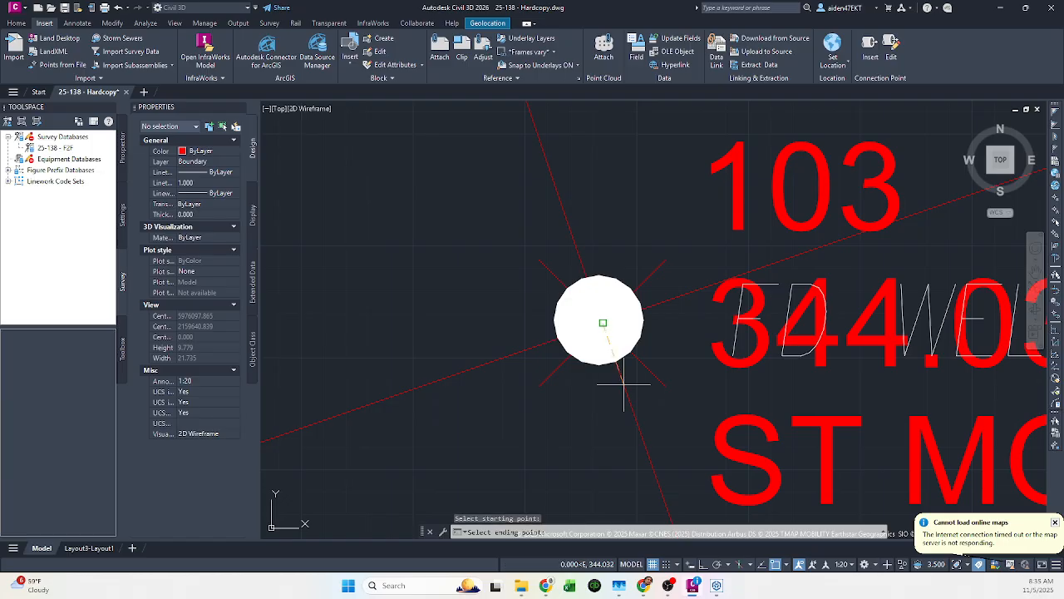
pyautogui.click(599, 319)
pyautogui.press('Escape')
# - Set the model space annotation scale to 1:5
pyautogui.scroll(-10, 546, 368)
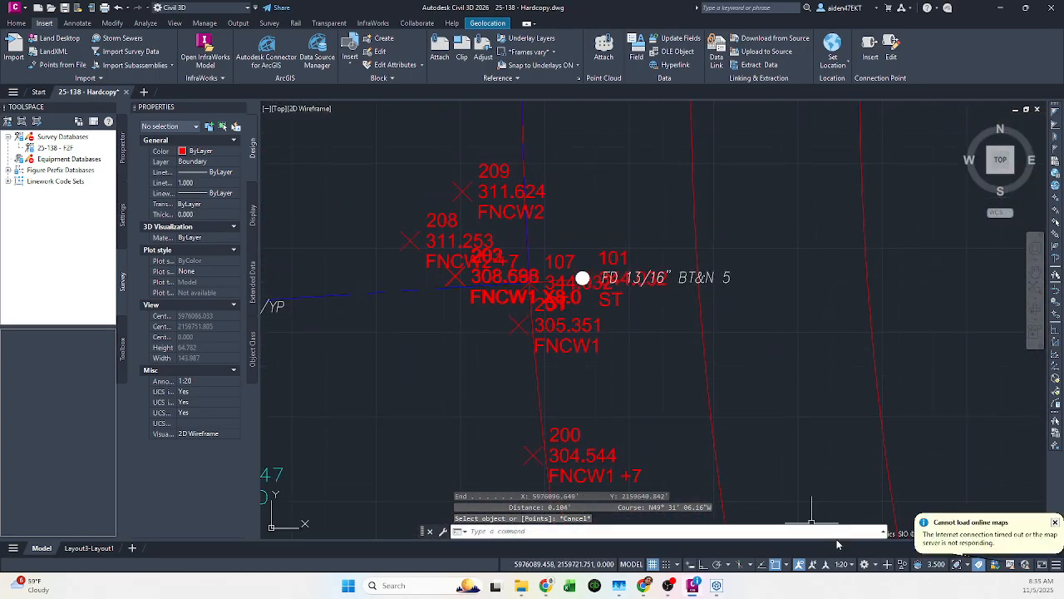
pyautogui.click(843, 564)
pyautogui.click(835, 270)
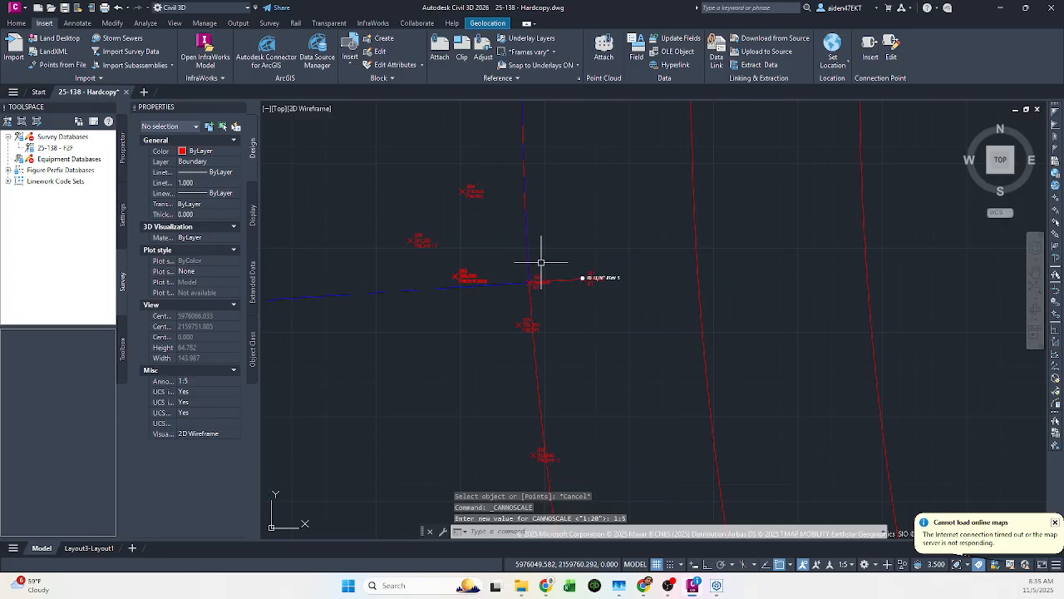
# - Measure the distance and course from point 101 to the found FD 13/16" BT&N 5 point with CGLIST
pyautogui.scroll(10, 554, 280)
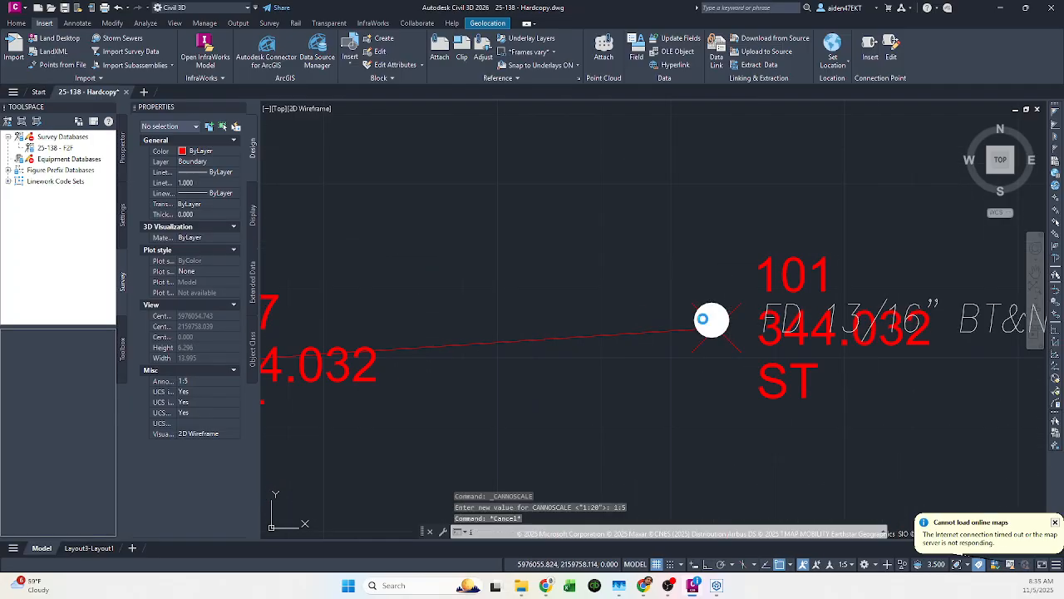
pyautogui.press('Return')
pyautogui.scroll(2, 731, 330)
pyautogui.moveTo(739, 328); pyautogui.dragTo(514, 379, button='middle')
pyautogui.scroll(-4, 519, 372)
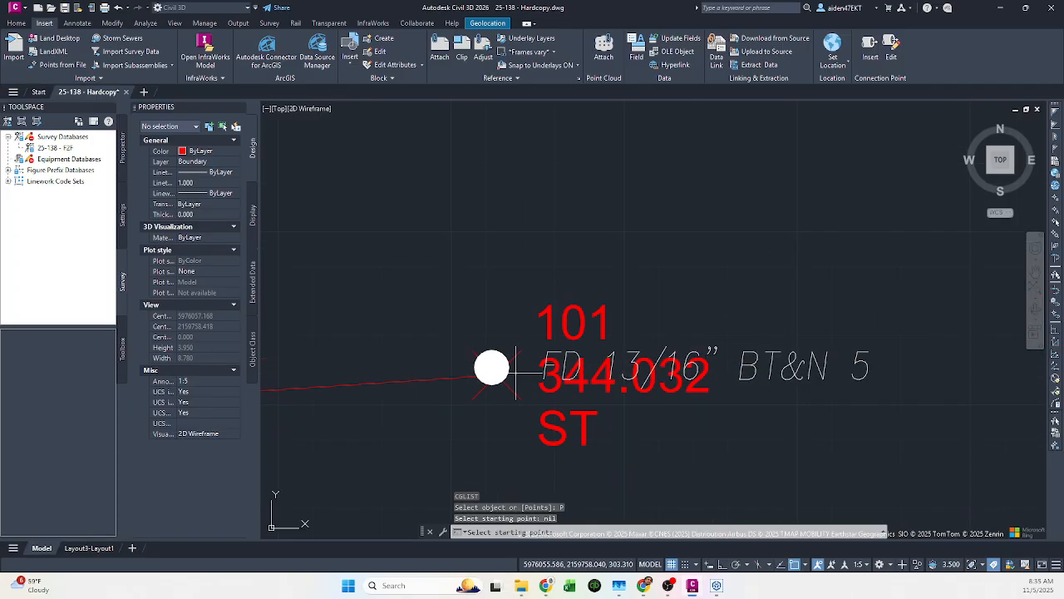
pyautogui.scroll(4, 533, 369)
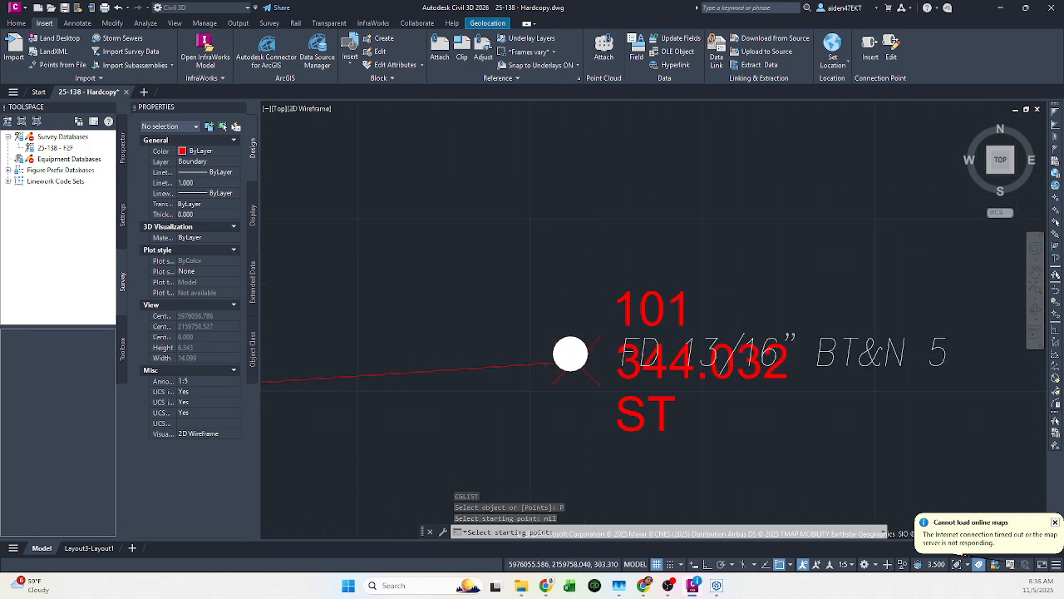
pyautogui.click(527, 368)
pyautogui.click(572, 351)
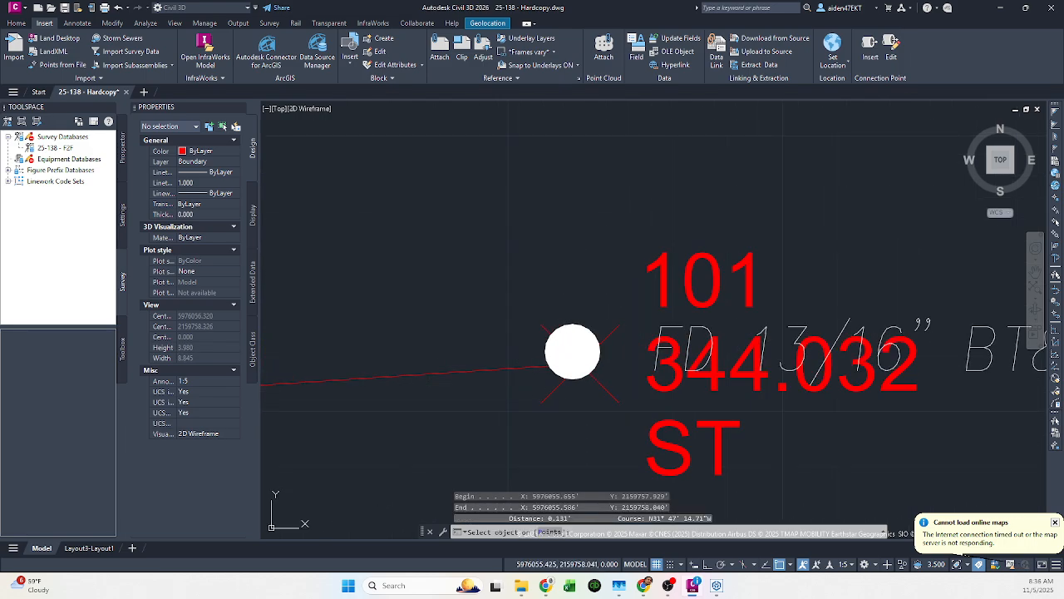
pyautogui.press('Escape')
# - Measure the perpendicular offset from the FD 1/2" RBR W/YP point at point 108 to the blue boundary line with CGLIST
pyautogui.scroll(-6, 550, 351)
pyautogui.scroll(-2, 503, 343)
pyautogui.moveTo(503, 344); pyautogui.dragTo(738, 339, button='middle')
pyautogui.scroll(-4, 722, 336)
pyautogui.moveTo(538, 314); pyautogui.dragTo(641, 335, button='middle')
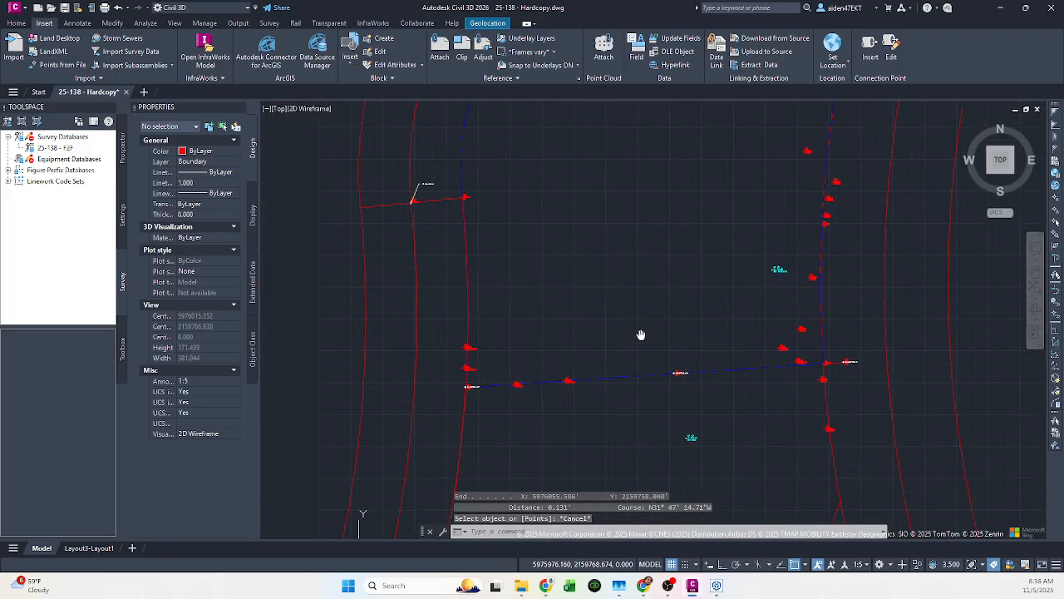
pyautogui.scroll(7, 692, 386)
pyautogui.scroll(5, 602, 330)
pyautogui.press('Escape')
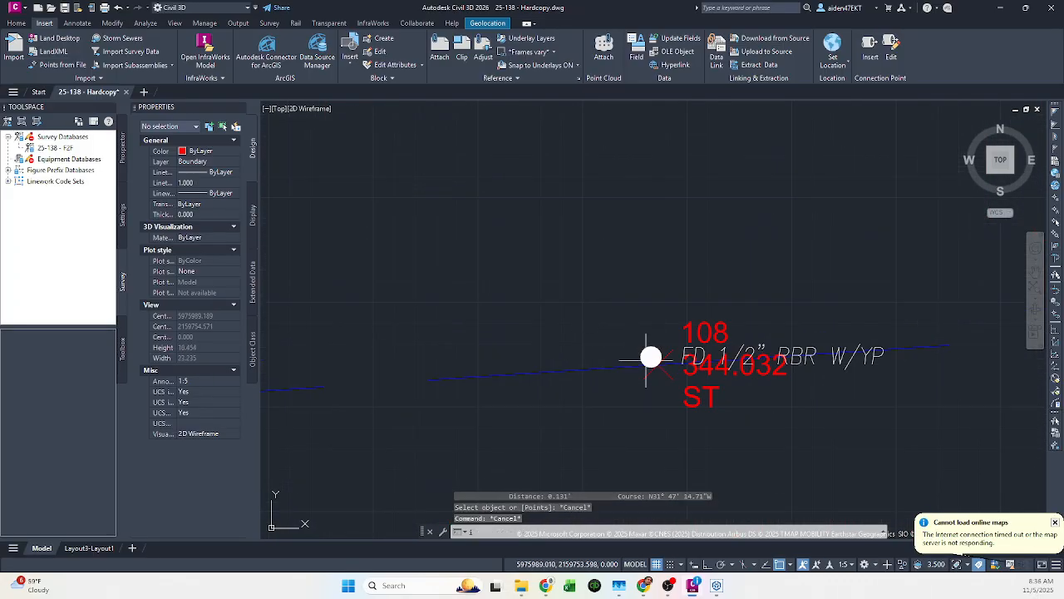
pyautogui.press('space')
pyautogui.scroll(4, 648, 360)
pyautogui.click(654, 351)
pyautogui.keyDown('shift'); pyautogui.rightClick(644, 354); pyautogui.keyUp('shift')
pyautogui.click(675, 271)
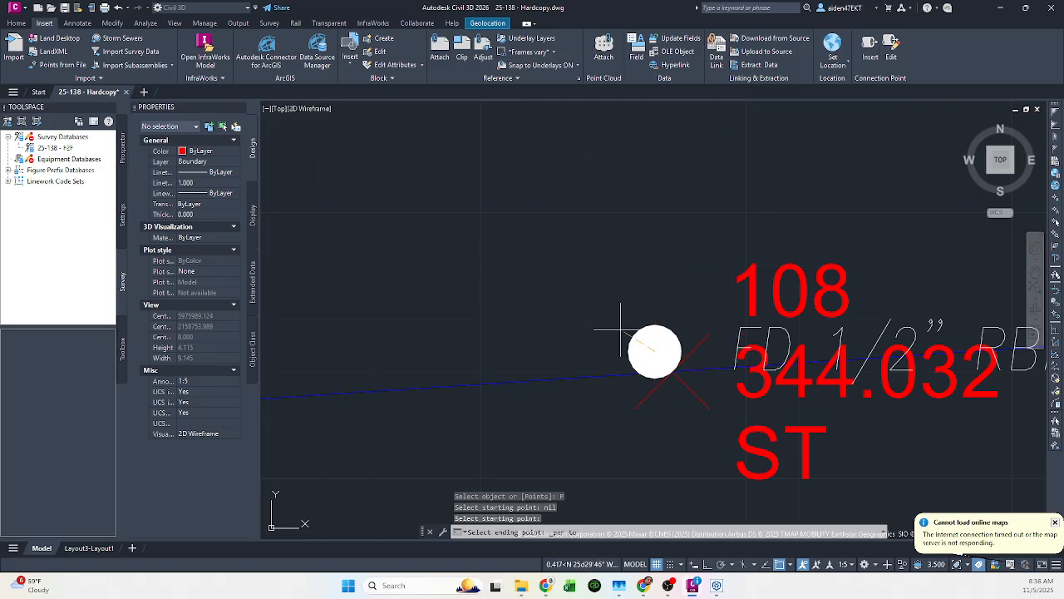
pyautogui.click(607, 375)
pyautogui.press('Escape')
# - Try a reference rotation about point 106 on the FD WELL MON PIN point, with the reference direction toward point 101
pyautogui.scroll(-4, 604, 368)
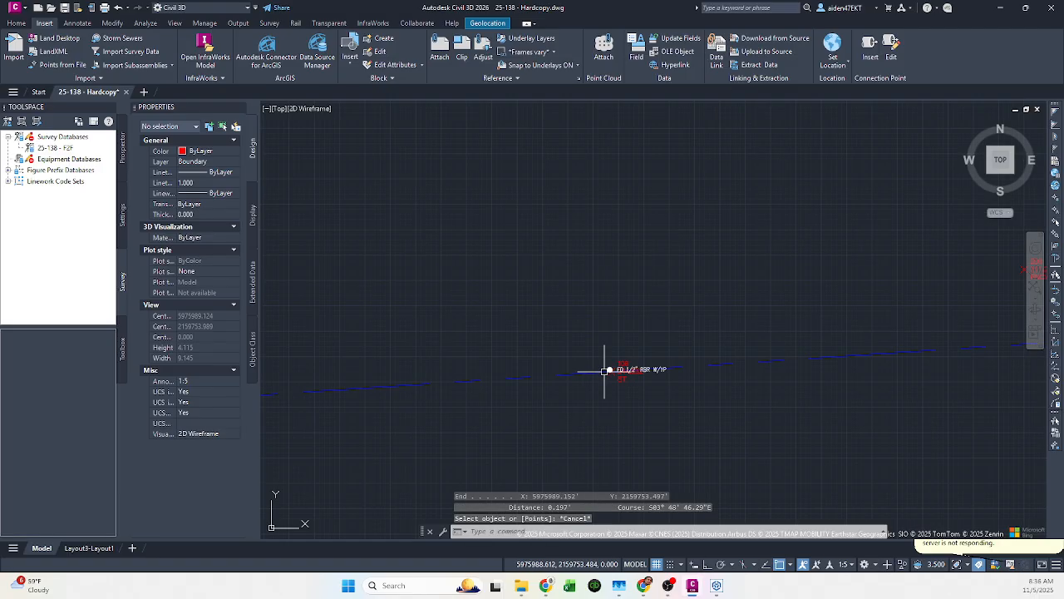
pyautogui.scroll(5, 776, 361)
pyautogui.scroll(-6, 706, 294)
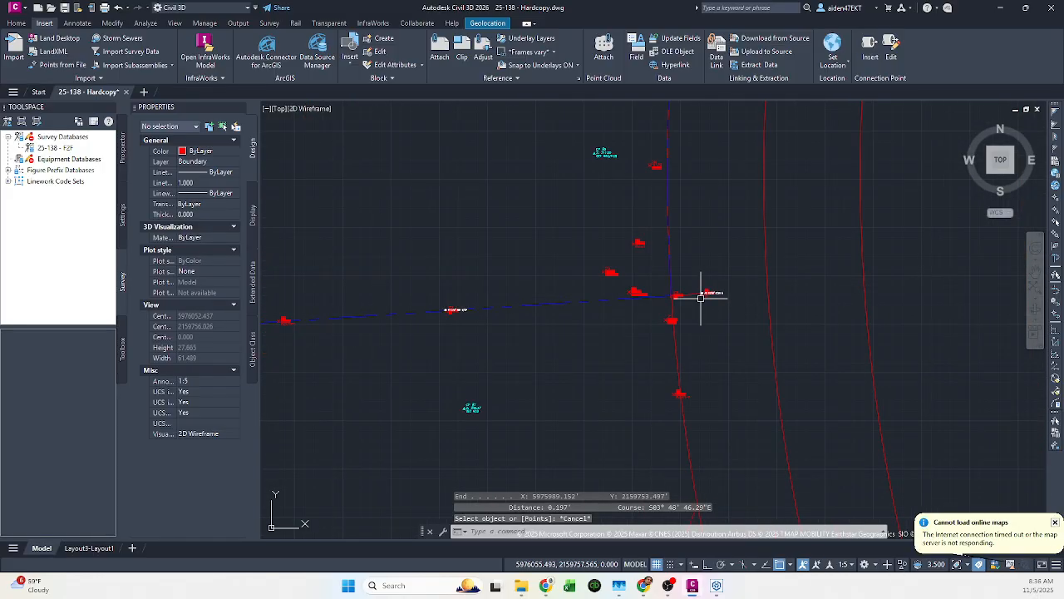
pyautogui.scroll(8, 587, 282)
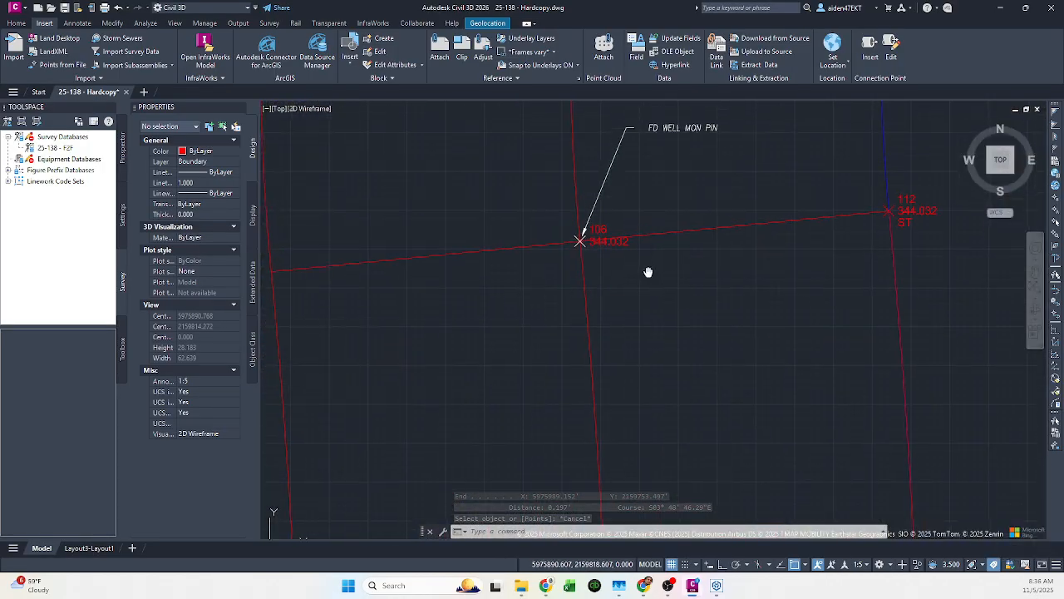
pyautogui.write('ro')
pyautogui.press('Return')
pyautogui.scroll(6, 520, 241)
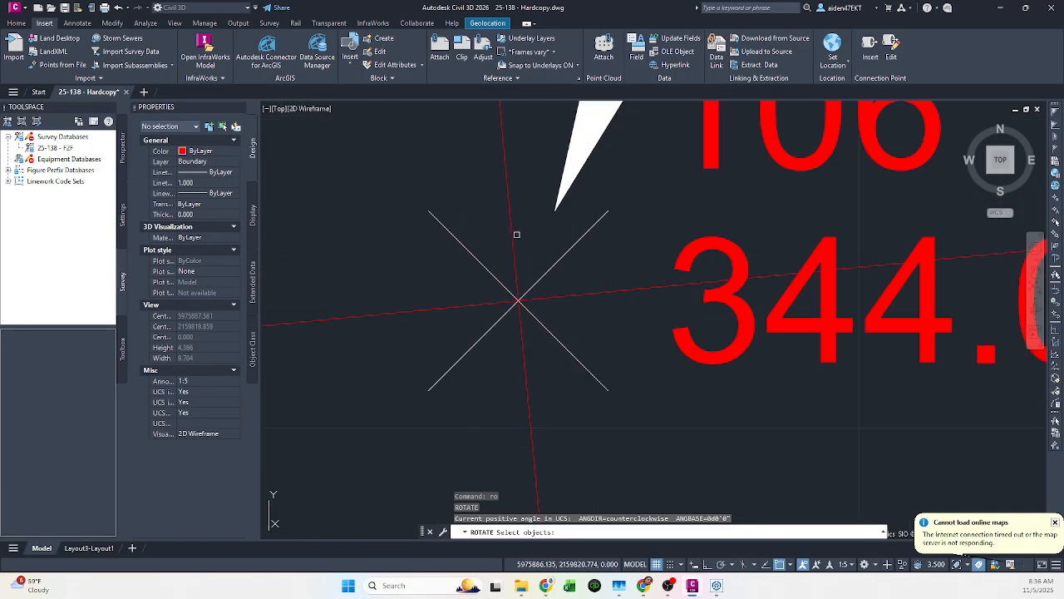
pyautogui.click(544, 273)
pyautogui.press('Return')
pyautogui.click(518, 300)
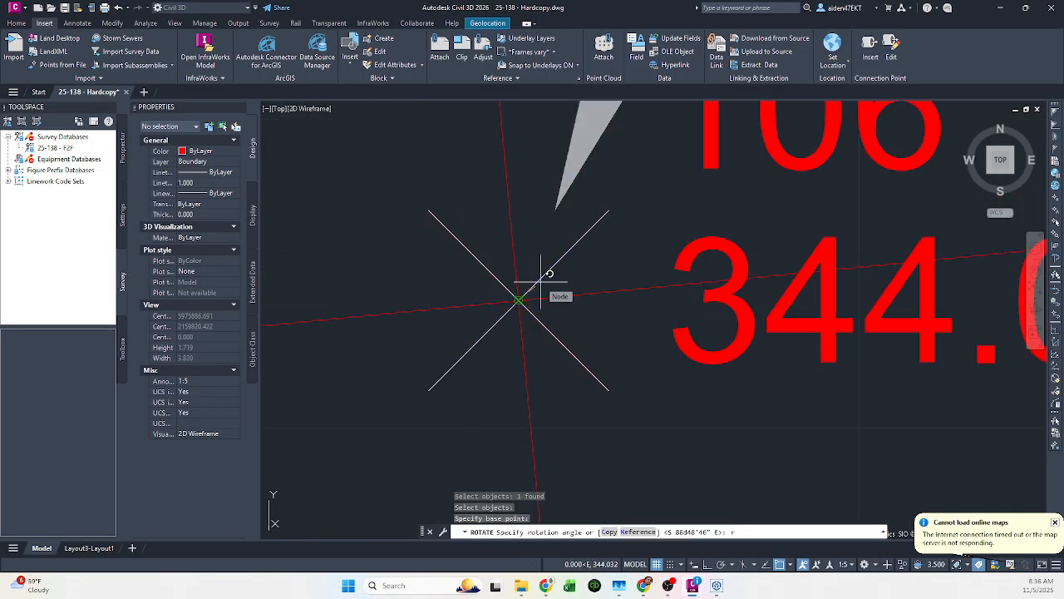
pyautogui.write('r')
pyautogui.press('Return')
pyautogui.scroll(-10, 545, 301)
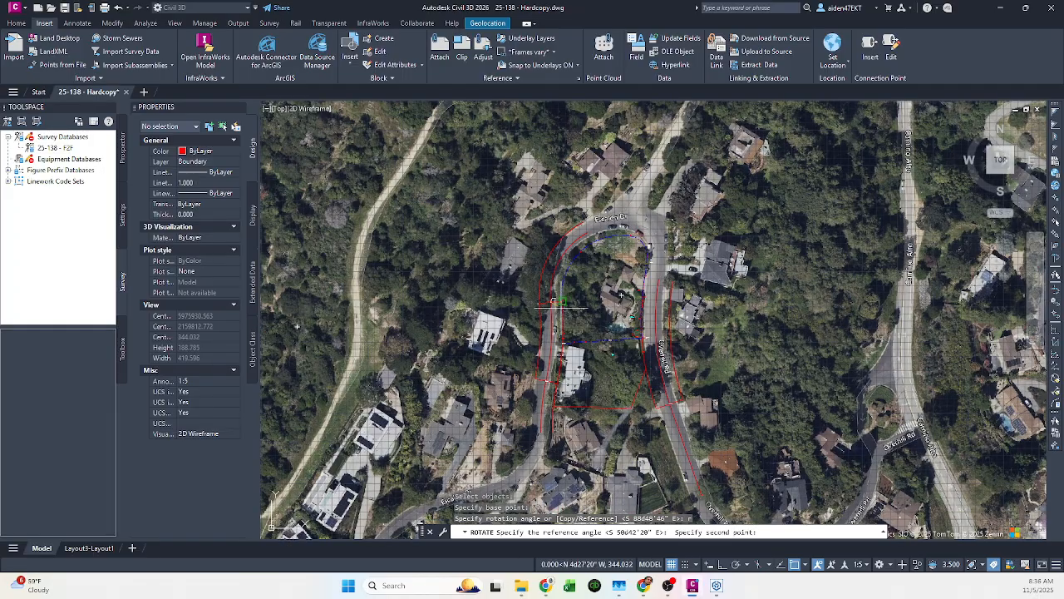
pyautogui.scroll(5, 637, 365)
pyautogui.scroll(5, 652, 273)
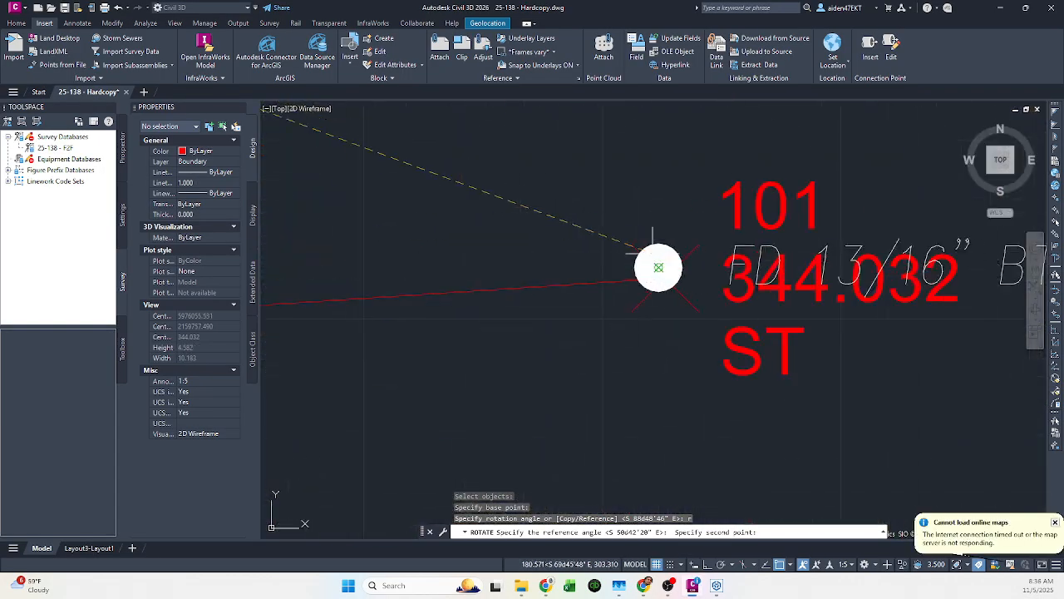
pyautogui.click(697, 271)
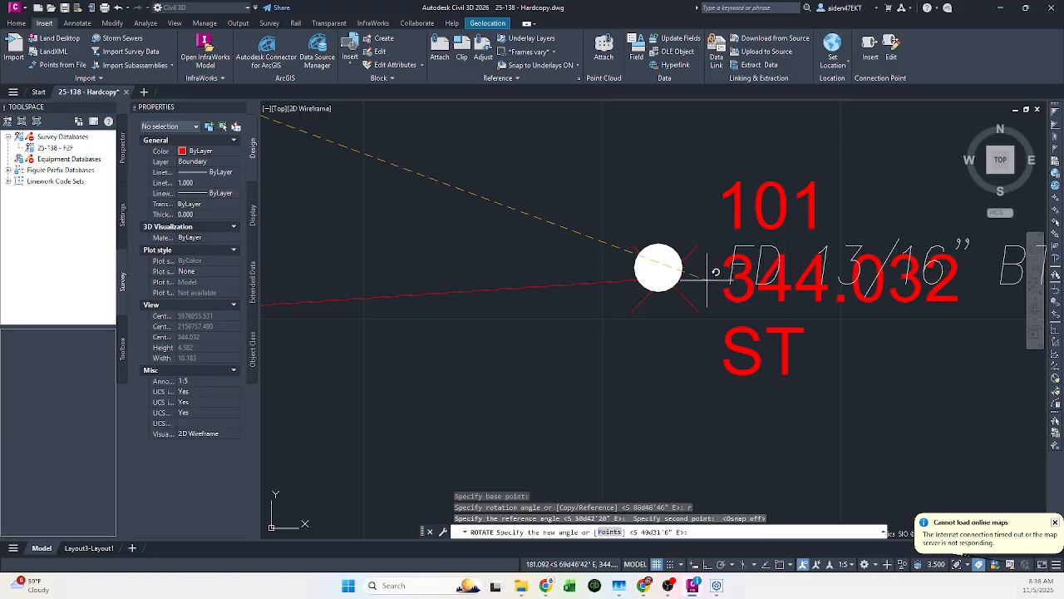
pyautogui.press('Escape')
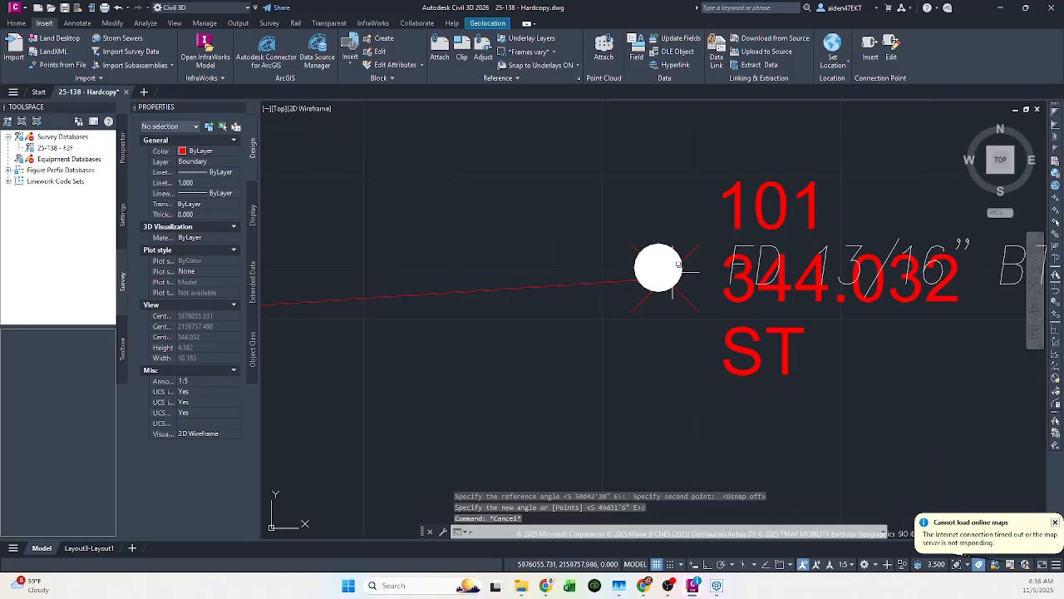
# - Retry the reference rotation of the FD WELL MON PIN point about point 106 with object snap off, aiming beside point 101
pyautogui.write('ro')
pyautogui.scroll(-10, 665, 267)
pyautogui.press('Return')
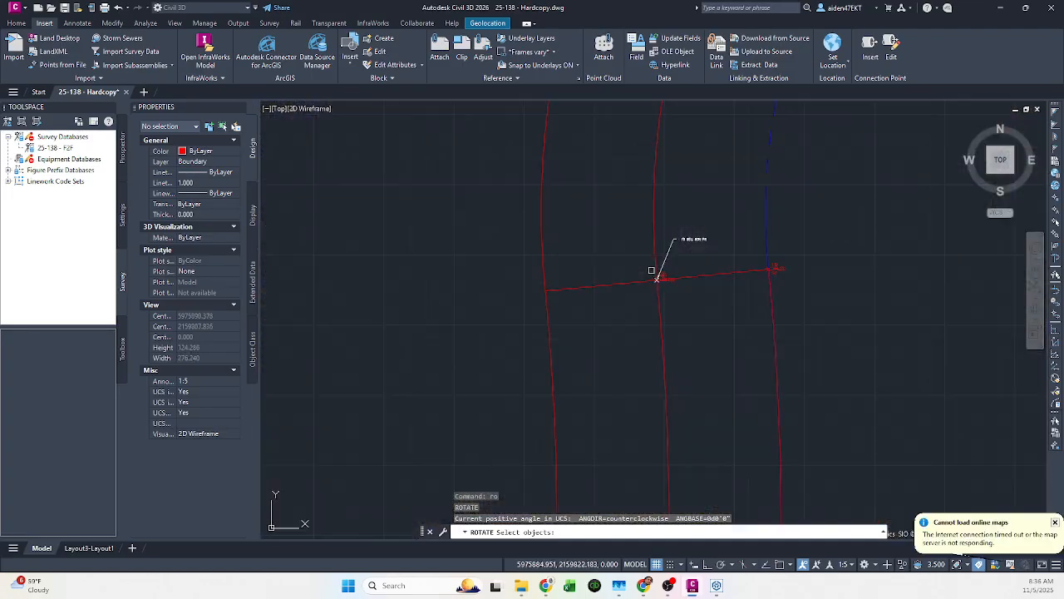
pyautogui.scroll(5, 661, 287)
pyautogui.click(667, 306)
pyautogui.scroll(3, 656, 324)
pyautogui.press('Return')
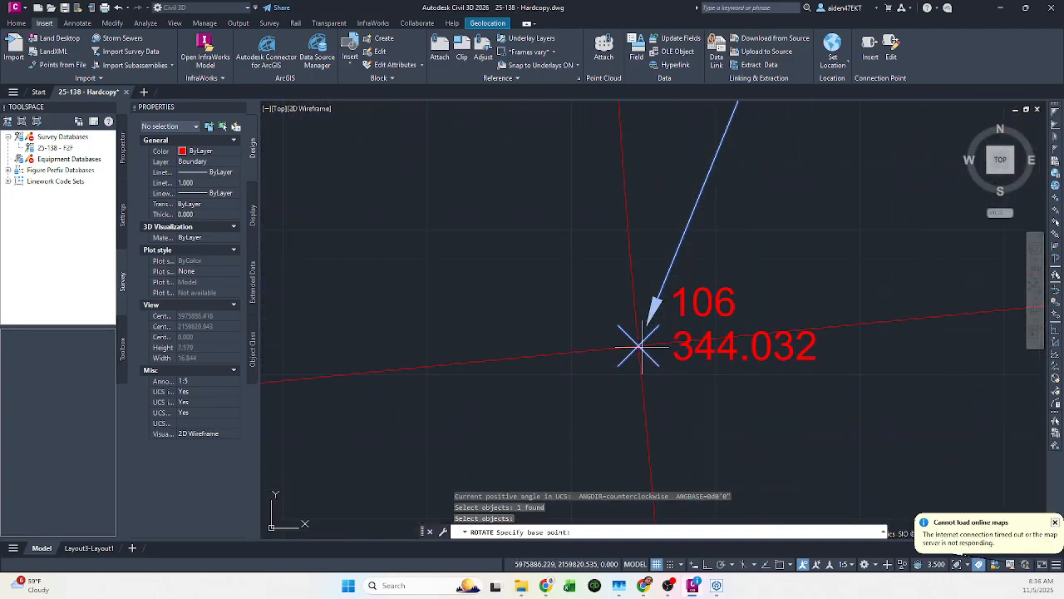
pyautogui.scroll(3, 641, 344)
pyautogui.click(630, 338)
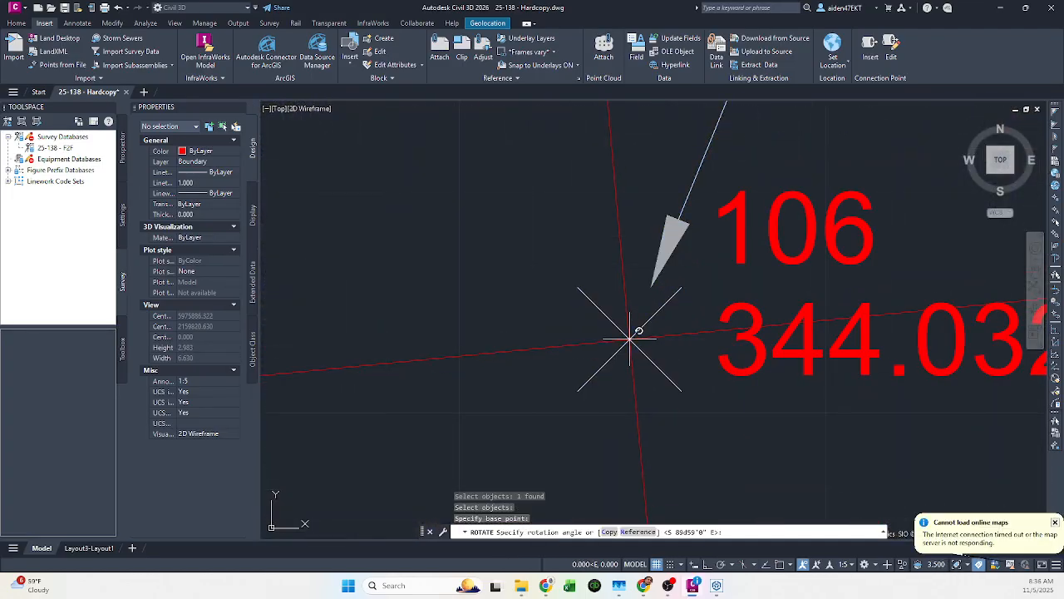
pyautogui.press('Return')
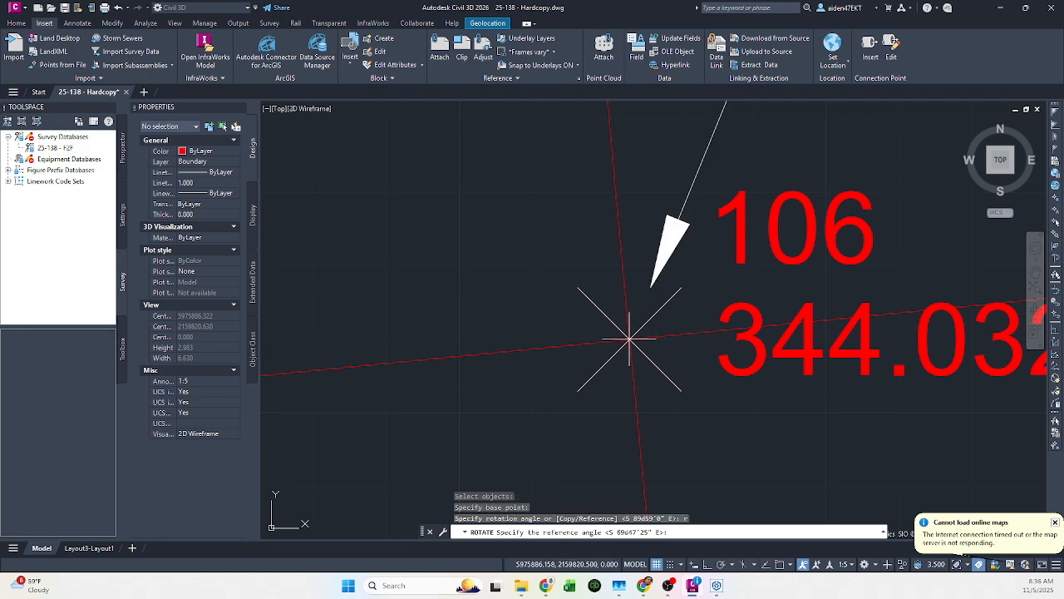
pyautogui.scroll(-8, 630, 338)
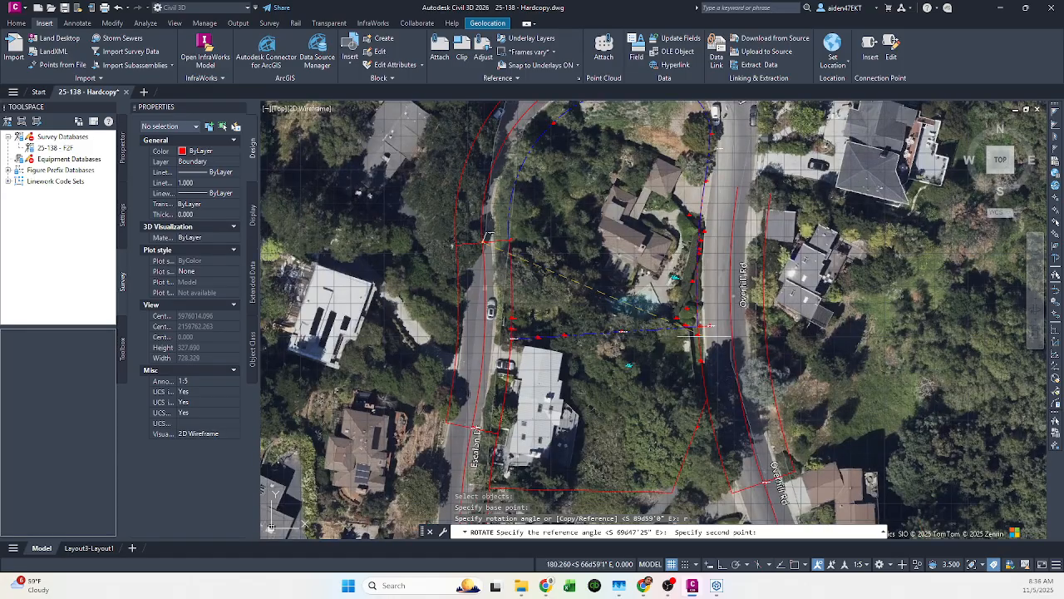
pyautogui.scroll(3, 718, 293)
pyautogui.scroll(5, 718, 292)
pyautogui.click(687, 319)
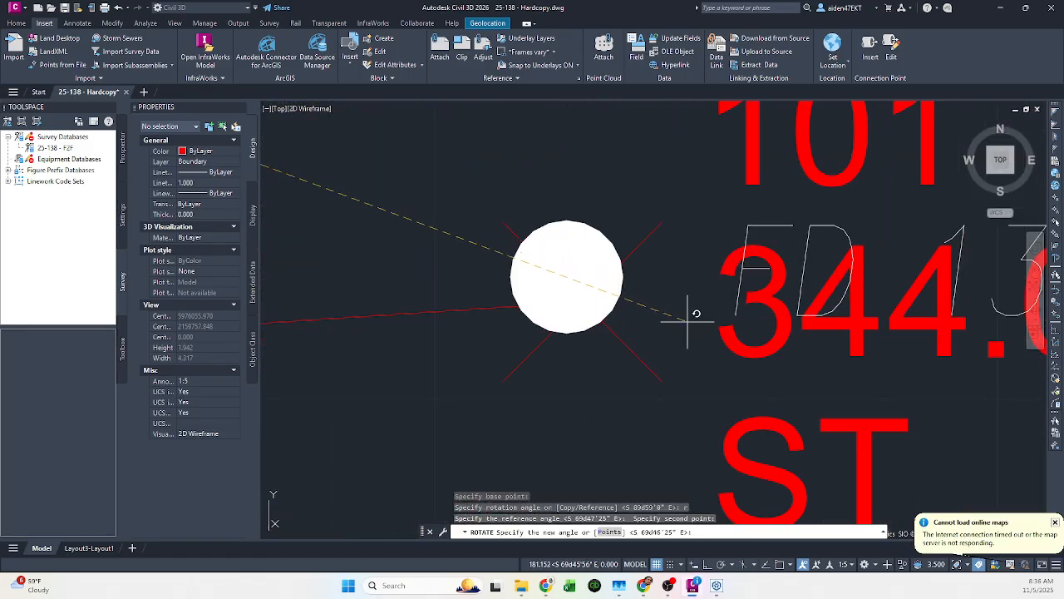
pyautogui.press('Escape')
pyautogui.click(613, 302)
pyautogui.scroll(-5, 613, 302)
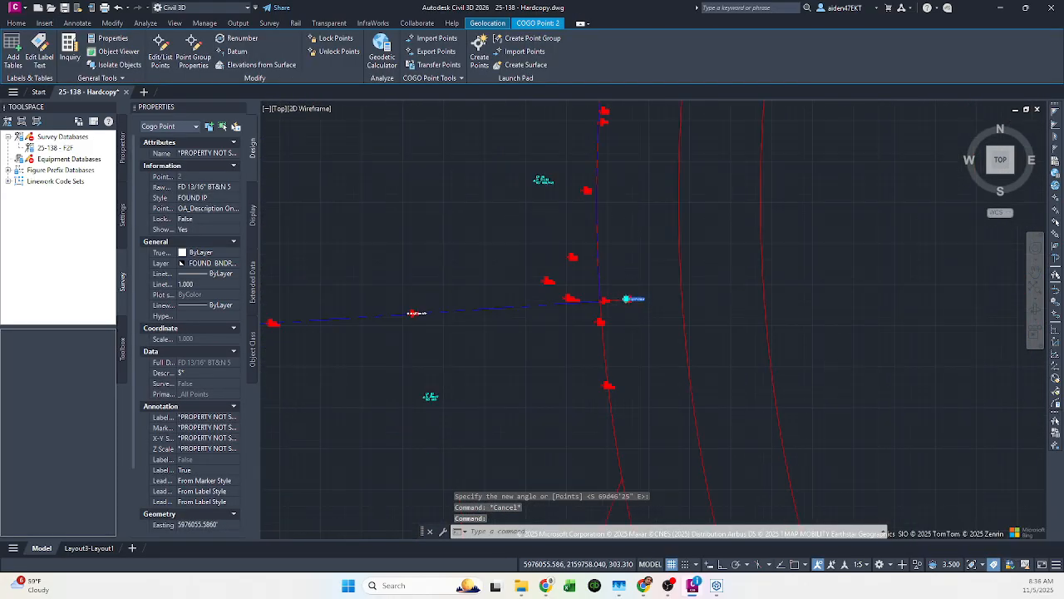
pyautogui.moveTo(607, 306); pyautogui.dragTo(748, 308, button='middle')
pyautogui.press('Escape')
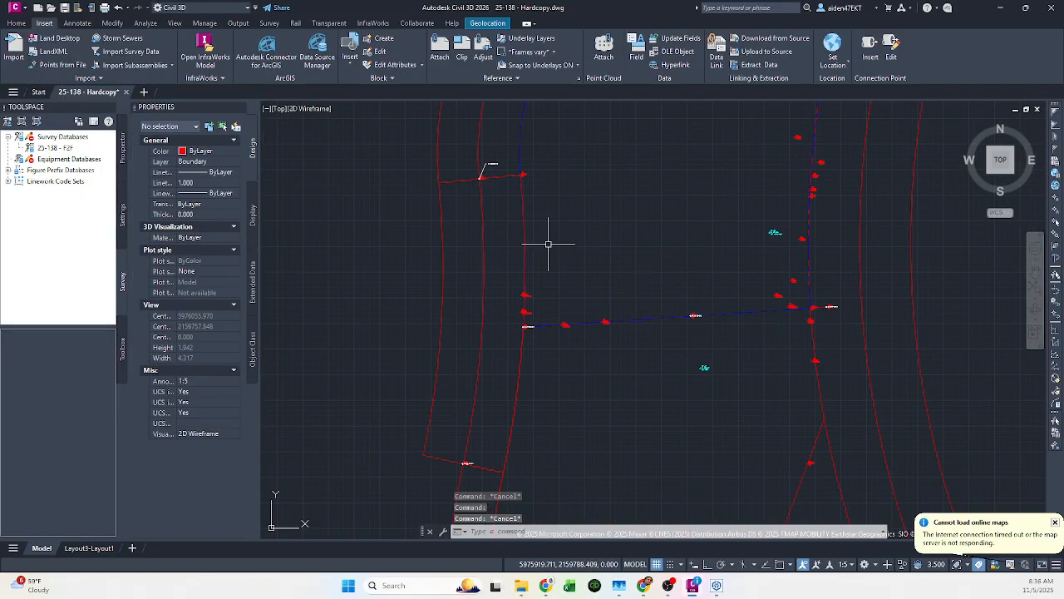
# - Rotate the grouped boundary linework by reference about point 106, nudging point 101 slightly north toward the FD 13/16" BT&N 5 point
pyautogui.click(524, 228)
pyautogui.moveTo(572, 213); pyautogui.dragTo(587, 247, button='middle')
pyautogui.press('Escape')
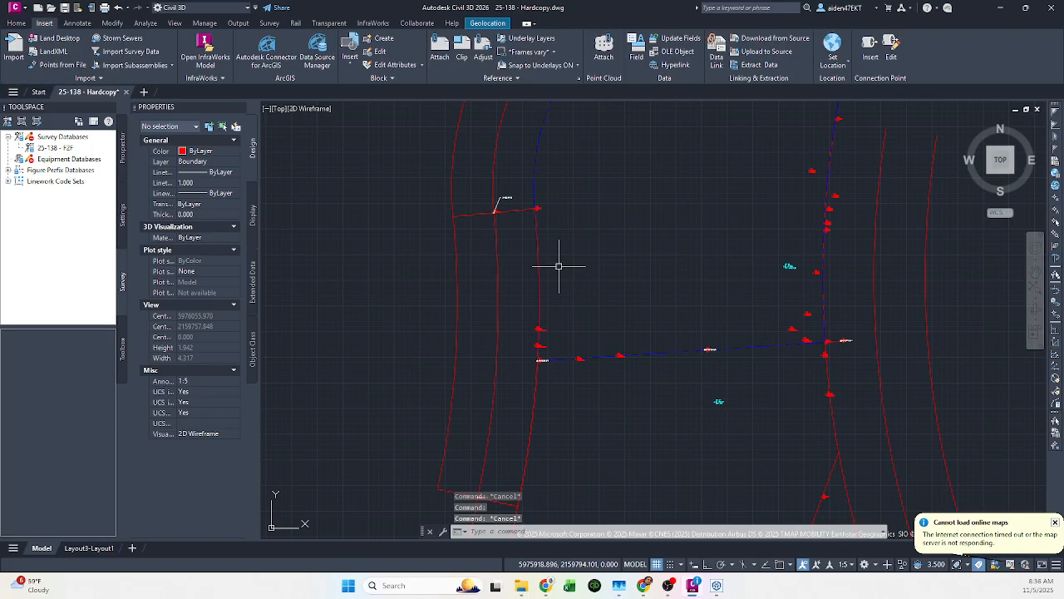
pyautogui.click(540, 255)
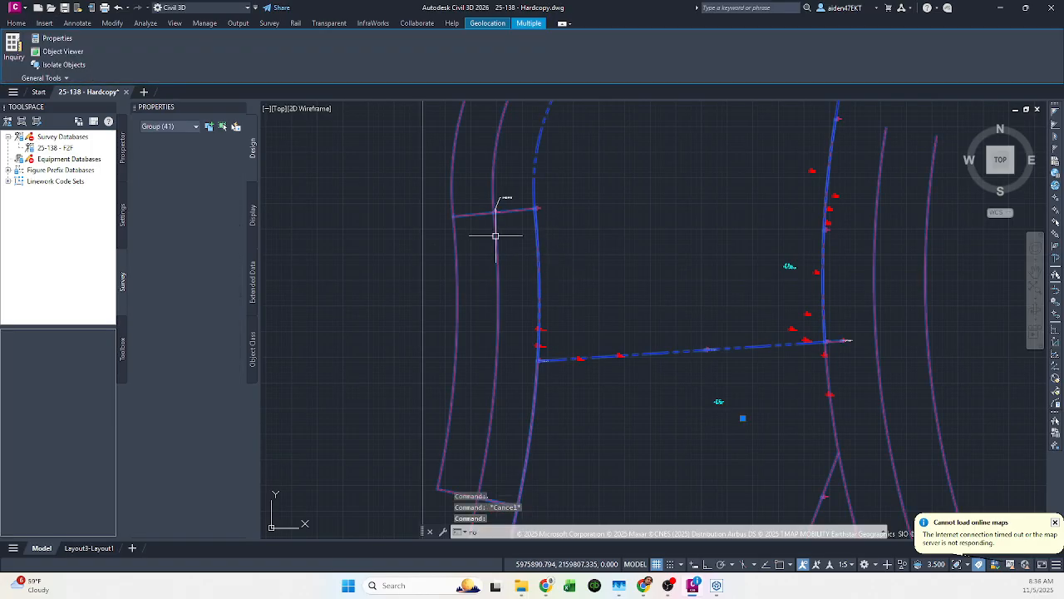
pyautogui.press('Return')
pyautogui.scroll(8, 496, 208)
pyautogui.click(455, 262)
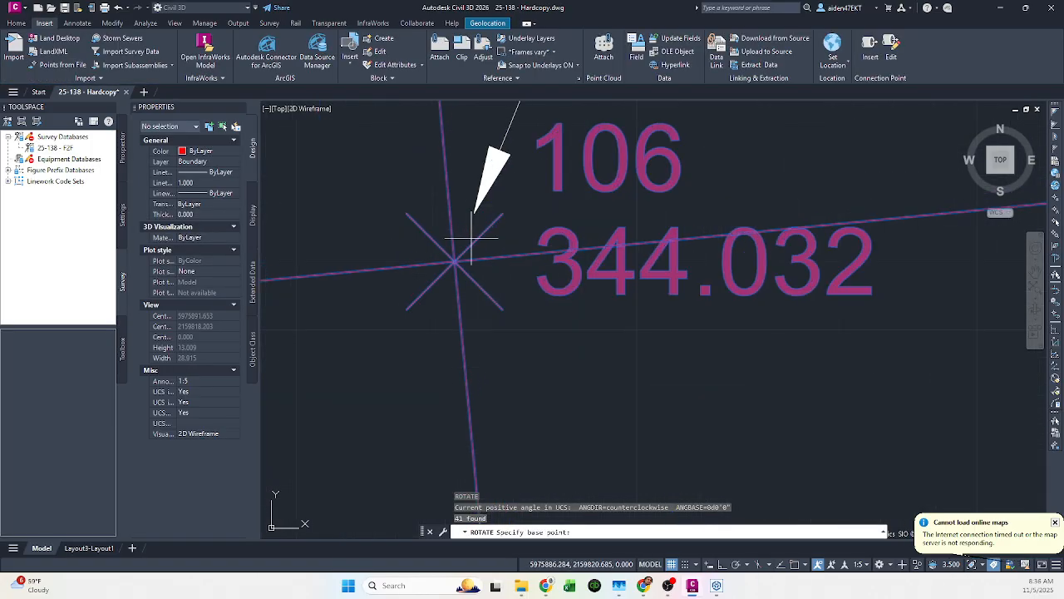
pyautogui.write('r')
pyautogui.press('Return')
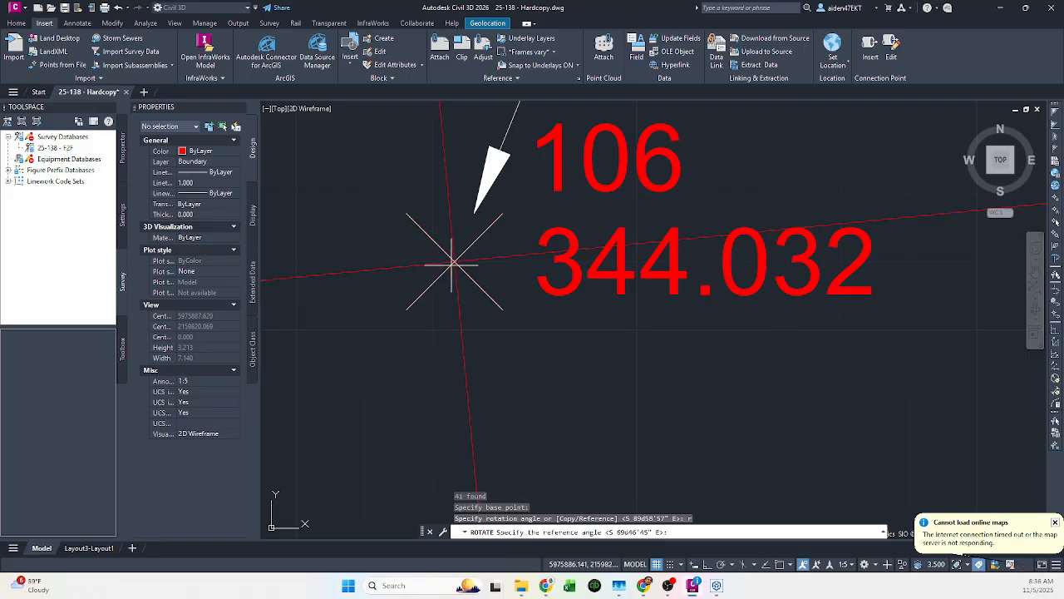
pyautogui.click(455, 261)
pyautogui.scroll(-10, 455, 261)
pyautogui.moveTo(812, 420); pyautogui.dragTo(583, 269, button='middle')
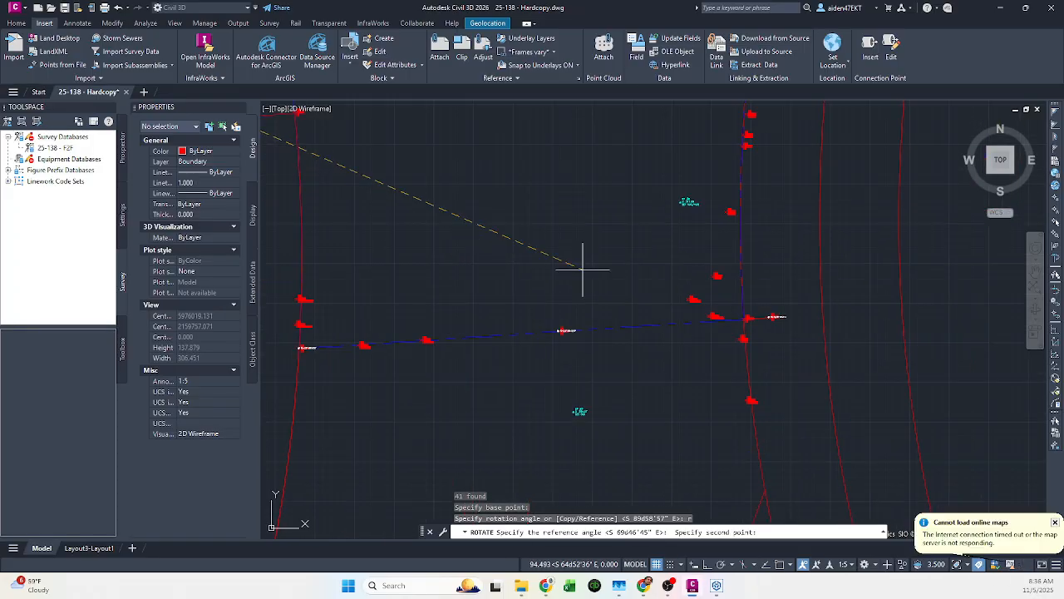
pyautogui.scroll(4, 790, 316)
pyautogui.scroll(10, 720, 333)
pyautogui.click(615, 293)
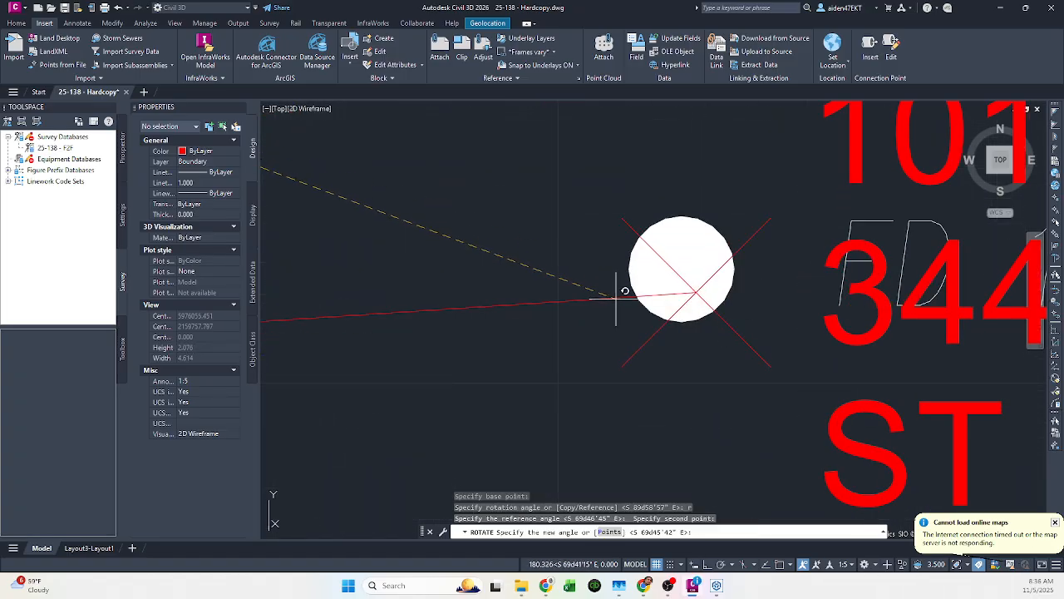
pyautogui.press('Escape')
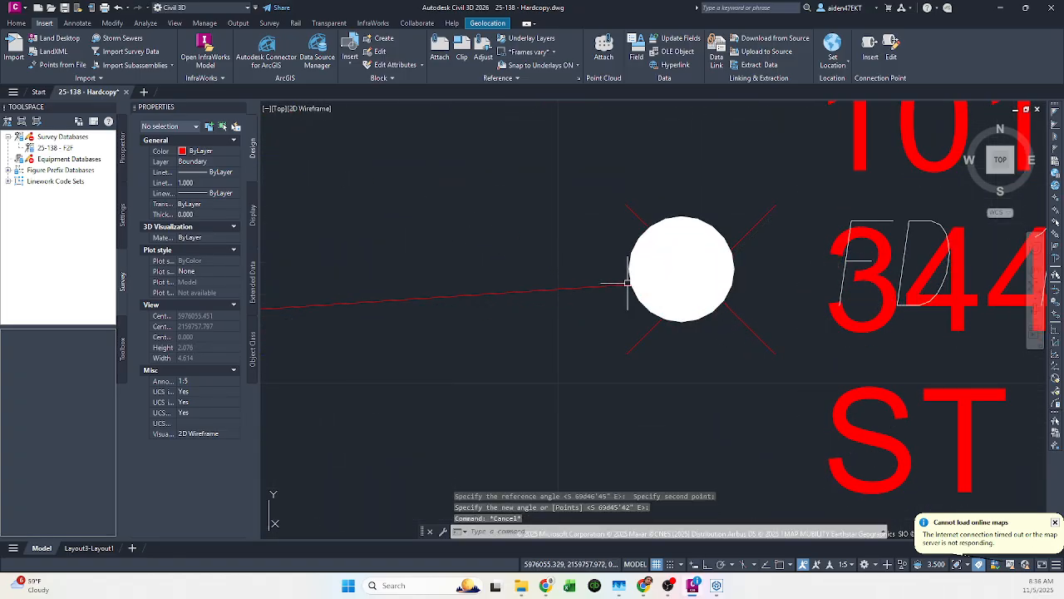
# - Recheck the distance and course from the rotated point 101 to the FD 13/16" BT&N 5 point with CGLIST
pyautogui.press('Return')
pyautogui.click(612, 280)
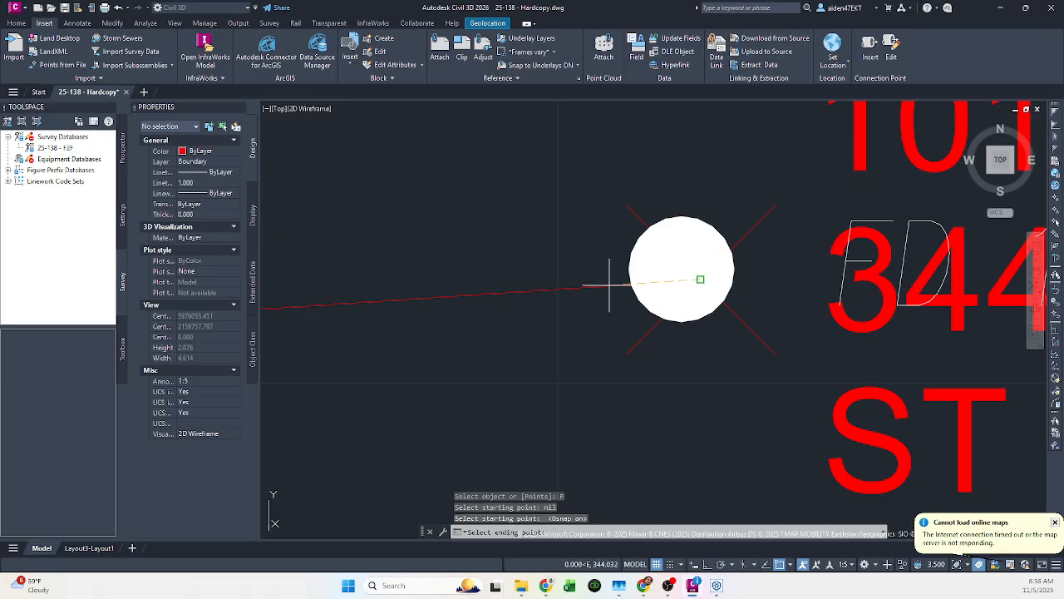
pyautogui.click(612, 264)
pyautogui.press('Escape')
# - Measure the perpendicular offset from the FD 1/2" RBR W/YP monument at point 108 to the blue boundary line with CGLIST
pyautogui.scroll(-10, 610, 255)
pyautogui.scroll(8, 532, 289)
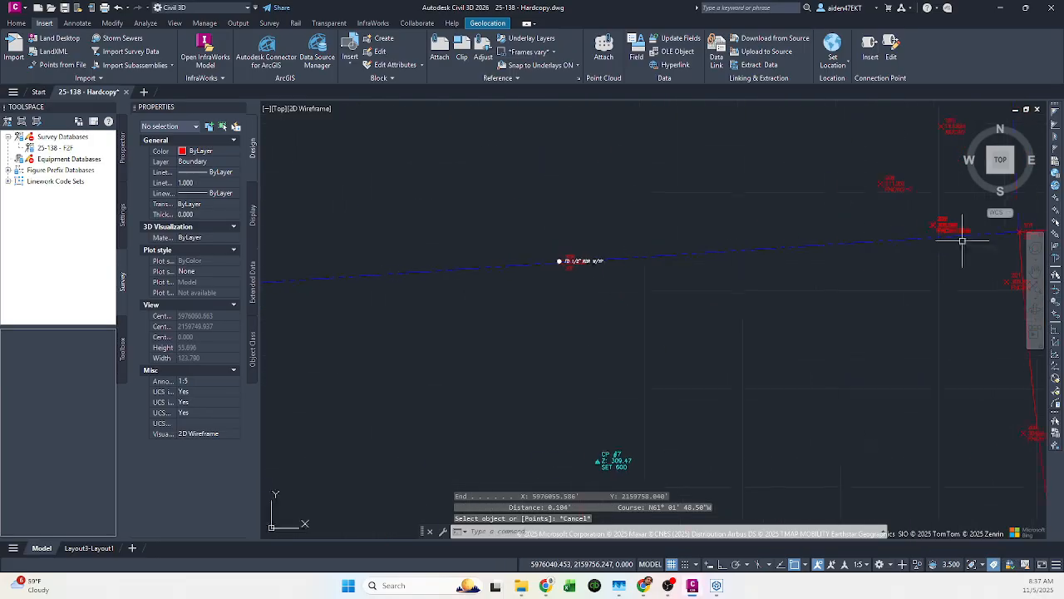
pyautogui.press('Return')
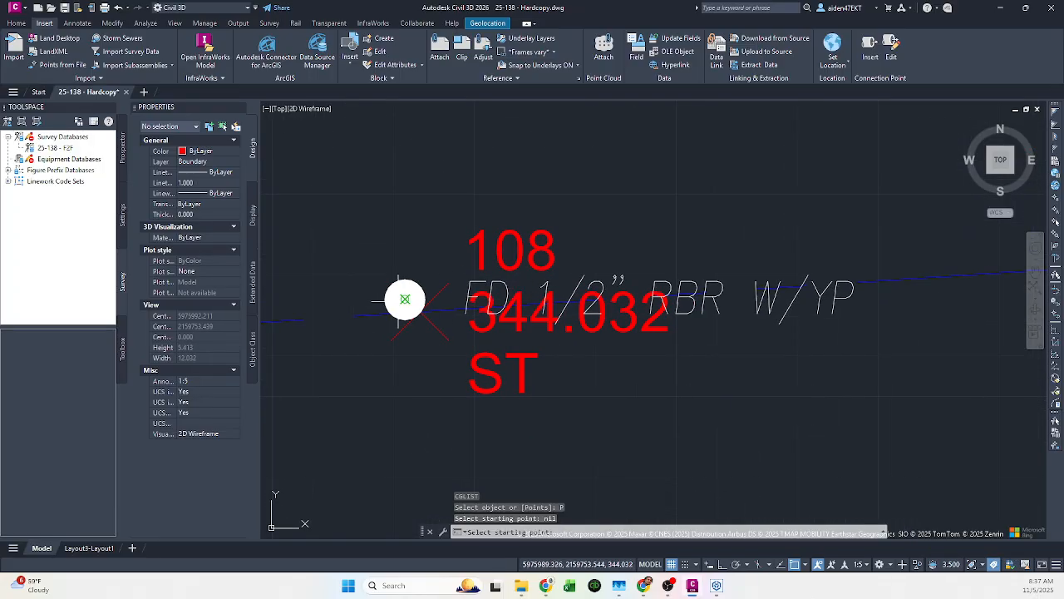
pyautogui.click(405, 299)
pyautogui.keyDown('shift'); pyautogui.rightClick(405, 300); pyautogui.keyUp('shift')
pyautogui.click(436, 491)
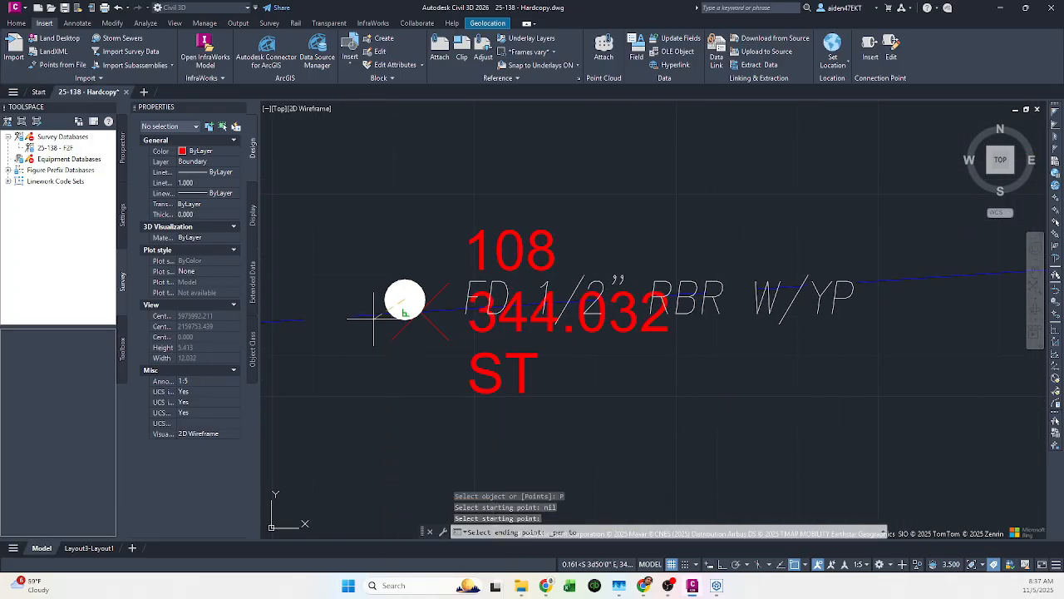
pyautogui.click(377, 324)
# - Measure the distance and course from the FD 1/2" RBR DEST monument to point 100
pyautogui.moveTo(378, 323); pyautogui.dragTo(654, 274, button='middle')
pyautogui.scroll(-5, 654, 273)
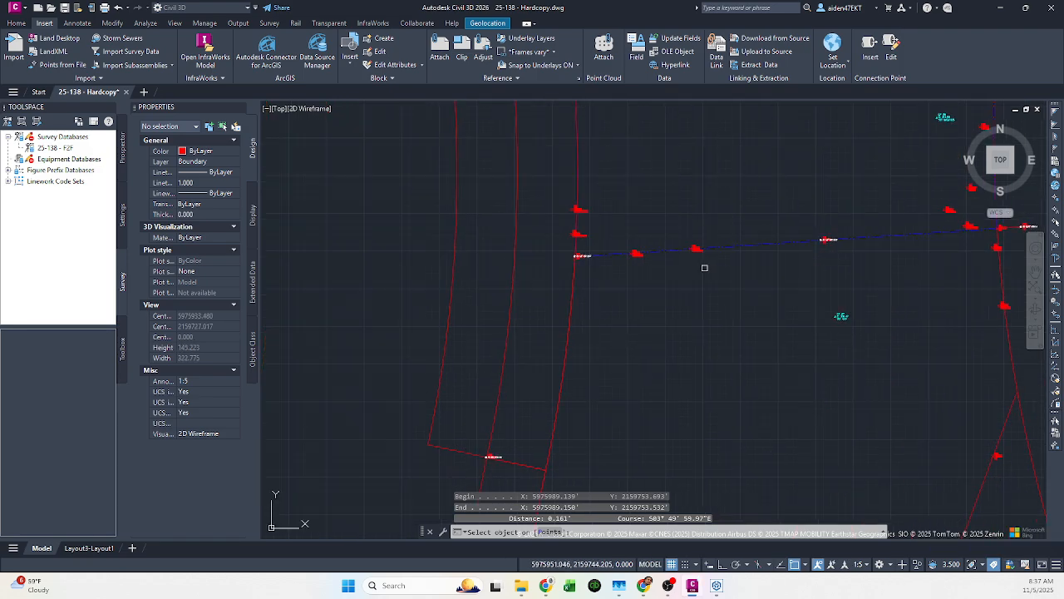
pyautogui.scroll(3, 557, 247)
pyautogui.scroll(5, 557, 247)
pyautogui.press('Escape')
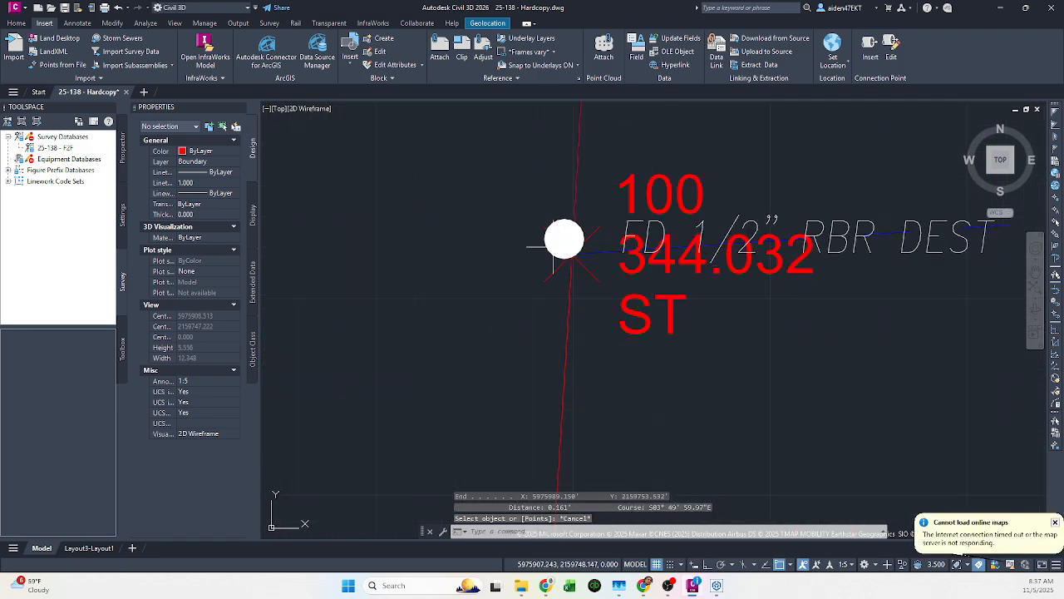
pyautogui.press('Return')
pyautogui.write('p')
pyautogui.press('Return')
pyautogui.click(563, 238)
pyautogui.click(595, 252)
pyautogui.press('Escape')
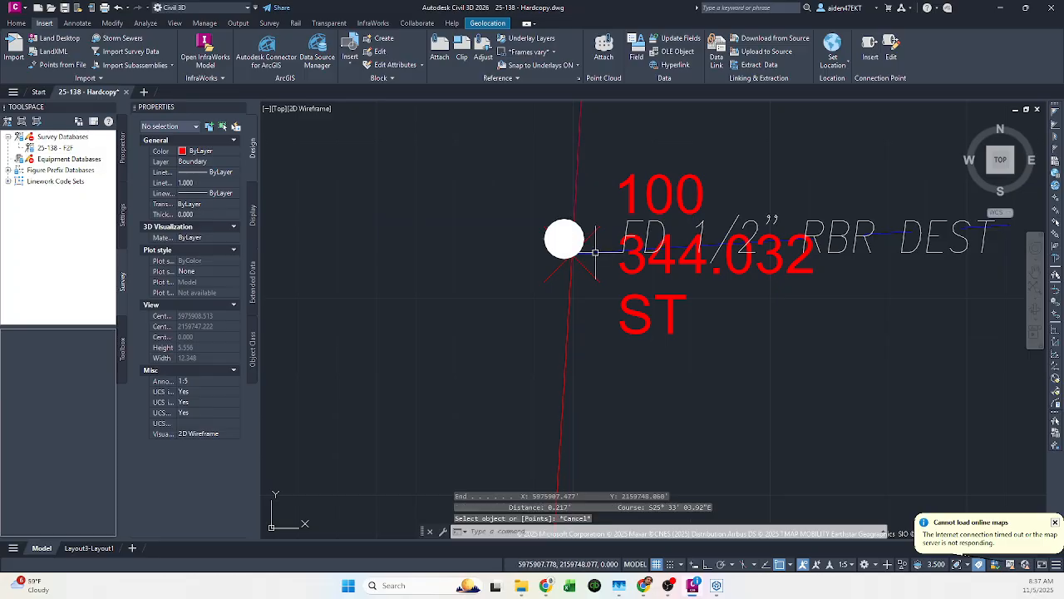
# - Move the grouped boundary linework freehand about 0.08' north-northeast, judging the shift at point 106
pyautogui.press('m')
pyautogui.press('Return')
pyautogui.click(595, 252)
pyautogui.scroll(-6, 600, 250)
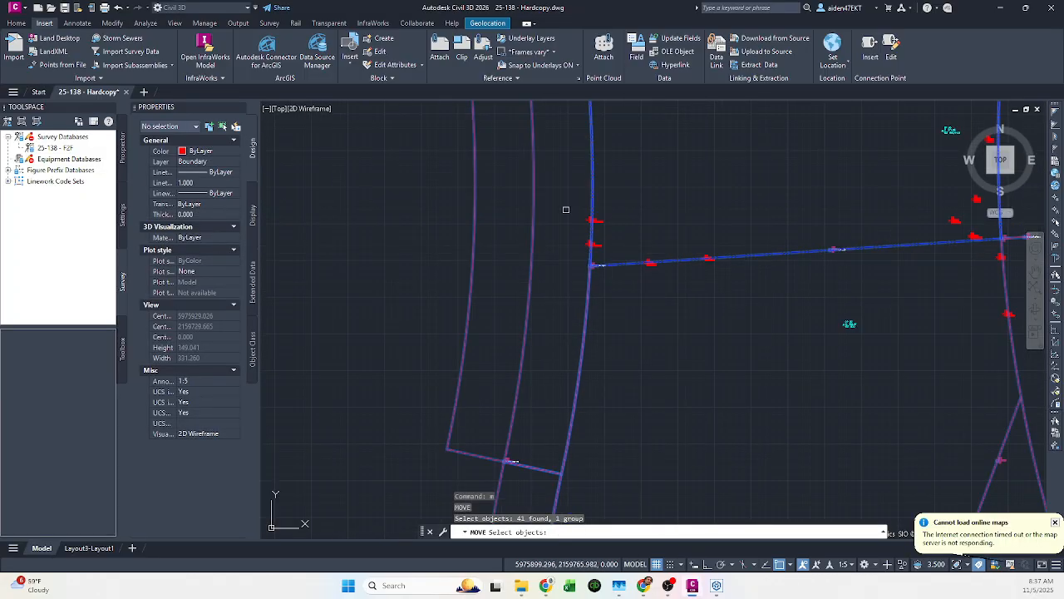
pyautogui.scroll(10, 606, 393)
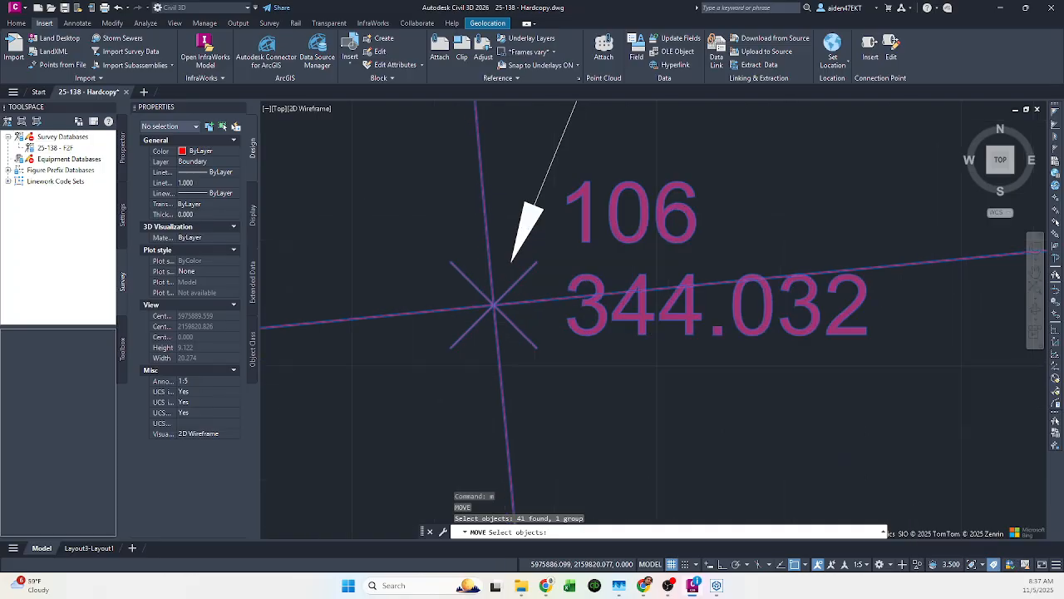
pyautogui.press('Return')
pyautogui.click(683, 367)
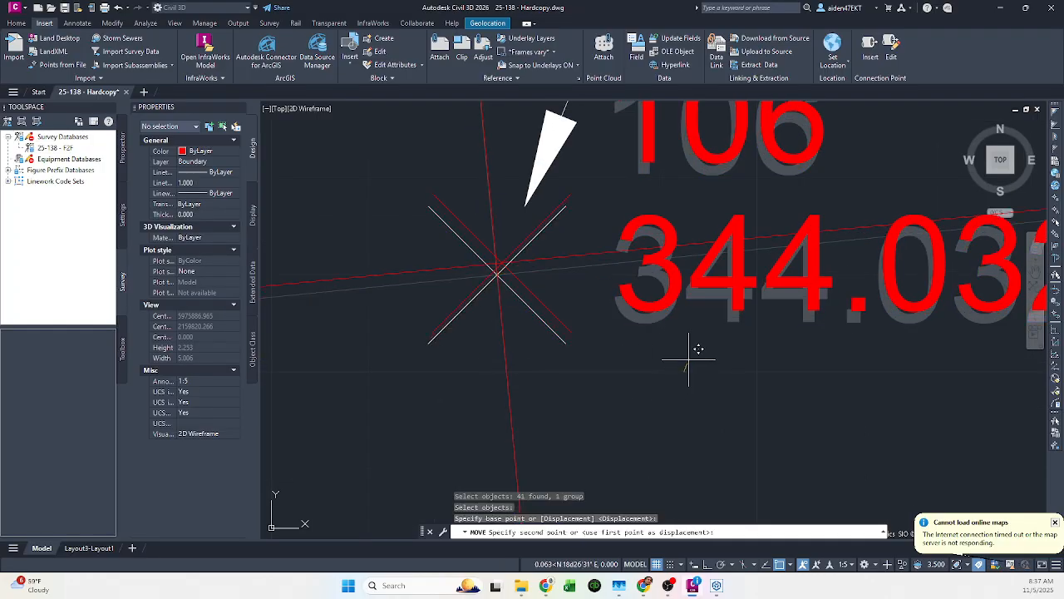
pyautogui.press('Escape')
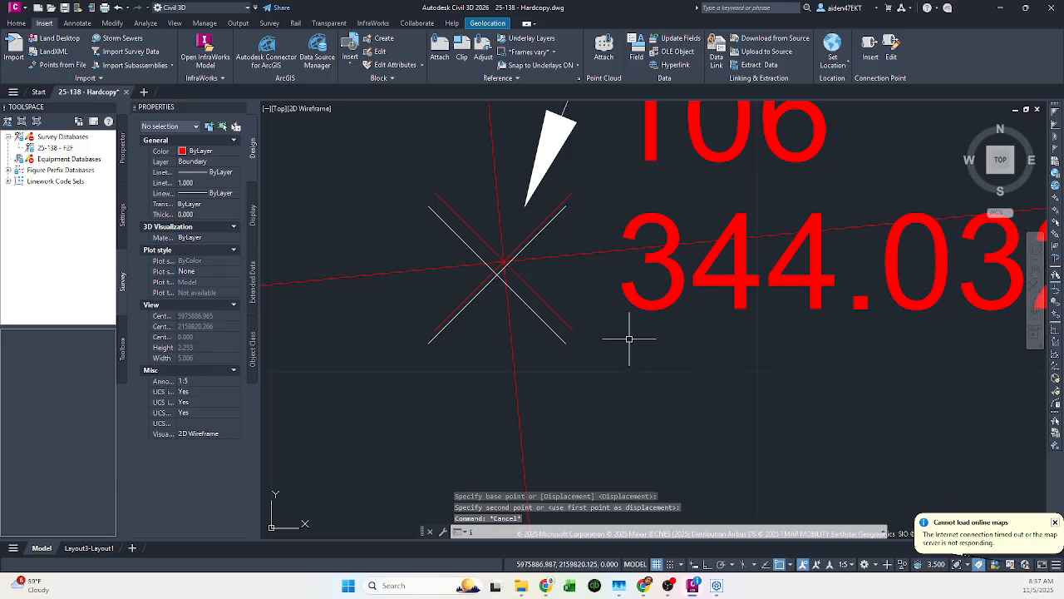
# - Measure the distance and course from point 106 to the FD WELL MON PIN point beside it
pyautogui.write('i')
pyautogui.press('Return')
pyautogui.click(508, 261)
pyautogui.click(502, 274)
pyautogui.press('Escape')
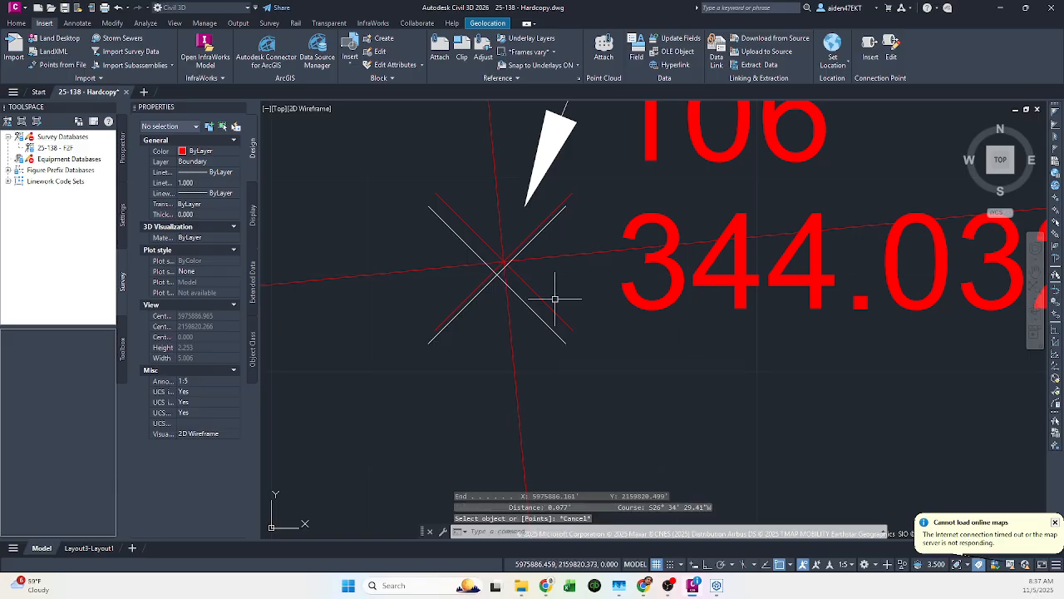
# - Measure the distance and course from the FD WELL MON PIN monument to point 105
pyautogui.scroll(-8, 555, 298)
pyautogui.scroll(6, 561, 190)
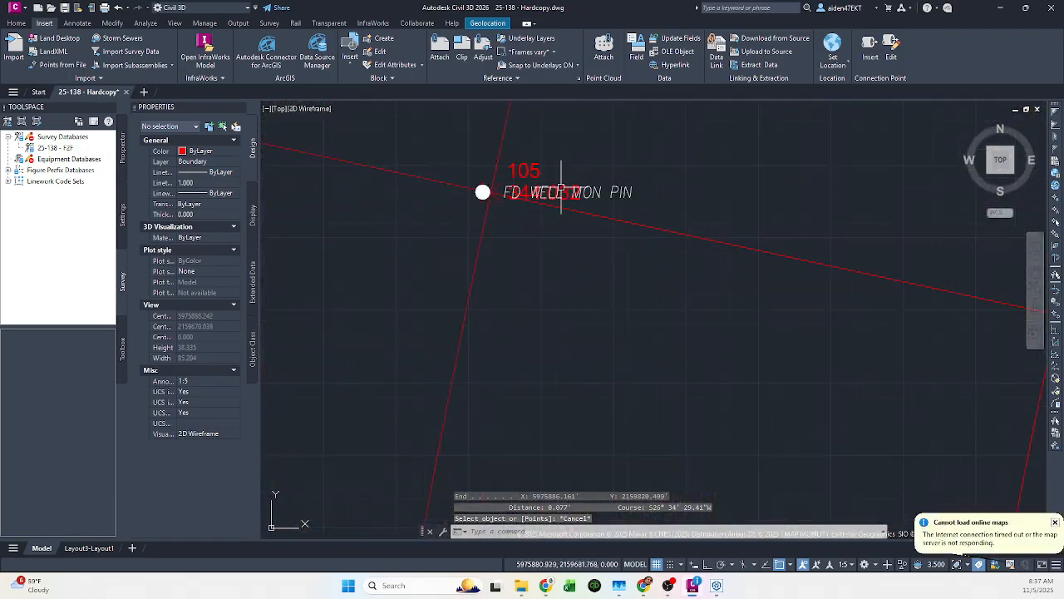
pyautogui.scroll(5, 488, 193)
pyautogui.press('Escape')
pyautogui.write('i')
pyautogui.press('Return')
pyautogui.click(466, 189)
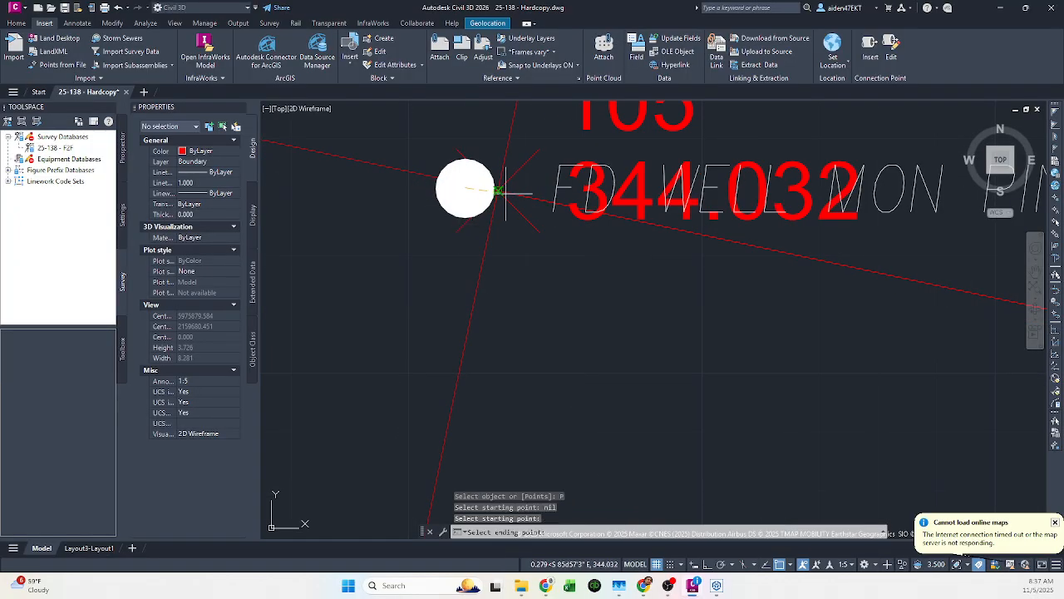
pyautogui.click(503, 193)
pyautogui.press('Escape')
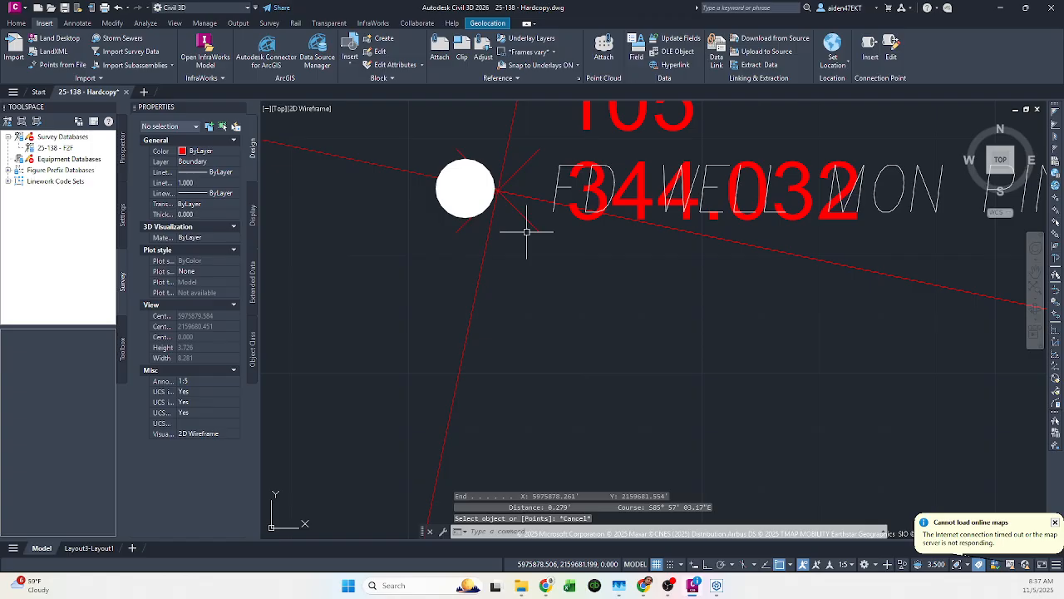
# - Move the grouped boundary linework about 0.11' west with object snap off, bringing point 105 closer to its FD WELL MON PIN
pyautogui.write('m')
pyautogui.press('Return')
pyautogui.click(527, 198)
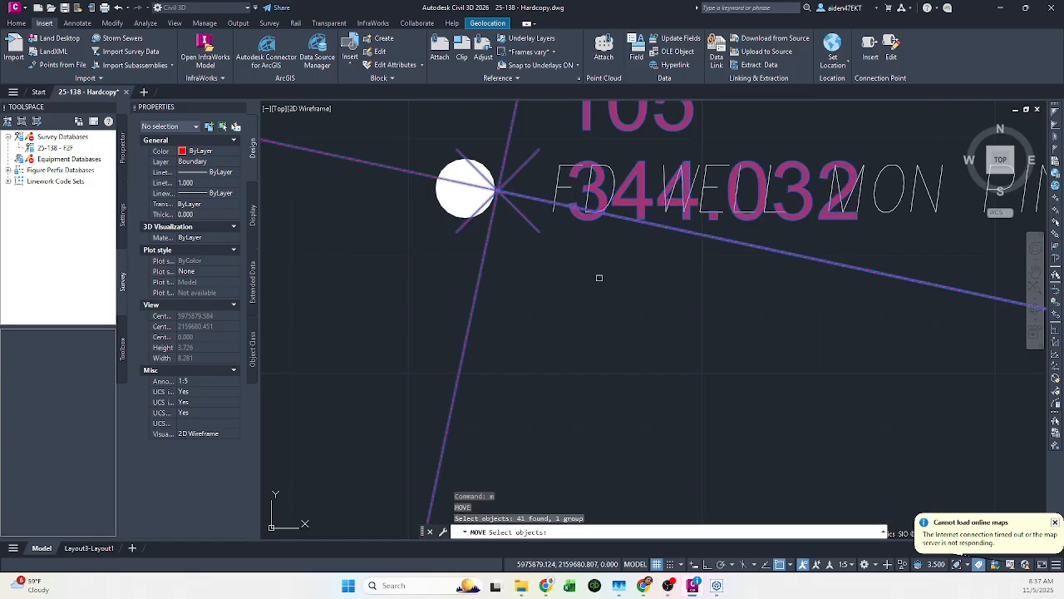
pyautogui.press('Return')
pyautogui.click(740, 300)
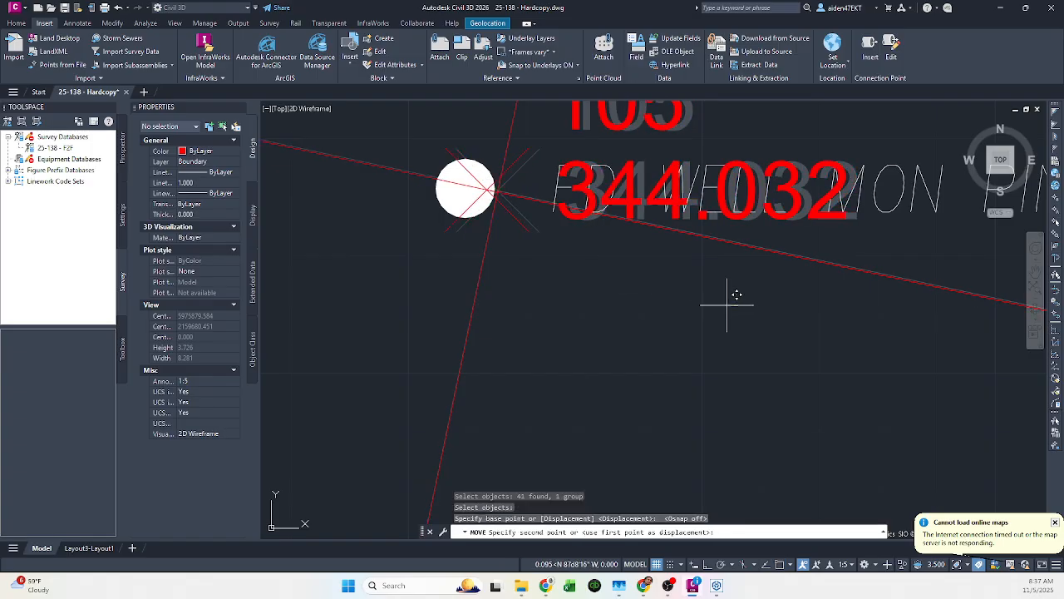
pyautogui.press('Escape')
# - Turn object snap back on and remeasure the offset from the FD WELL MON PIN to point 105 with CGLIST
pyautogui.write('cg')
pyautogui.press('Return')
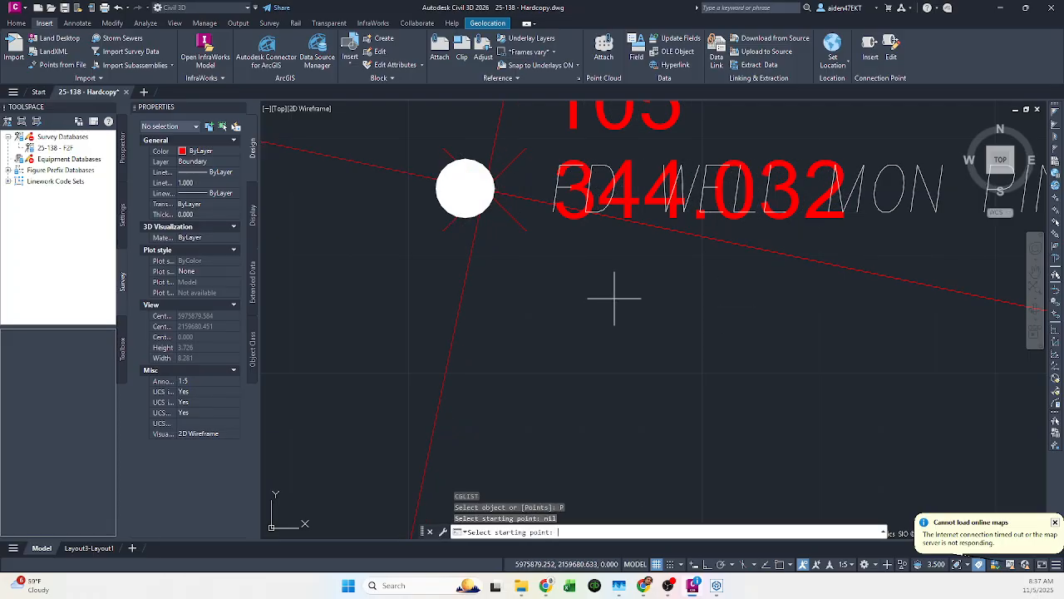
pyautogui.press('F3')
pyautogui.click(465, 188)
pyautogui.click(502, 192)
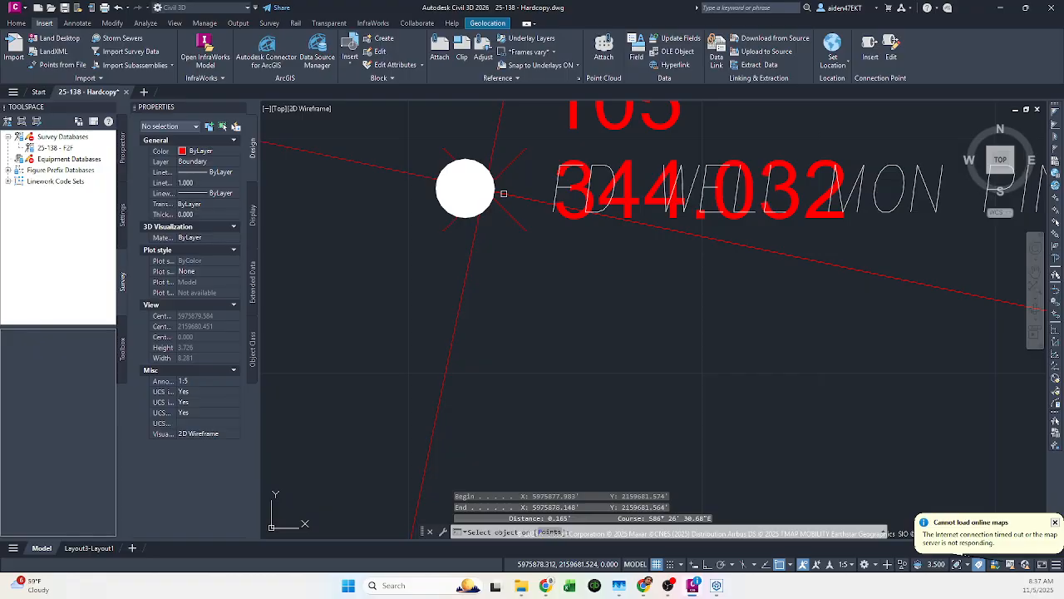
pyautogui.press('Escape')
# - Remeasure the offset from the FD WELL MON PIN point to point 106 with CGLIST
pyautogui.scroll(-12, 503, 193)
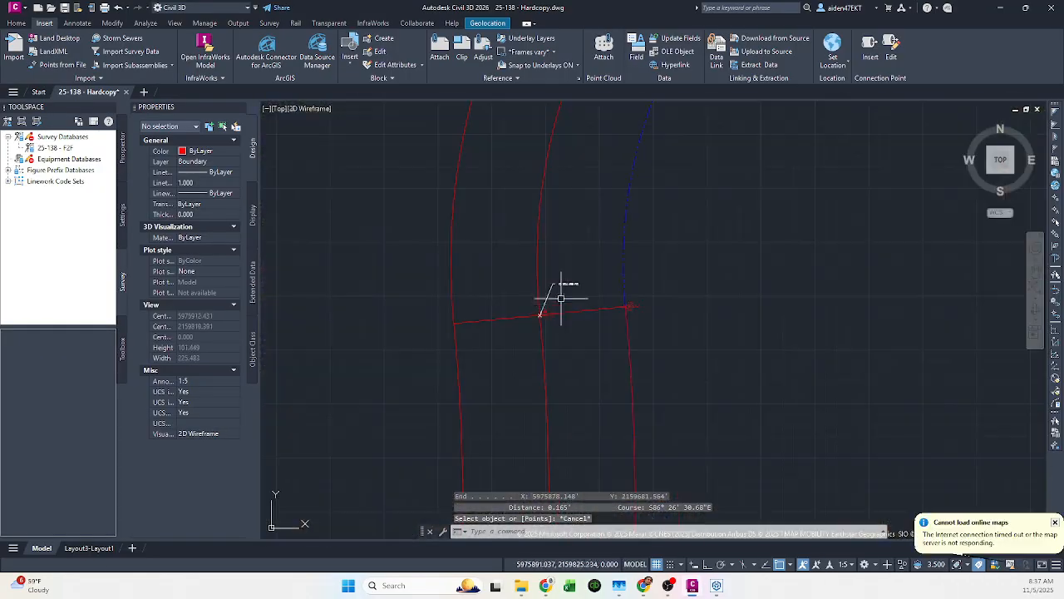
pyautogui.scroll(6, 559, 310)
pyautogui.scroll(8, 482, 335)
pyautogui.press('Escape')
pyautogui.write('cg')
pyautogui.press('Return')
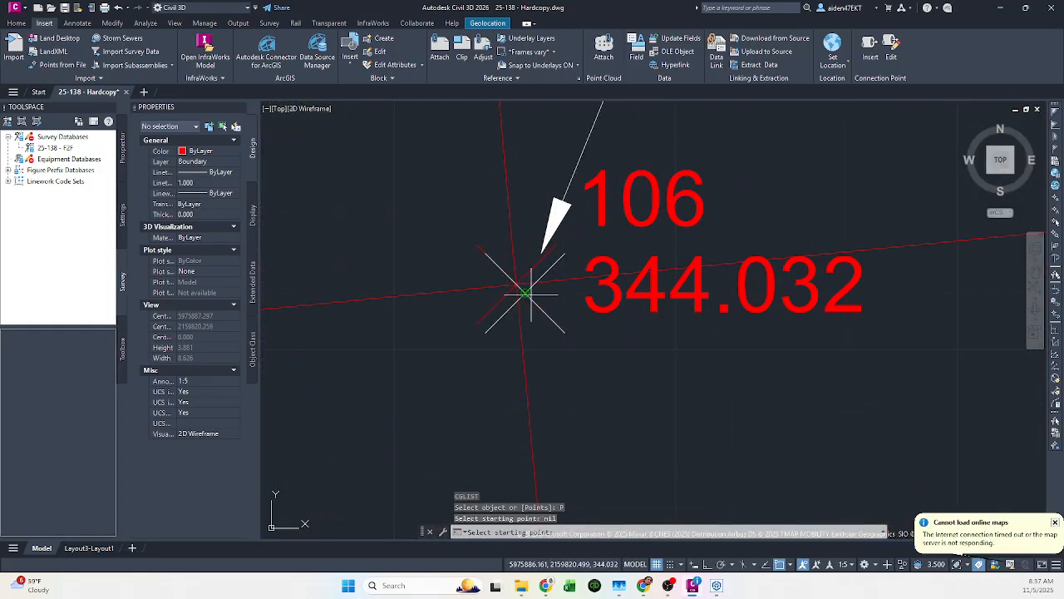
pyautogui.click(527, 287)
pyautogui.click(516, 285)
pyautogui.press('Escape')
# - Measure the distance and course between the FD 13/16" BT&N 5 monument and point 101
pyautogui.scroll(-10, 518, 280)
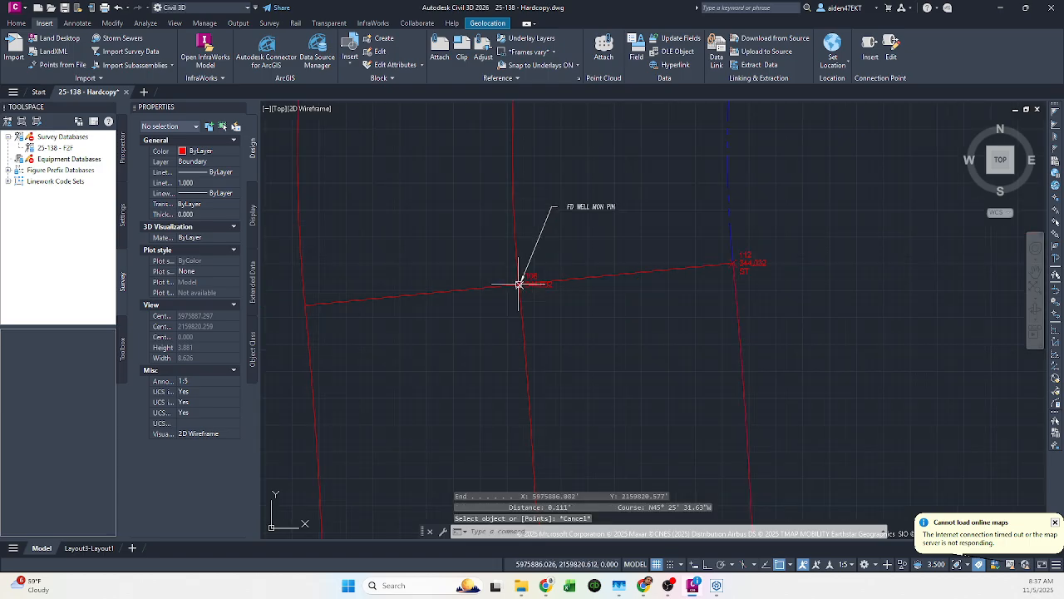
pyautogui.scroll(12, 687, 294)
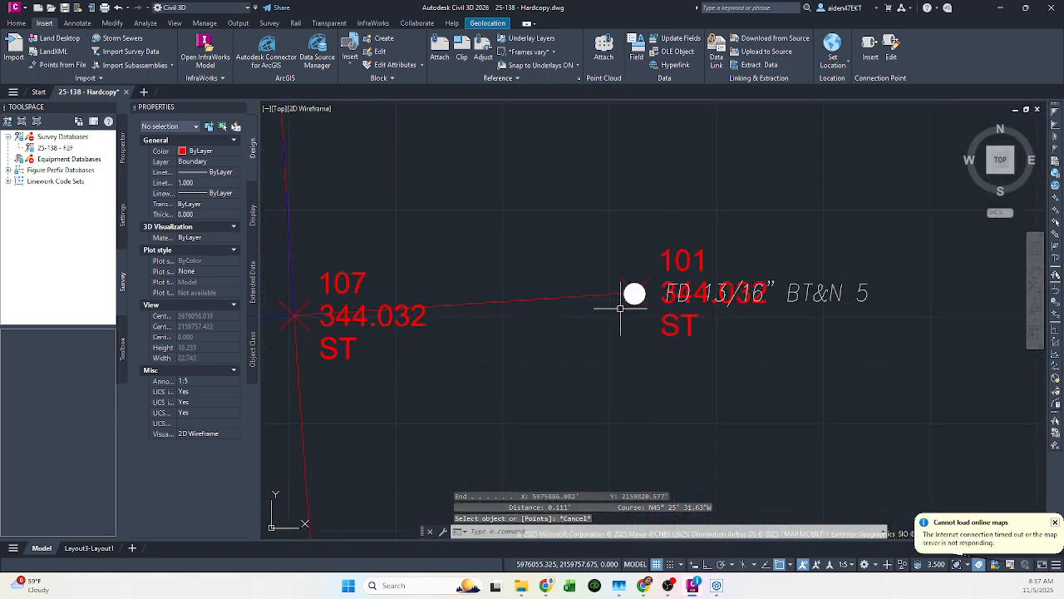
pyautogui.press('Return')
pyautogui.click(657, 294)
pyautogui.click(657, 293)
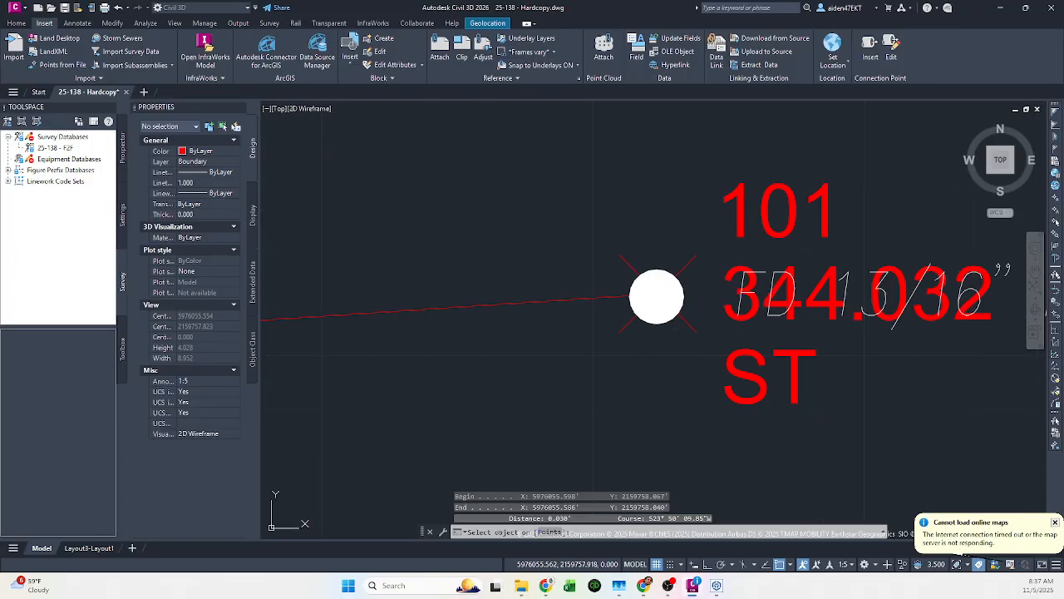
# - Remeasure the perpendicular offset from the FD 1/2" RBR W/YP monument to the blue boundary line
pyautogui.scroll(-5, 656, 293)
pyautogui.scroll(6, 812, 276)
pyautogui.scroll(4, 546, 317)
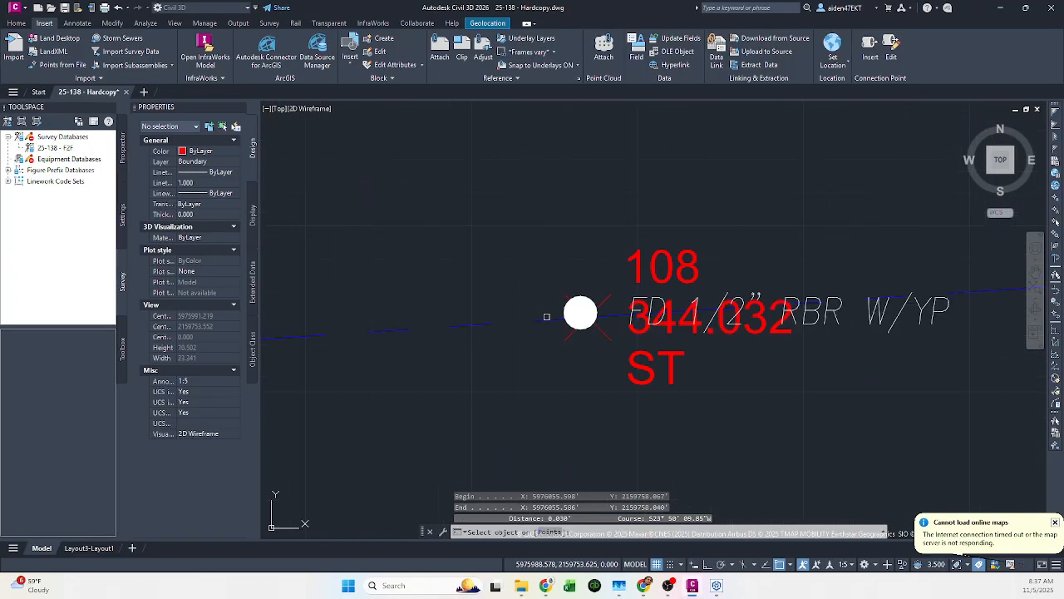
pyautogui.press('Escape')
pyautogui.press('Return')
pyautogui.scroll(4, 563, 308)
pyautogui.click(565, 308)
pyautogui.keyDown('shift'); pyautogui.rightClick(573, 325); pyautogui.keyUp('shift')
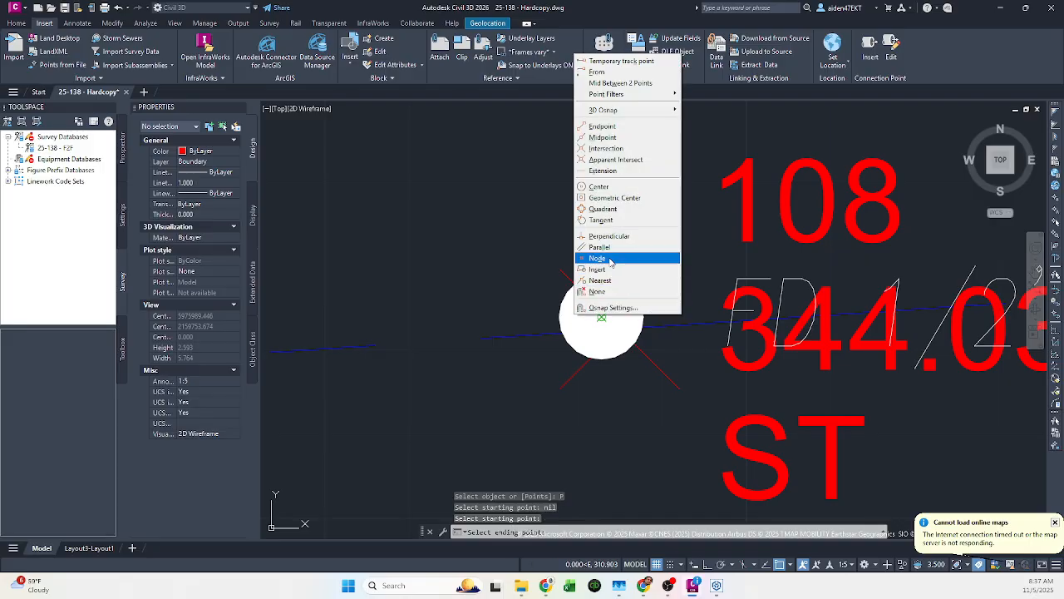
pyautogui.click(615, 243)
pyautogui.click(551, 332)
pyautogui.press('Escape')
# - Measure the direct distance and course from the FD 1/2" RBR W/YP monument to point 108
pyautogui.rightClick(543, 307)
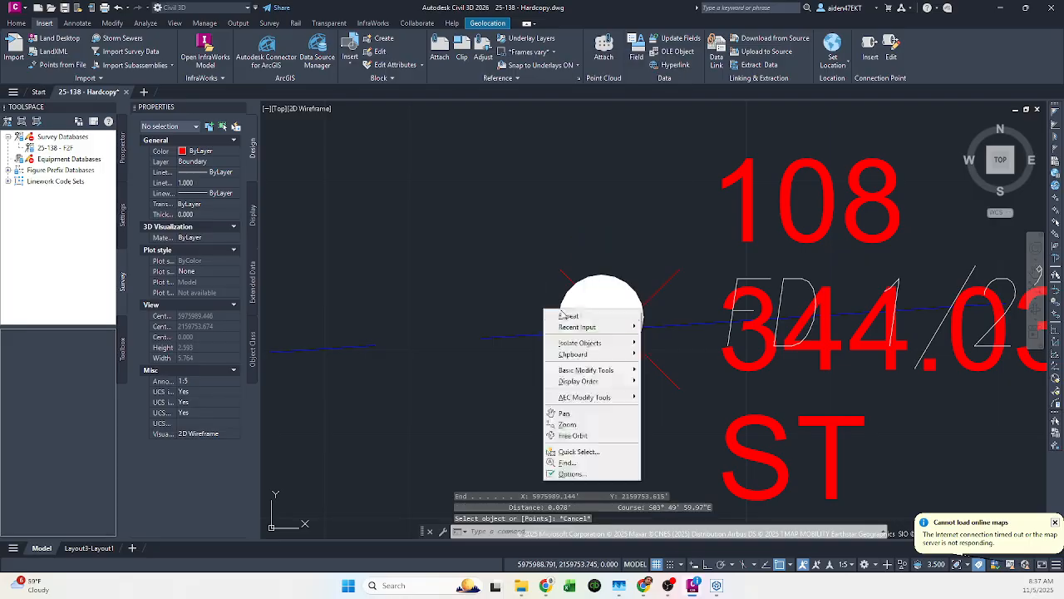
pyautogui.click(572, 316)
pyautogui.click(591, 319)
pyautogui.click(645, 340)
pyautogui.press('Escape')
# - Measure the distance and course between the FD WELL MON PIN monument and point 103 in both directions
pyautogui.scroll(-8, 640, 336)
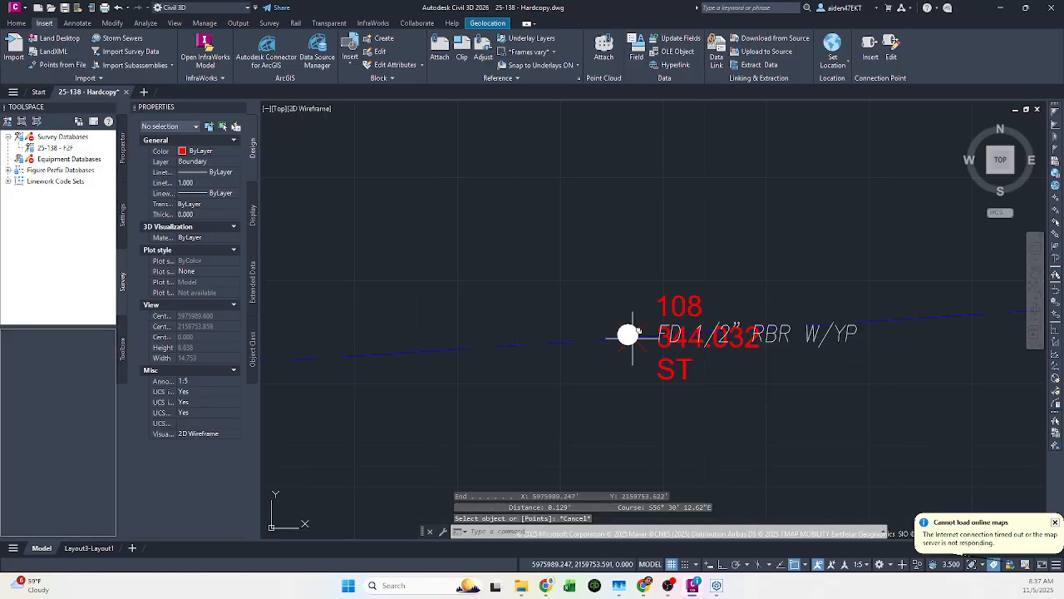
pyautogui.scroll(15, 701, 318)
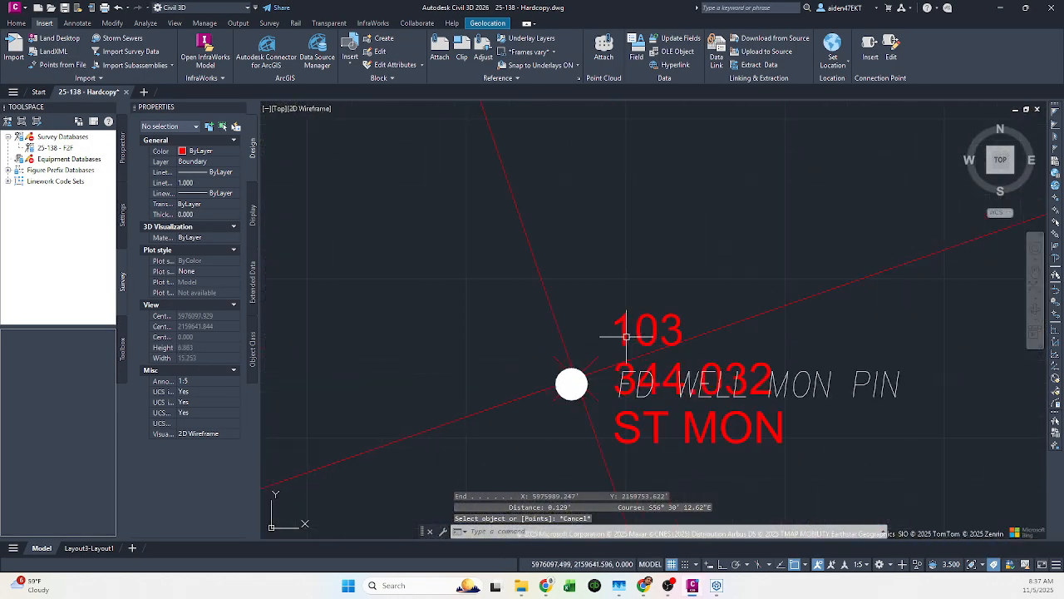
pyautogui.click(540, 379)
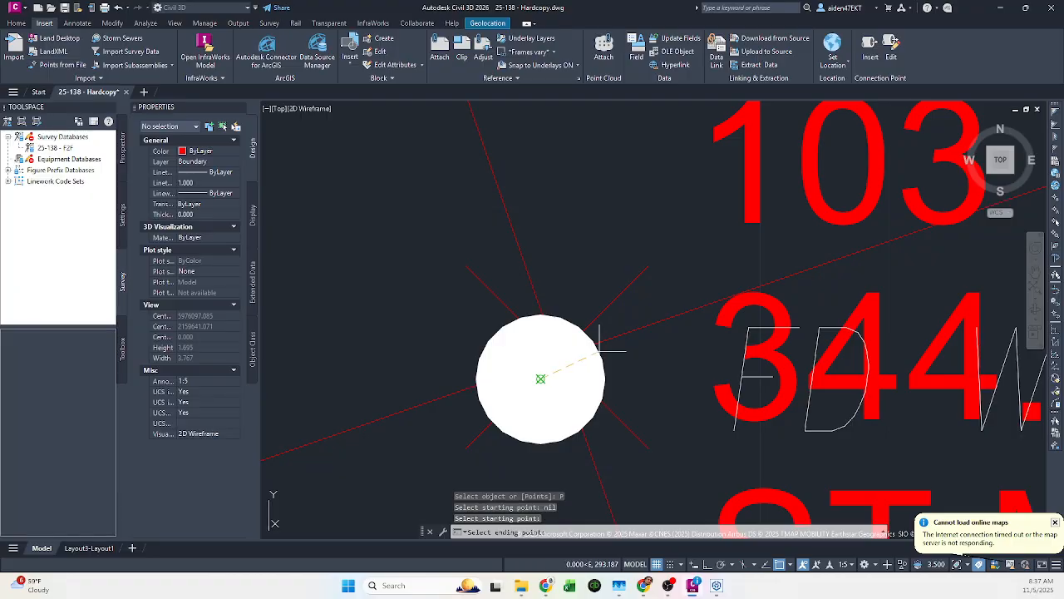
pyautogui.click(557, 356)
pyautogui.press('Escape')
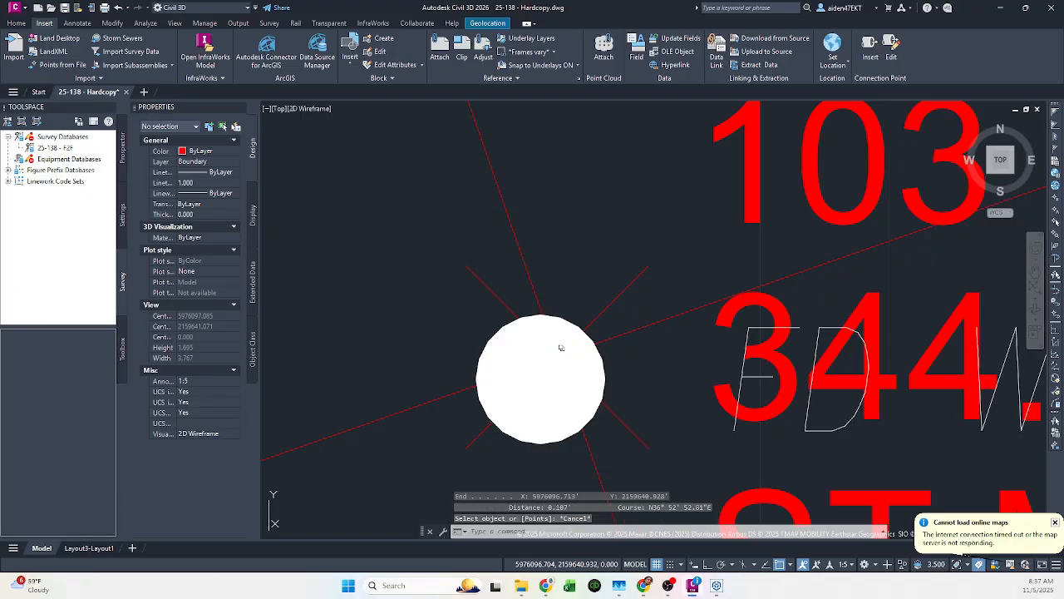
pyautogui.scroll(-5, 557, 356)
pyautogui.scroll(5, 532, 341)
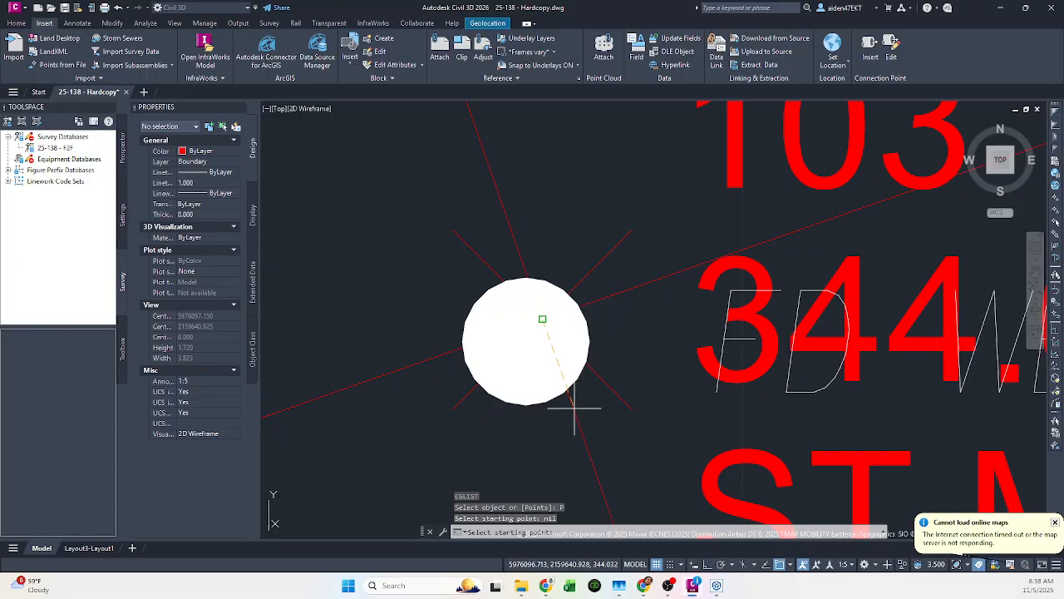
# - Measure the offset between point 100 and the FD 1/2" RBR DEST monument
pyautogui.scroll(-5, 523, 340)
pyautogui.moveTo(486, 249); pyautogui.dragTo(672, 408, button='middle')
pyautogui.scroll(8, 660, 250)
pyautogui.scroll(-6, 660, 252)
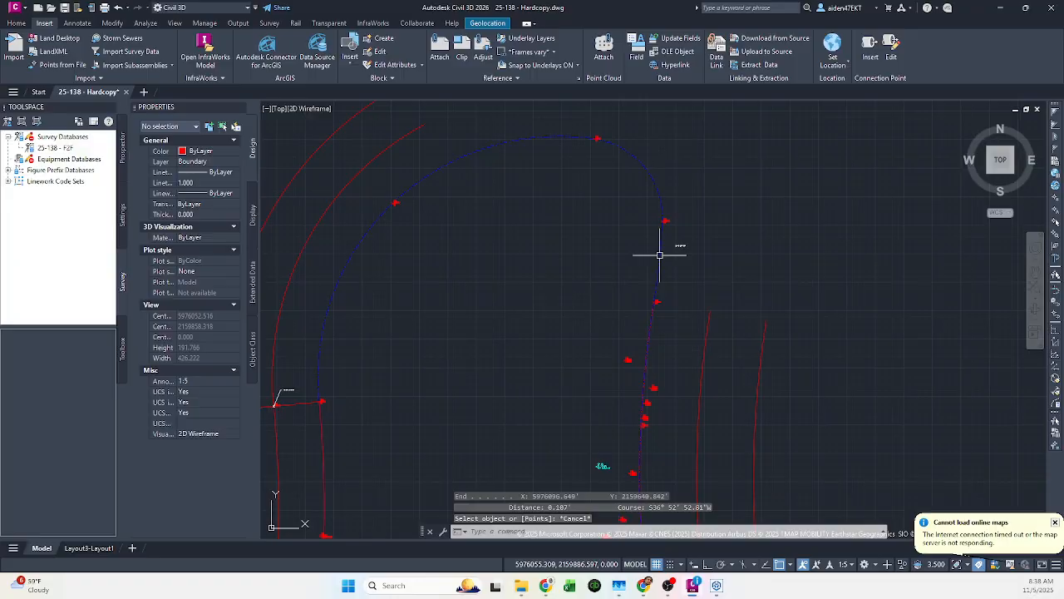
pyautogui.moveTo(581, 349); pyautogui.dragTo(805, 169, button='middle')
pyautogui.scroll(8, 559, 367)
pyautogui.moveTo(470, 469); pyautogui.dragTo(549, 311, button='middle')
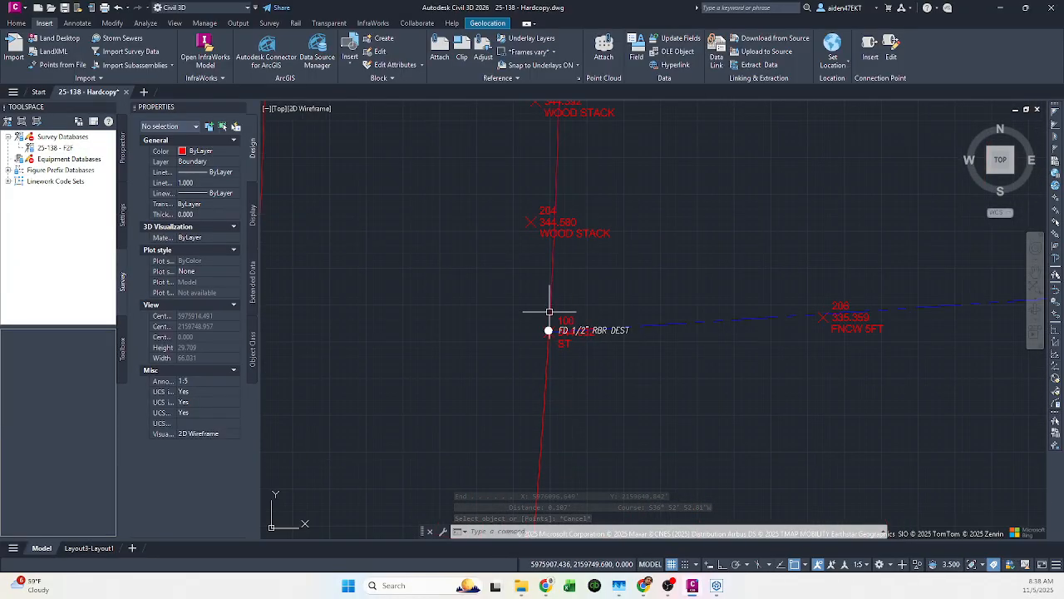
pyautogui.scroll(8, 548, 338)
pyautogui.press('Escape')
pyautogui.write('inv')
pyautogui.press('space')
pyautogui.click(587, 290)
pyautogui.click(588, 289)
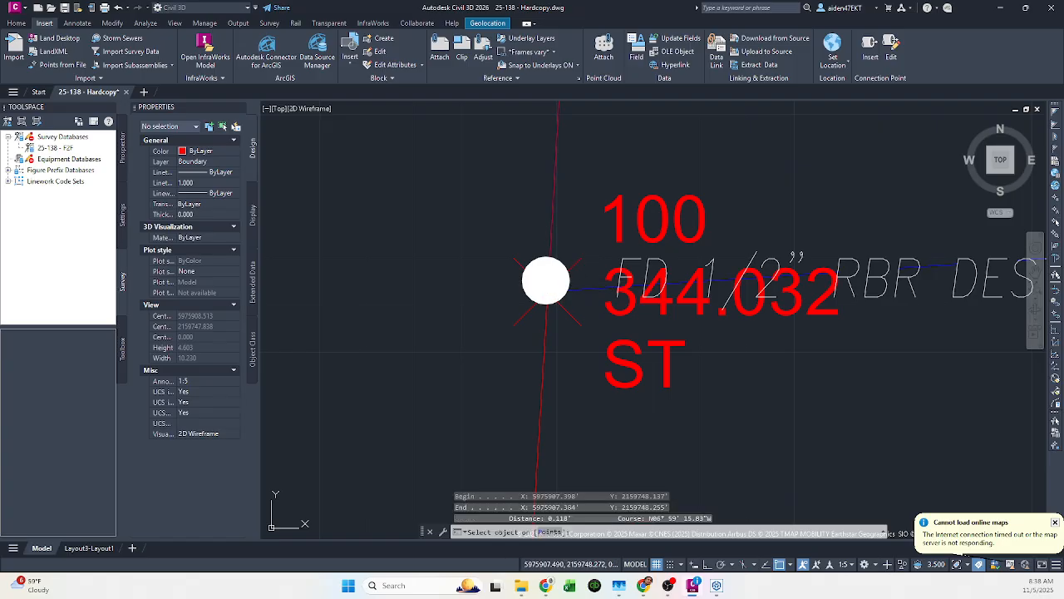
pyautogui.press('Escape')
# - Measure the offset between point 105 and the FD WELL MON PIN monument
pyautogui.scroll(-10, 569, 277)
pyautogui.moveTo(478, 448); pyautogui.dragTo(622, 287, button='middle')
pyautogui.scroll(10, 607, 371)
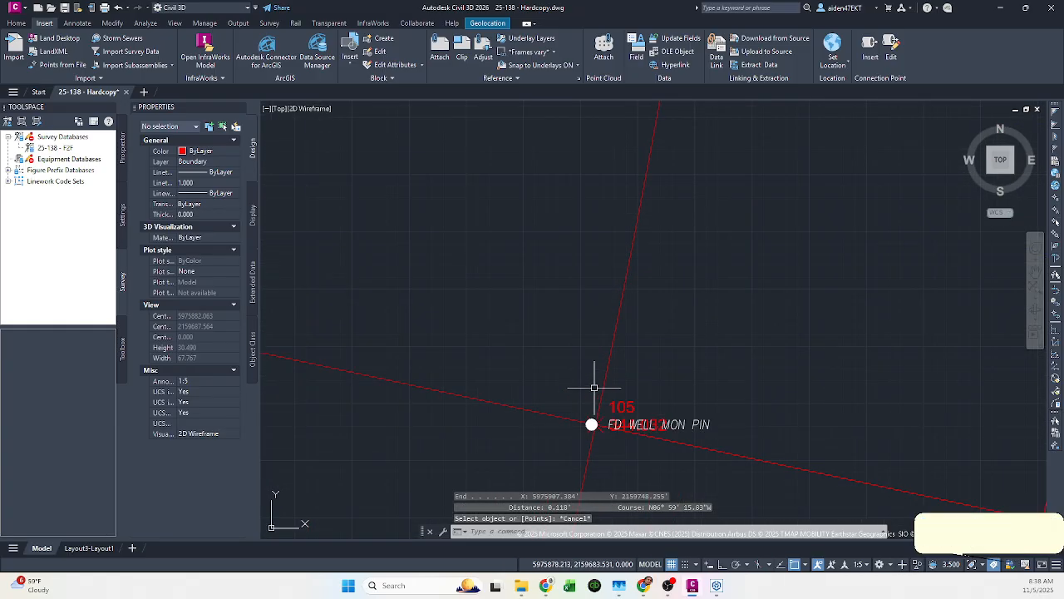
pyautogui.moveTo(589, 437); pyautogui.dragTo(588, 370, button='middle')
pyautogui.press('space')
pyautogui.click(582, 430)
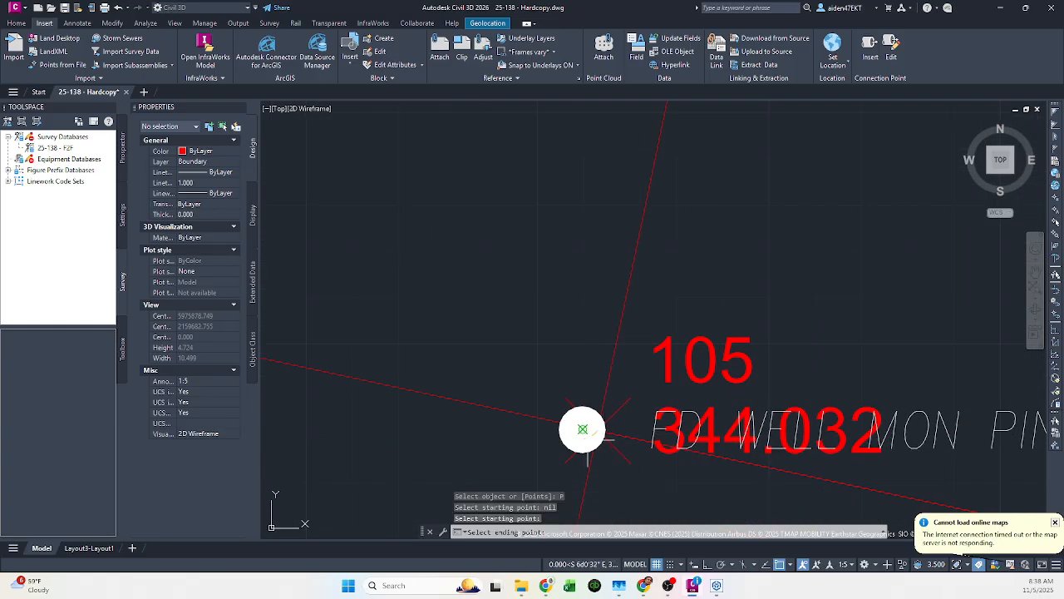
pyautogui.click(582, 430)
pyautogui.press('Escape')
# - Measure the distance and course from point 106 to the found monument marked by the white cross
pyautogui.scroll(-14, 579, 434)
pyautogui.moveTo(609, 158); pyautogui.dragTo(588, 361, button='middle')
pyautogui.scroll(2, 588, 361)
pyautogui.scroll(11, 581, 361)
pyautogui.press('Escape')
pyautogui.scroll(6, 546, 356)
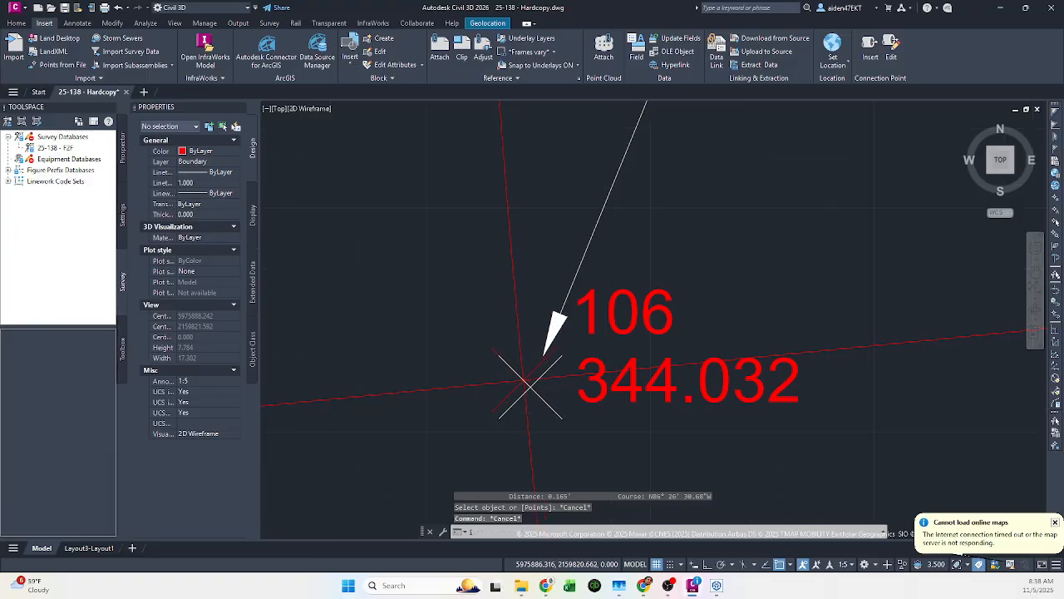
pyautogui.press('space')
pyautogui.click(498, 391)
pyautogui.click(509, 399)
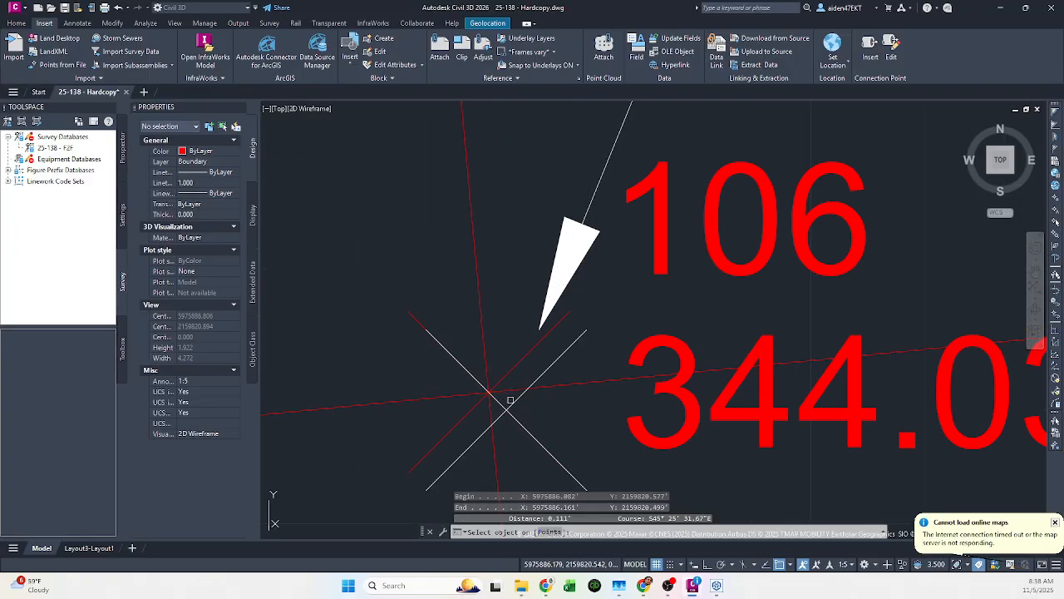
pyautogui.press('Escape')
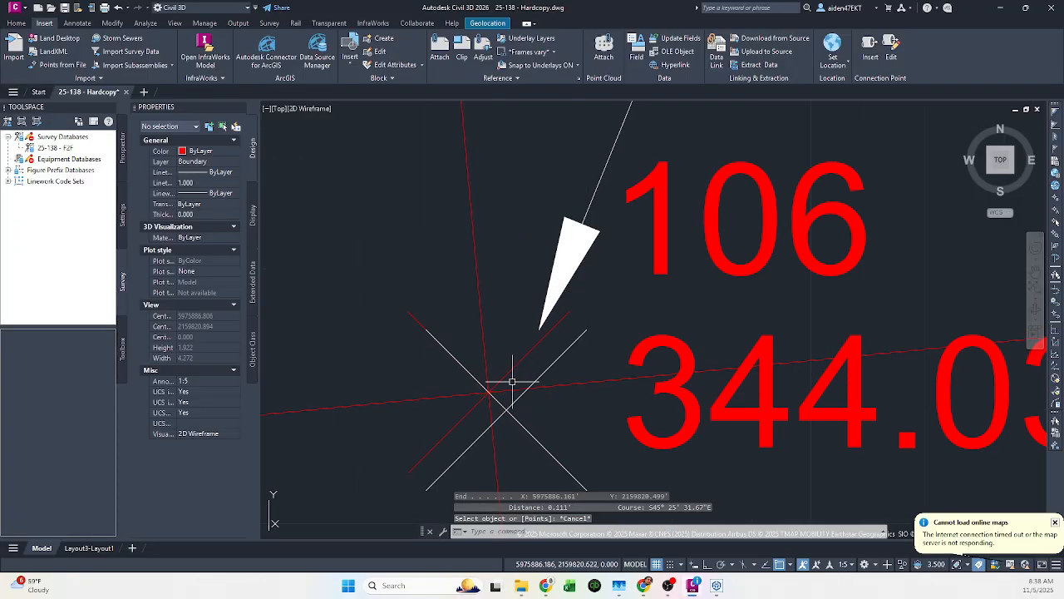
# - Move the record boundary linework group slightly west, bringing point 105 closer to the FD WELL MON PIN monument
pyautogui.write('m')
pyautogui.press('space')
pyautogui.scroll(-15, 513, 382)
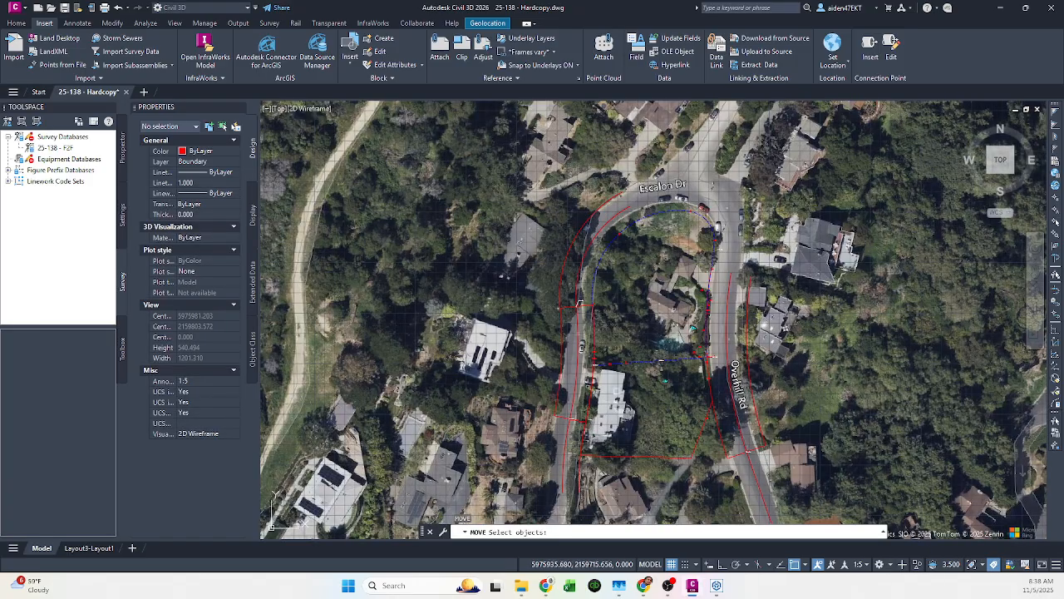
pyautogui.scroll(15, 495, 380)
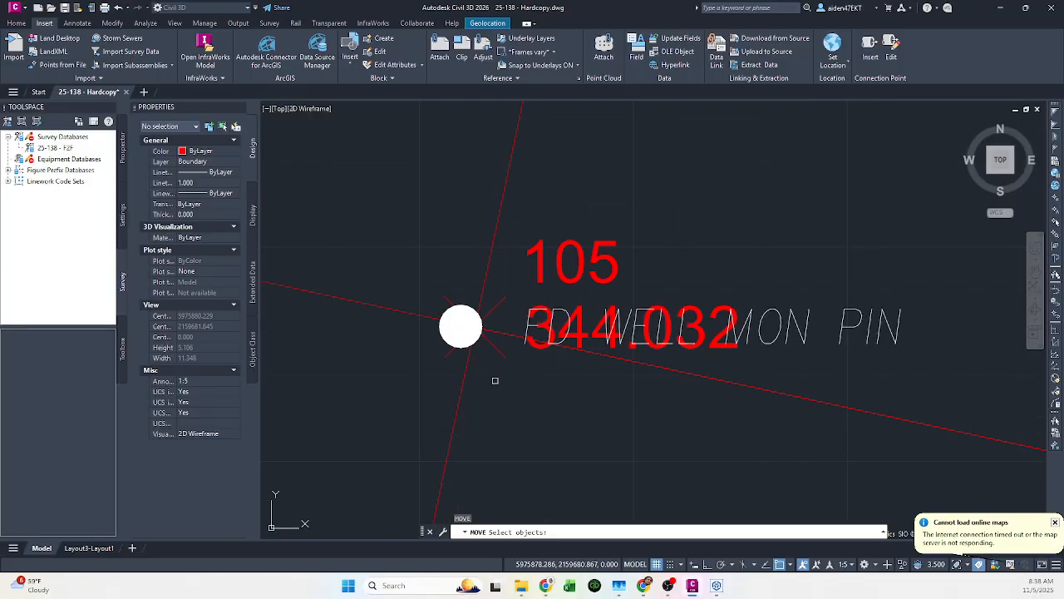
pyautogui.click(511, 337)
pyautogui.press('space')
pyautogui.click(782, 241)
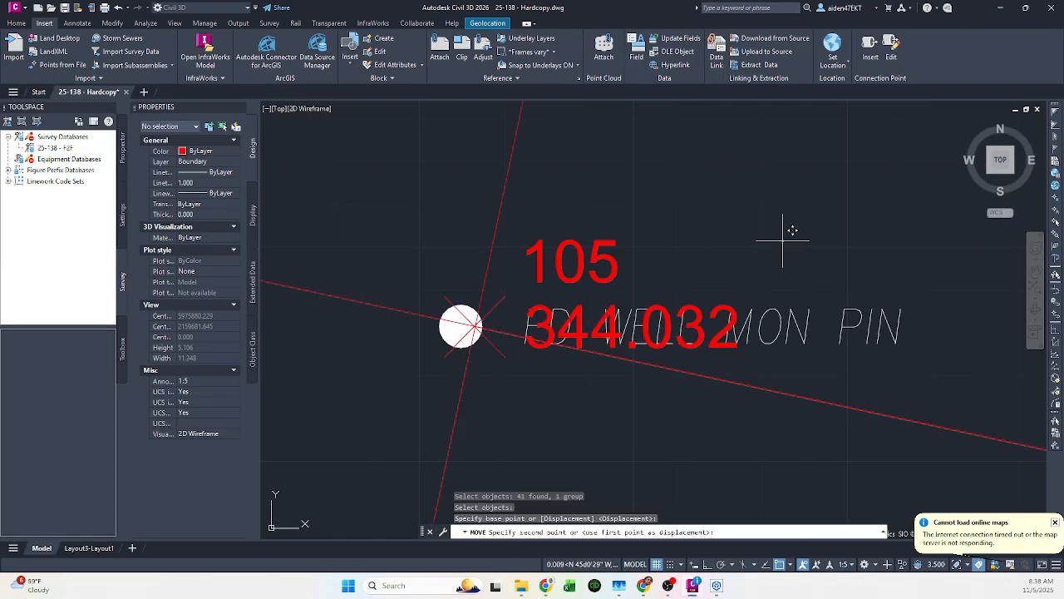
pyautogui.press('Escape')
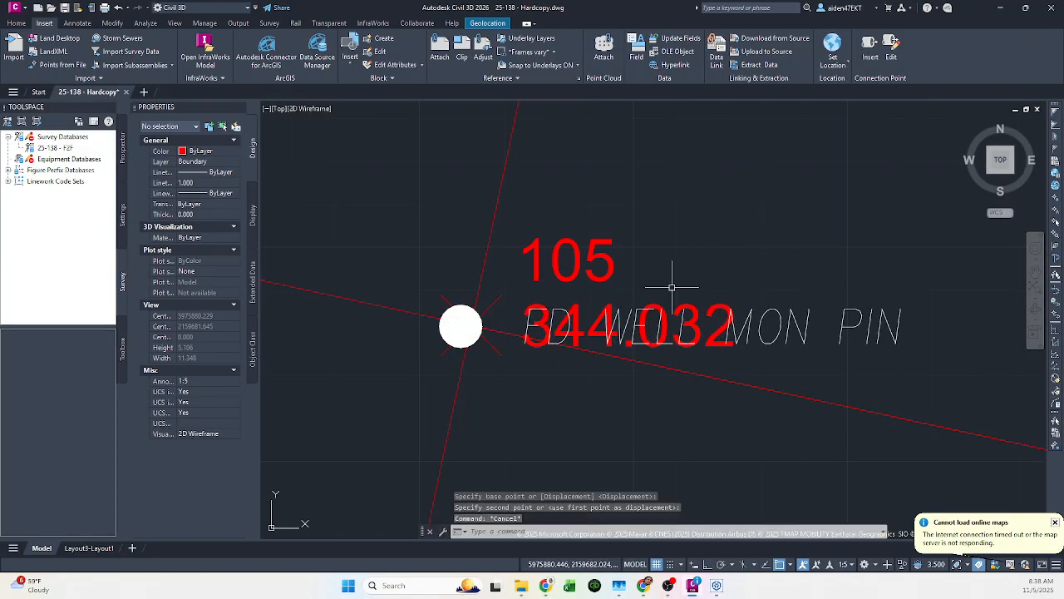
# - Remeasure the distance and course from point 105 to its FD WELL MON PIN monument
pyautogui.press('space')
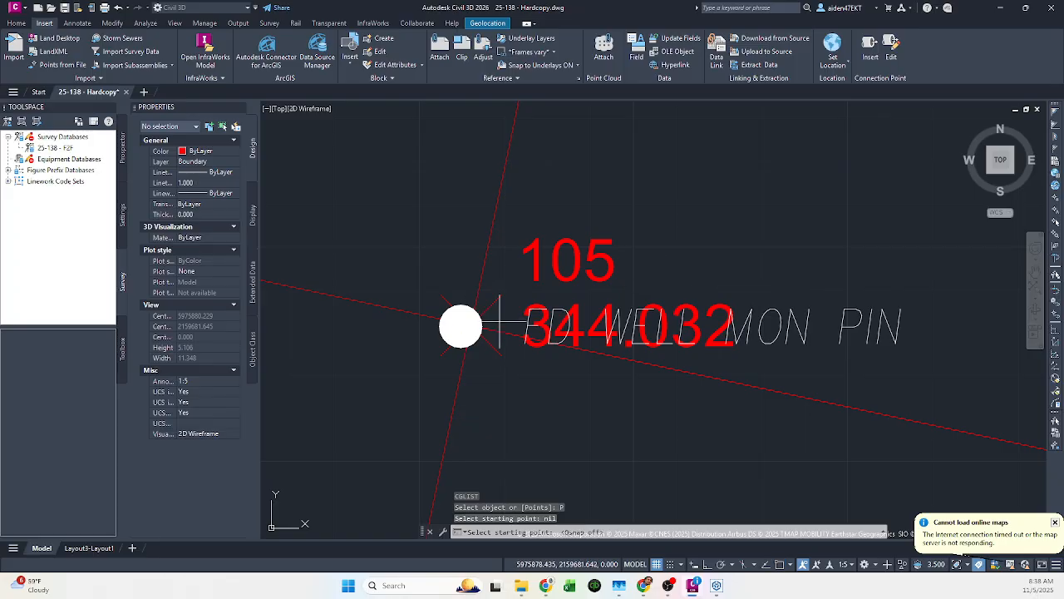
pyautogui.click(498, 330)
pyautogui.click(462, 326)
pyautogui.press('Escape')
pyautogui.scroll(-12, 462, 325)
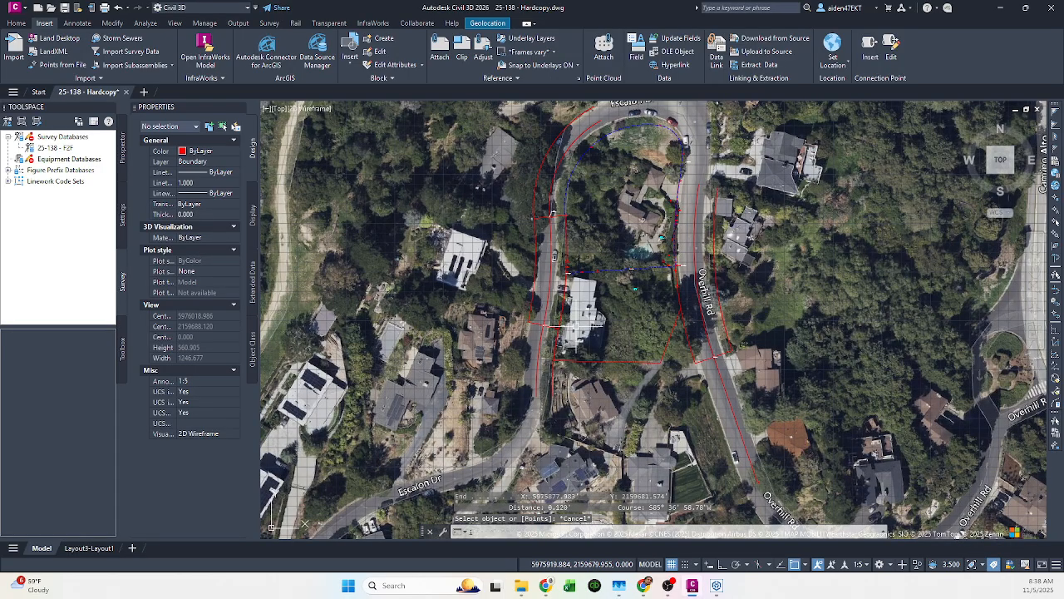
# - Remeasure the distance and course from point 106 to the white cross monument
pyautogui.press('space')
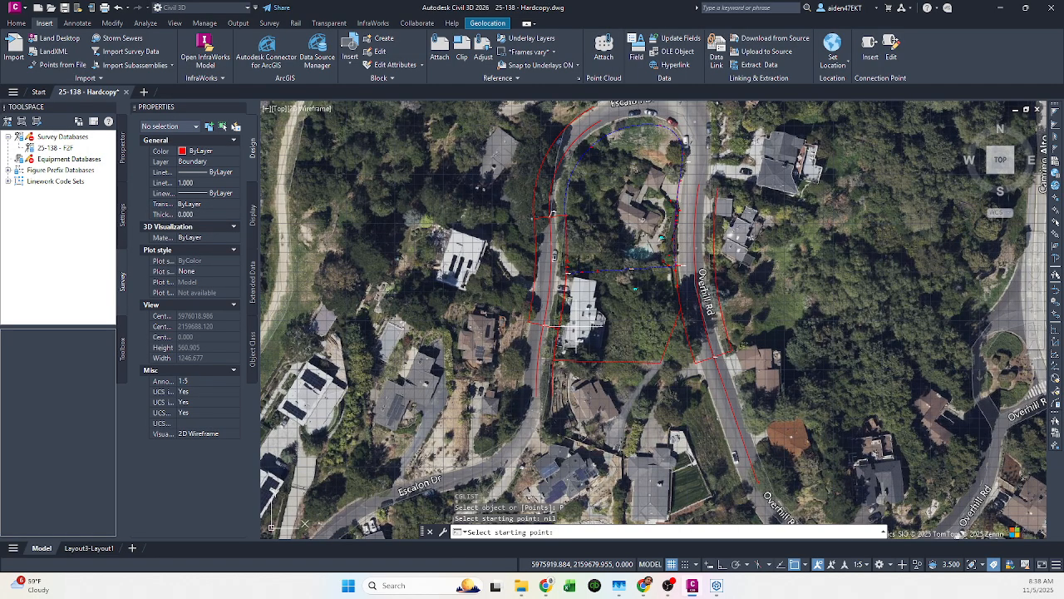
pyautogui.scroll(15, 553, 193)
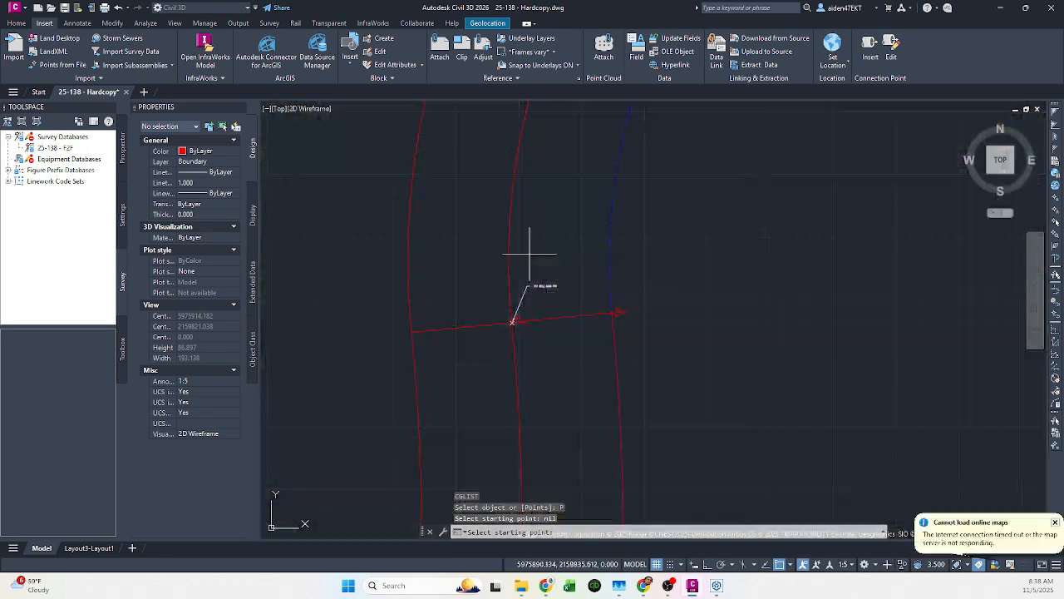
pyautogui.click(580, 188)
pyautogui.click(582, 186)
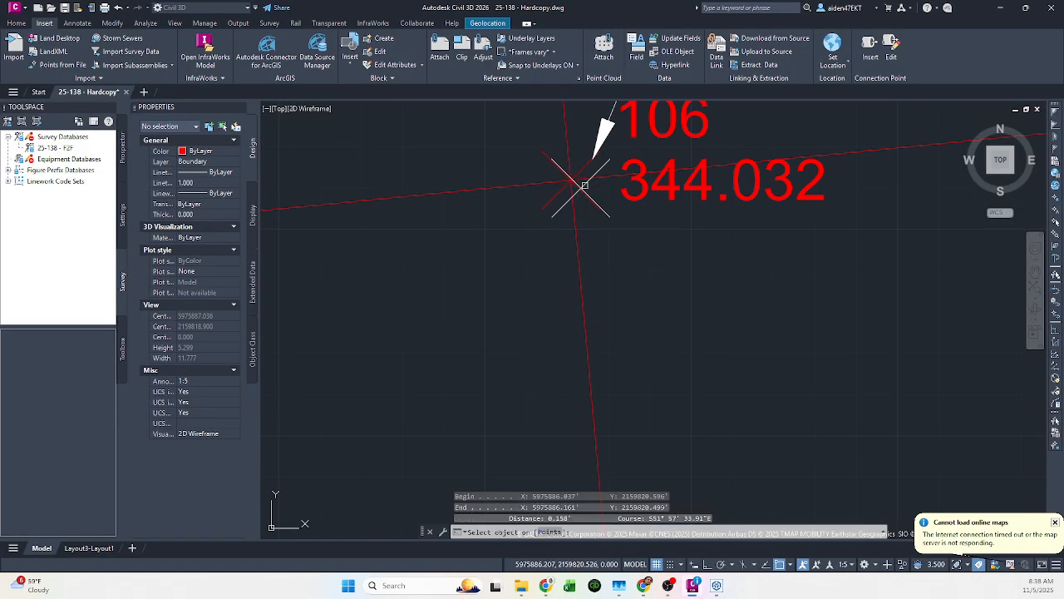
pyautogui.press('Escape')
pyautogui.scroll(-3, 582, 188)
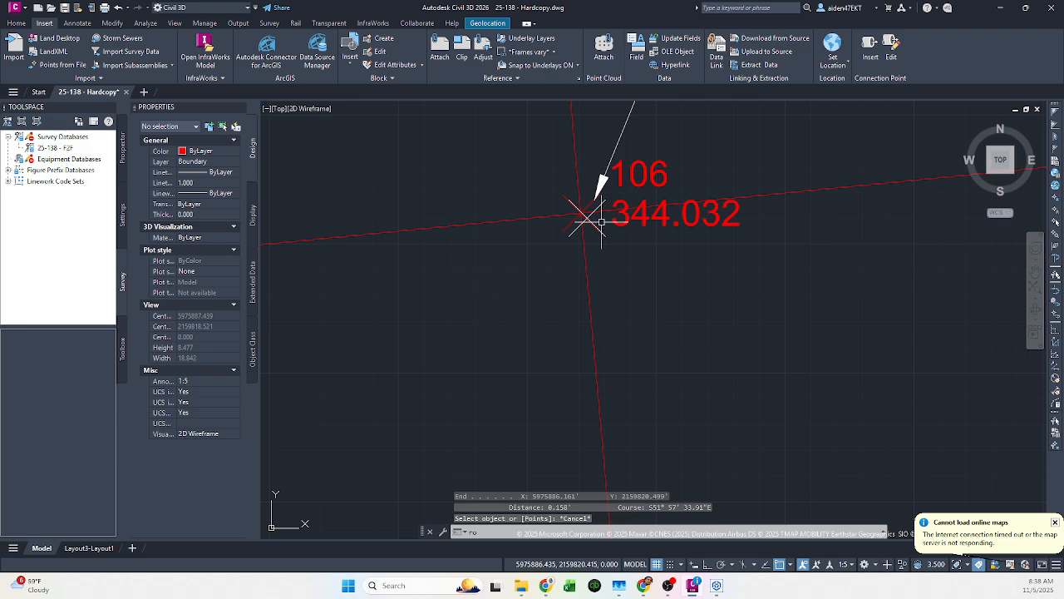
# - Move the boundary linework group slightly southeast with object snap off, bringing point 106 closer to the white cross monument
pyautogui.write('m')
pyautogui.press('Return')
pyautogui.scroll(5, 600, 221)
pyautogui.click(584, 216)
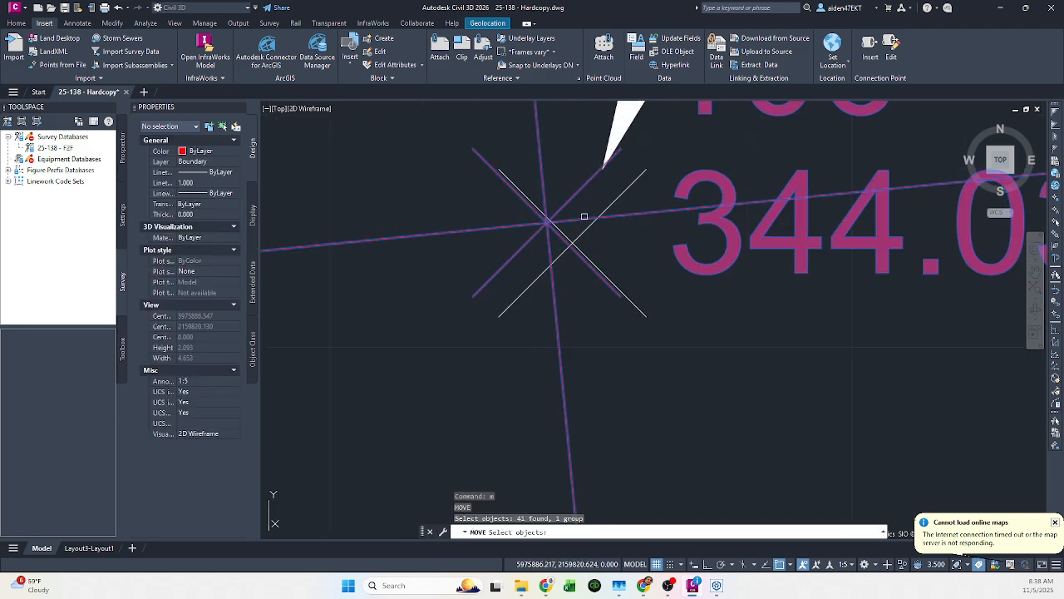
pyautogui.press('Return')
pyautogui.press('F3')
pyautogui.click(734, 284)
pyautogui.click(741, 288)
pyautogui.press('Escape')
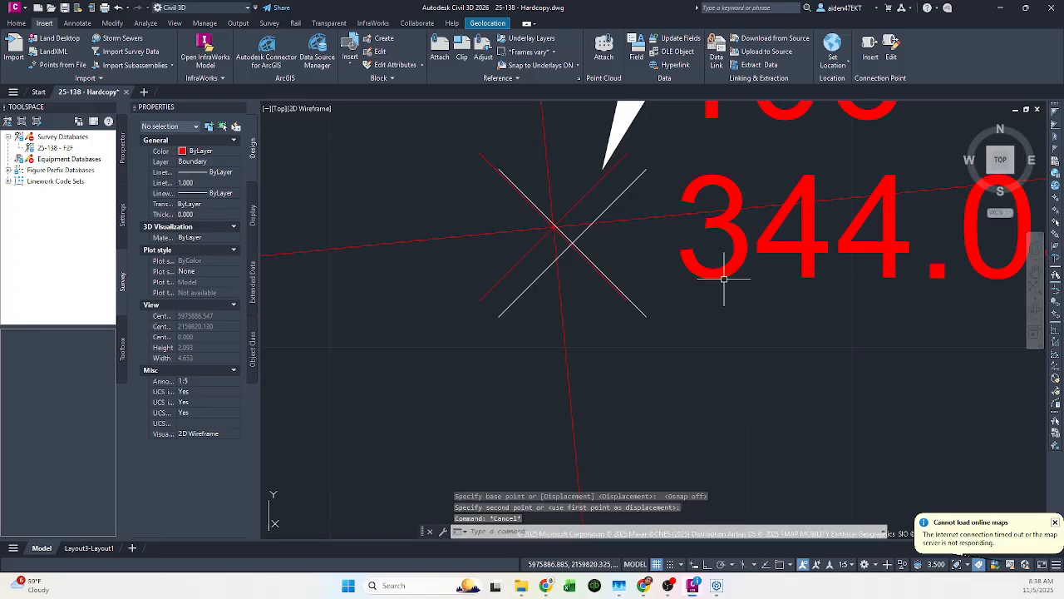
# - Turn object snap back on and measure the distance and course from the white cross monument to point 106
pyautogui.write('i')
pyautogui.press('Return')
pyautogui.press('F3')
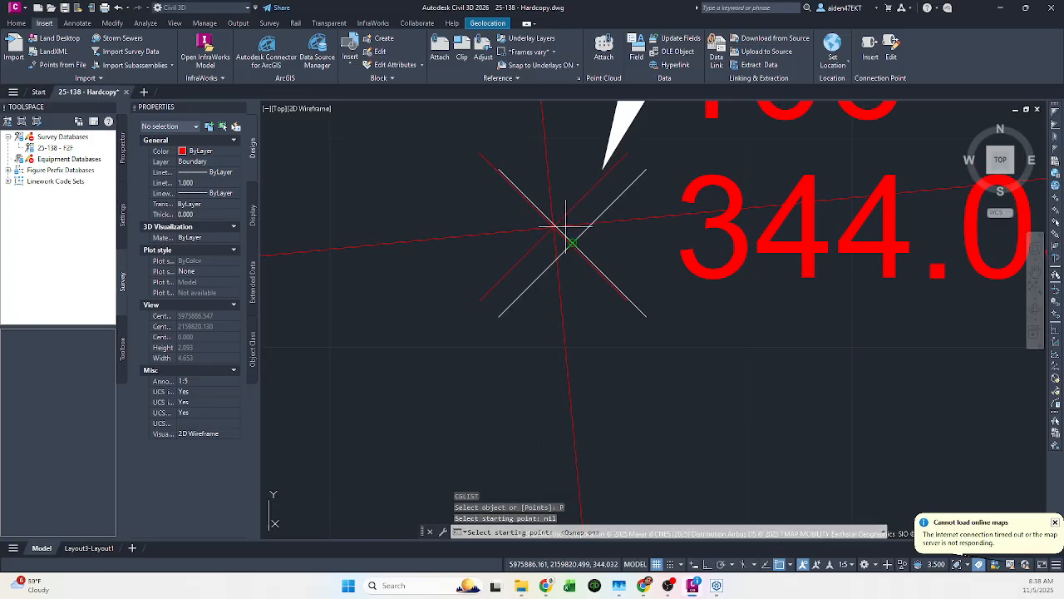
pyautogui.click(580, 235)
pyautogui.click(565, 223)
pyautogui.scroll(-20, 565, 226)
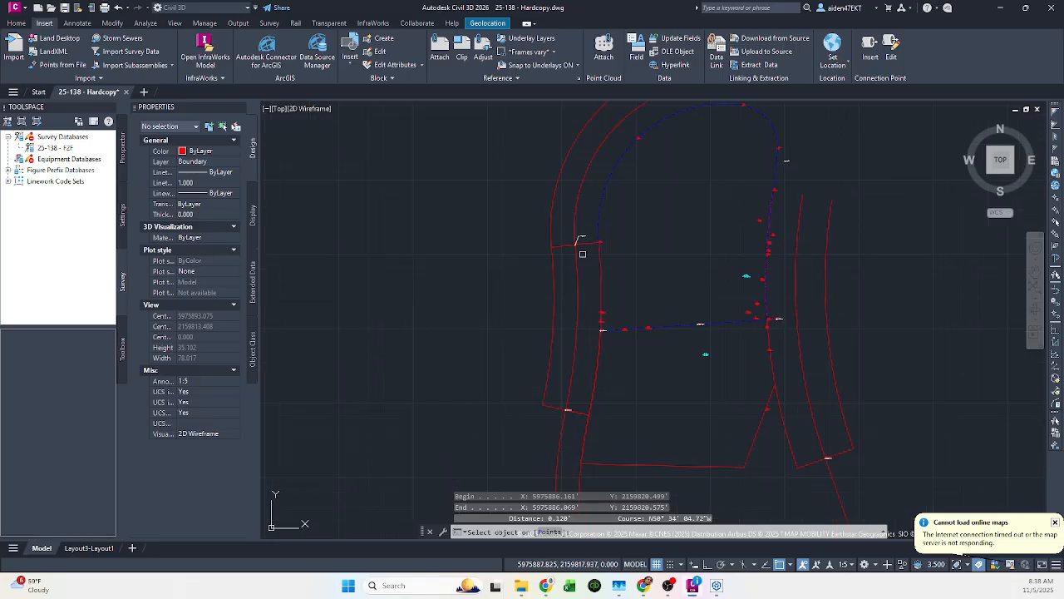
# - Check the remaining offset between point 105 and the FD WELL MON PIN monument
pyautogui.scroll(20, 572, 367)
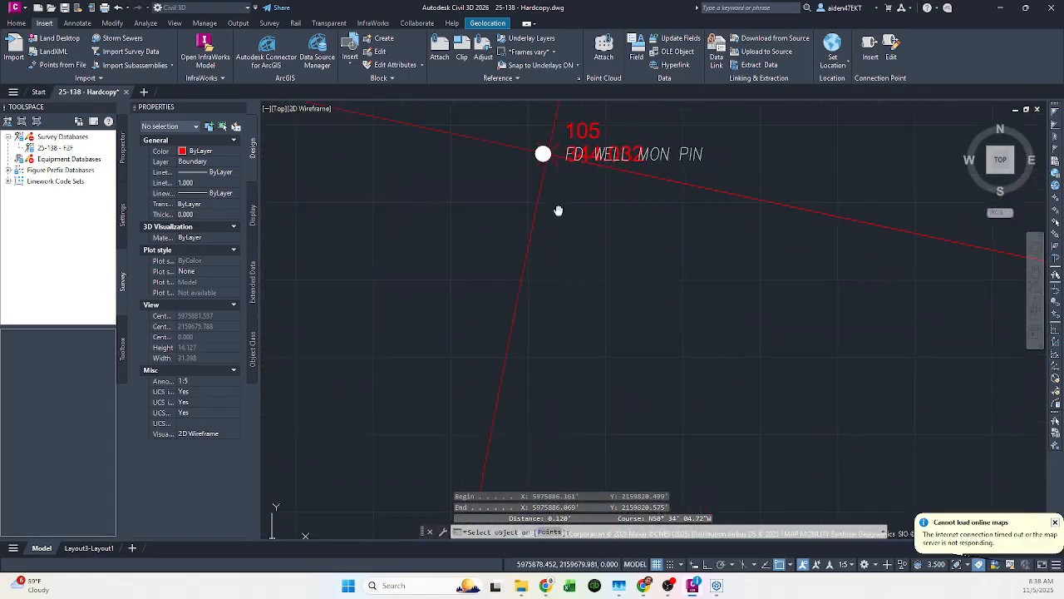
pyautogui.press('Escape')
pyautogui.rightClick(540, 257)
pyautogui.click(544, 263)
pyautogui.click(525, 153)
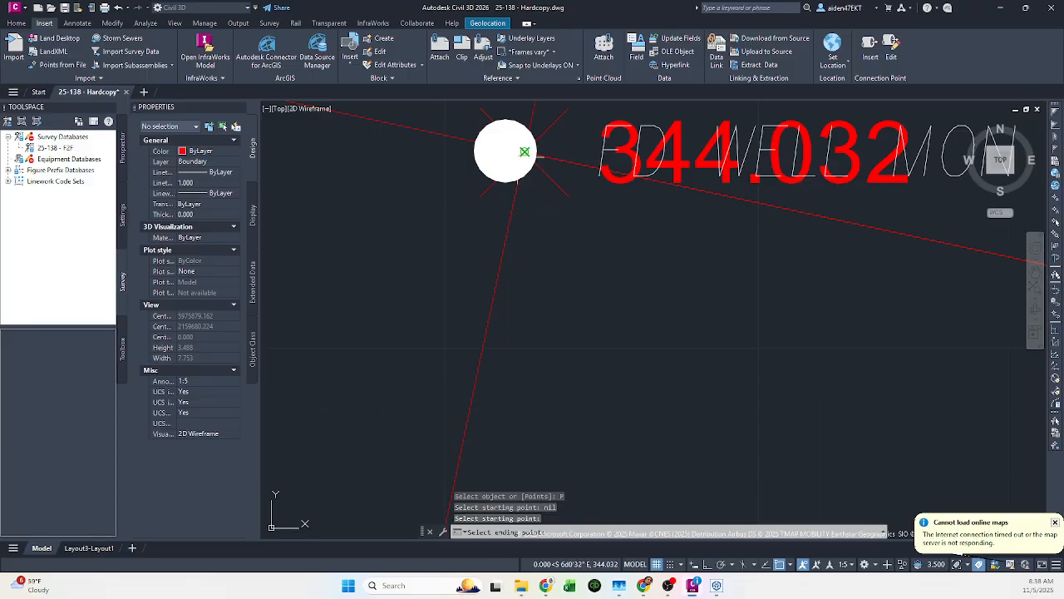
pyautogui.click(508, 154)
pyautogui.scroll(-10, 520, 207)
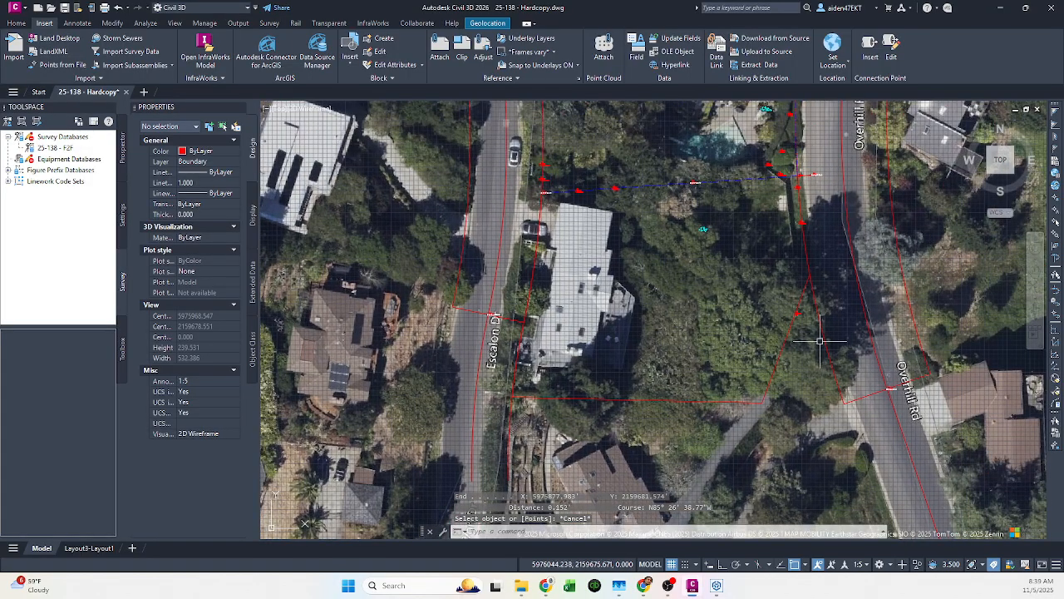
pyautogui.press('Escape')
# - Measure the distance and course from the FD WELL MON PIN monument to point 103
pyautogui.scroll(12, 902, 336)
pyautogui.rightClick(751, 302)
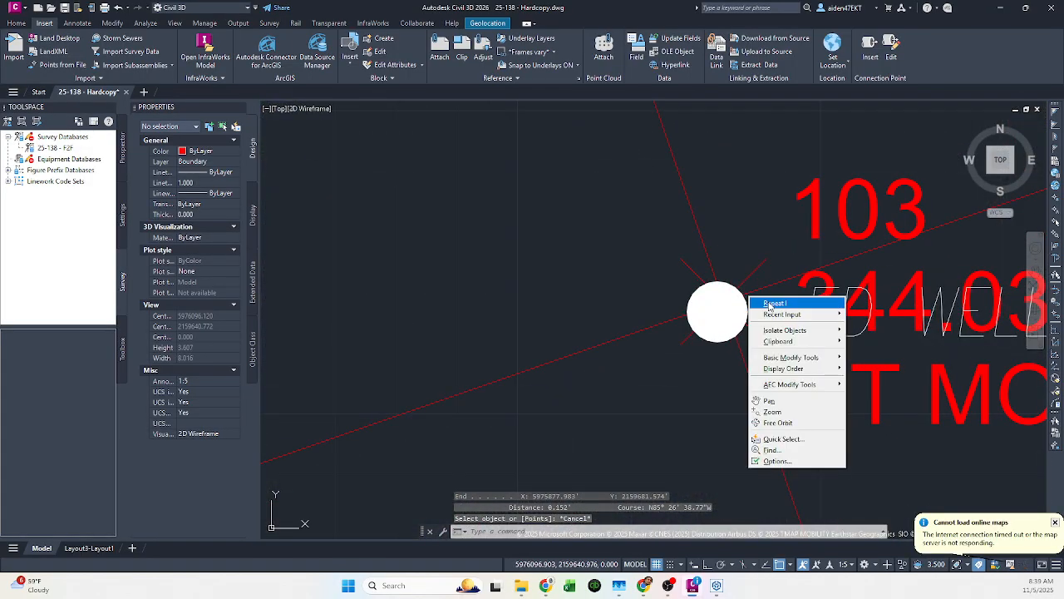
pyautogui.click(774, 305)
pyautogui.click(718, 311)
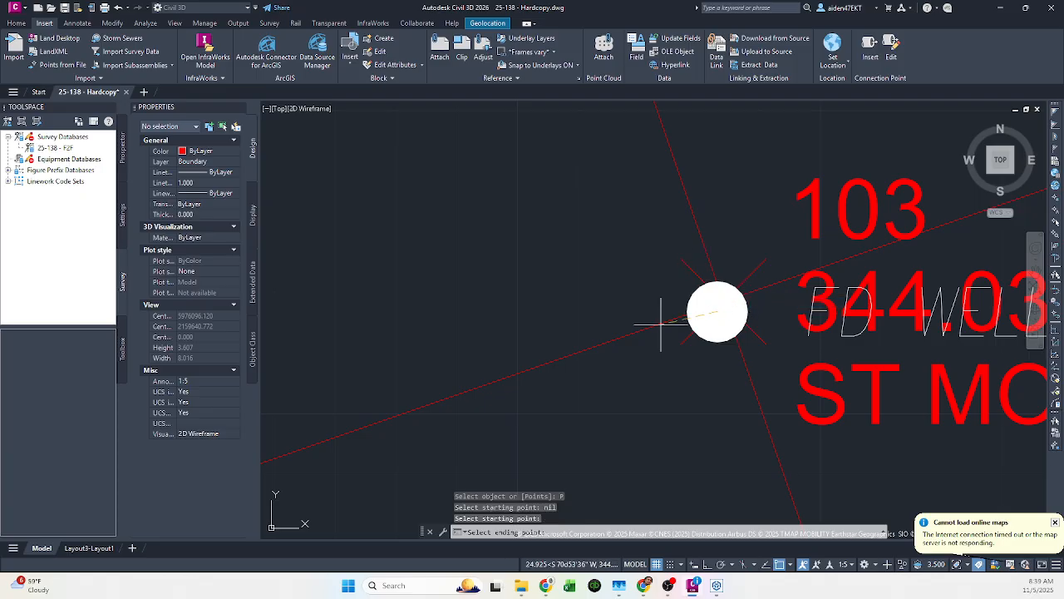
pyautogui.click(709, 262)
pyautogui.scroll(-10, 654, 214)
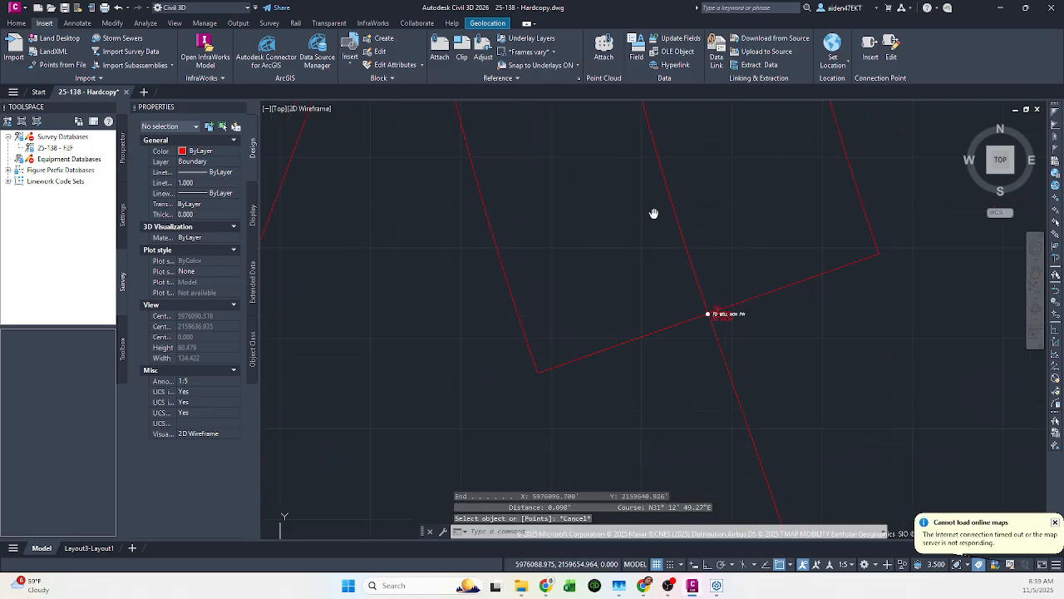
pyautogui.press('Escape')
# - Measure the offset between point 101 and the FD 13/16" BT&N monument
pyautogui.scroll(8, 631, 298)
pyautogui.rightClick(587, 285)
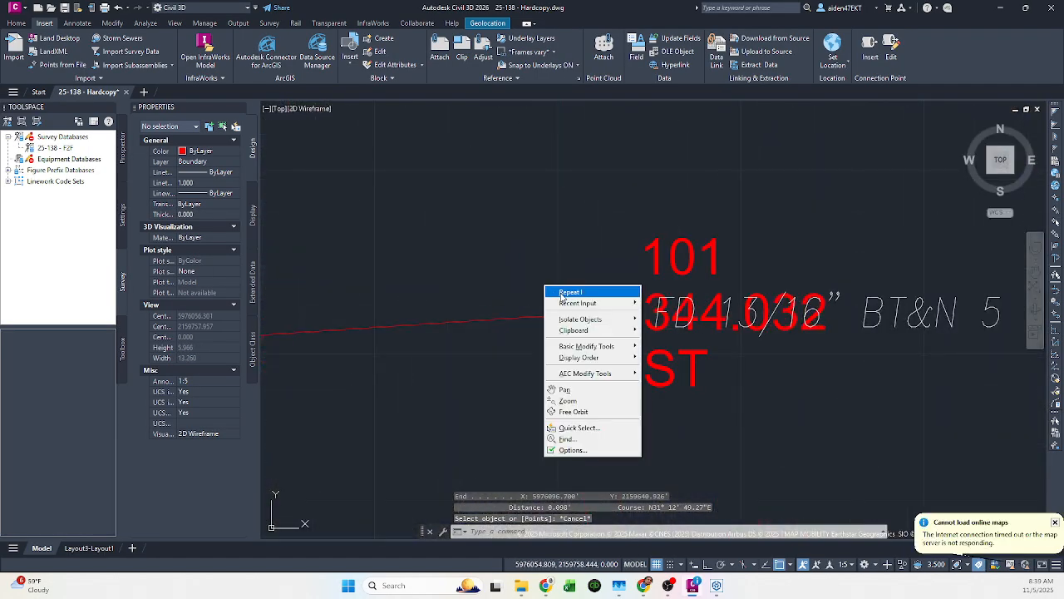
pyautogui.click(605, 289)
pyautogui.click(603, 316)
pyautogui.click(601, 313)
pyautogui.scroll(-5, 601, 314)
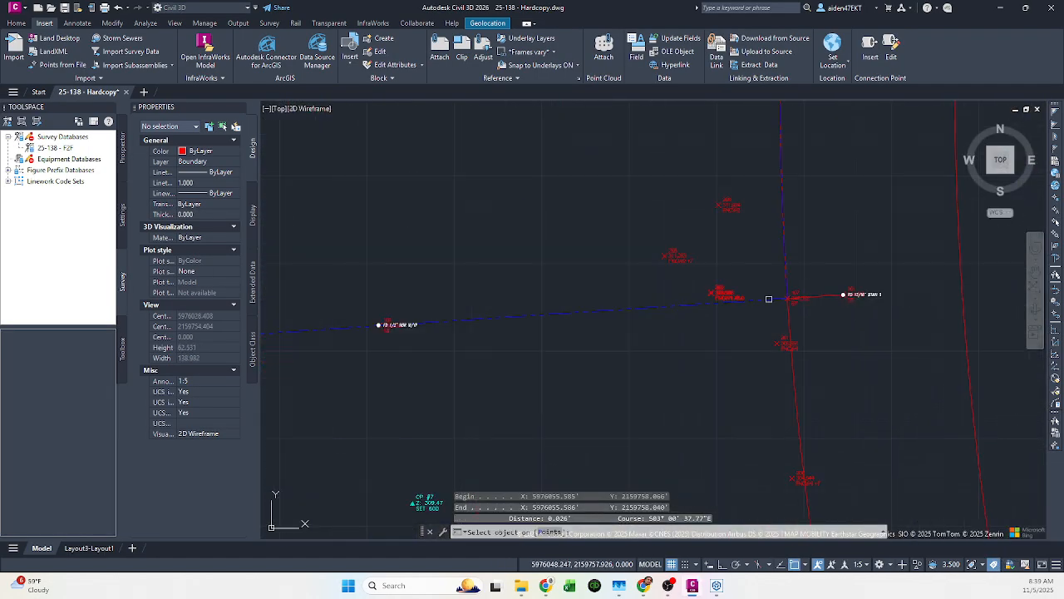
pyautogui.scroll(5, 357, 335)
pyautogui.press('Escape')
# - Measure the distance and course between point 108 and the FD 1/2" RBR W/YP monument
pyautogui.scroll(-2, 357, 335)
pyautogui.moveTo(320, 292); pyautogui.dragTo(484, 323, button='middle')
pyautogui.rightClick(479, 319)
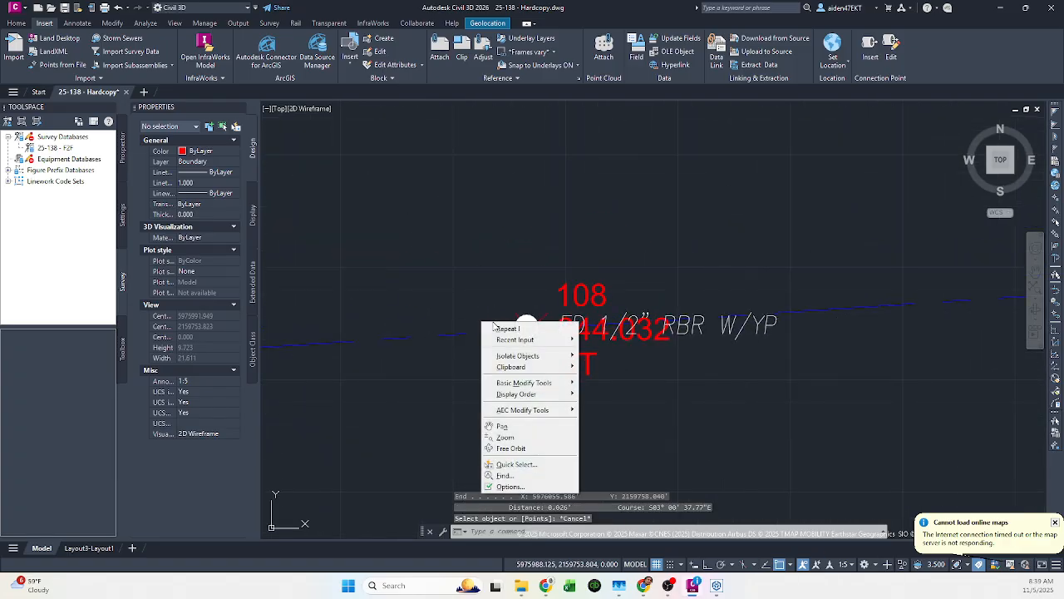
pyautogui.click(505, 329)
pyautogui.write('P')
pyautogui.press('Return')
pyautogui.scroll(6, 508, 330)
pyautogui.click(603, 324)
pyautogui.click(605, 323)
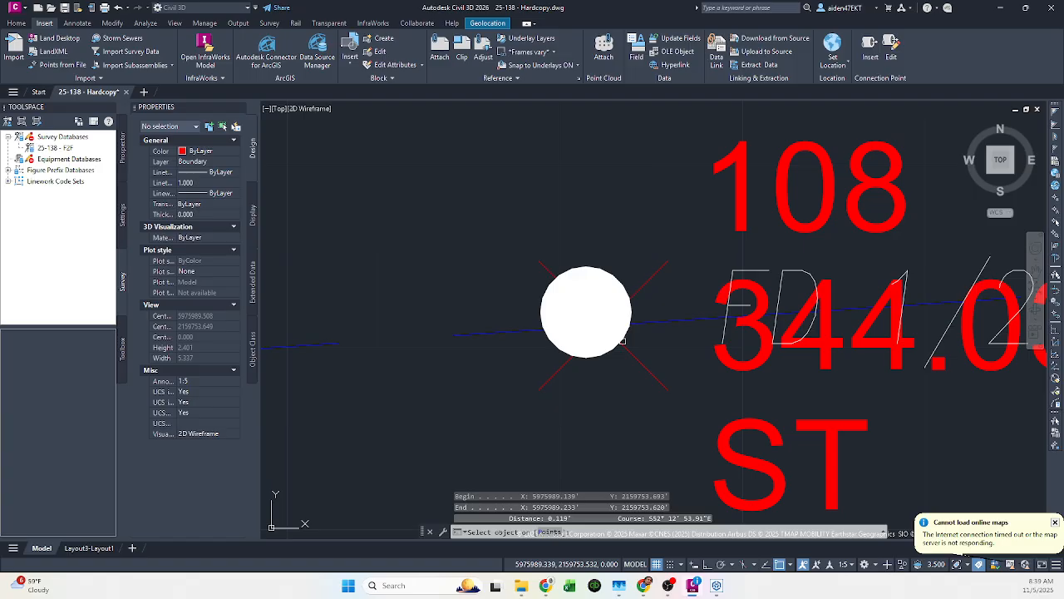
pyautogui.scroll(-5, 713, 308)
# - Measure the offset between point 100 and the FD 1/2" RBR DEST monument
pyautogui.moveTo(545, 299); pyautogui.dragTo(962, 270, button='middle')
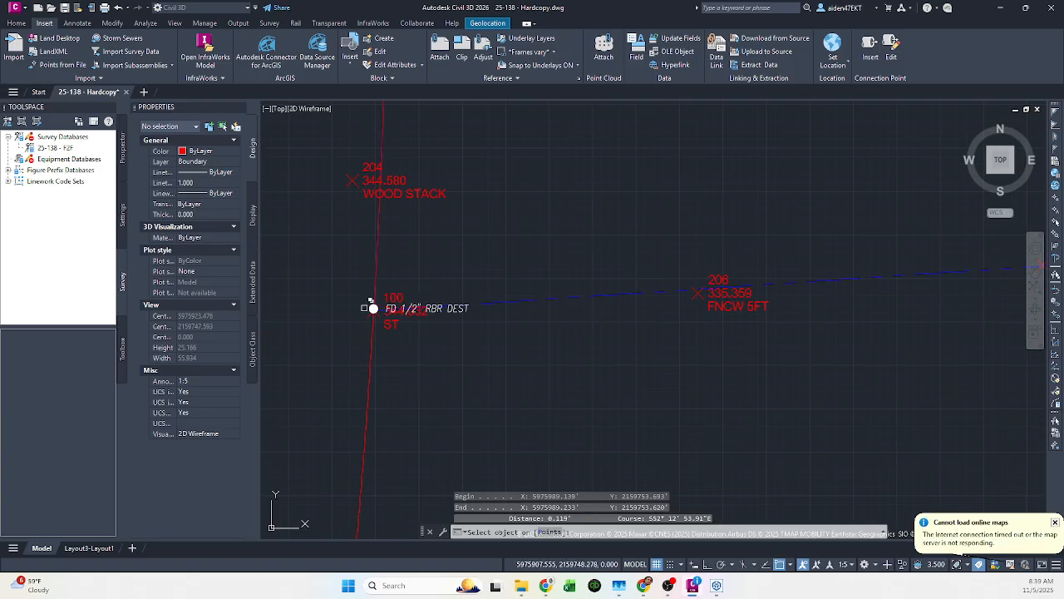
pyautogui.scroll(6, 367, 306)
pyautogui.press('Escape')
pyautogui.rightClick(520, 310)
pyautogui.click(549, 315)
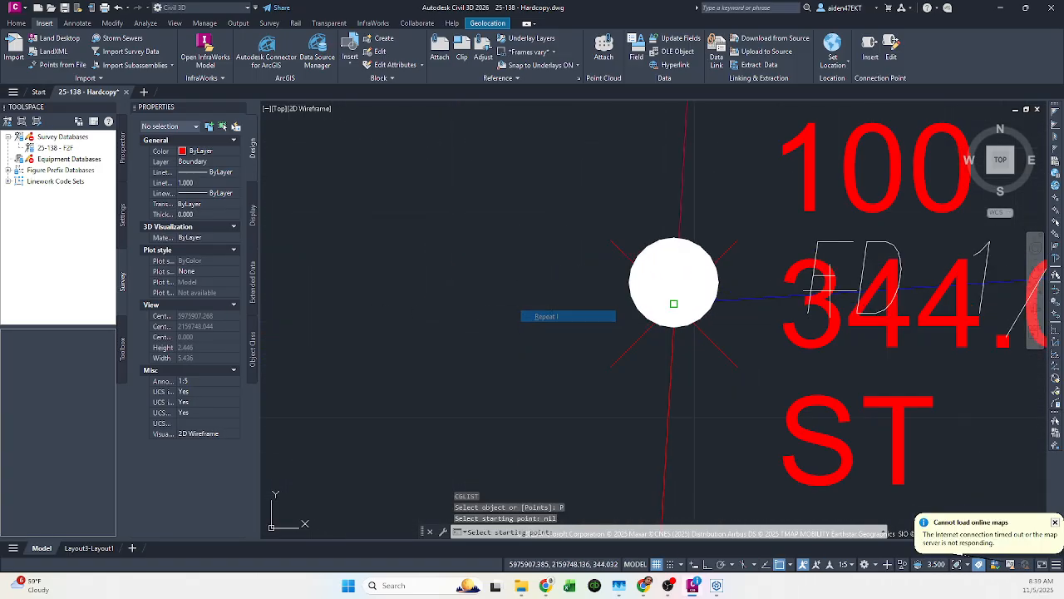
pyautogui.click(736, 297)
pyautogui.click(697, 286)
pyautogui.press('Escape')
# - Save the drawing with the whole adjusted boundary in view
pyautogui.scroll(-10, 720, 286)
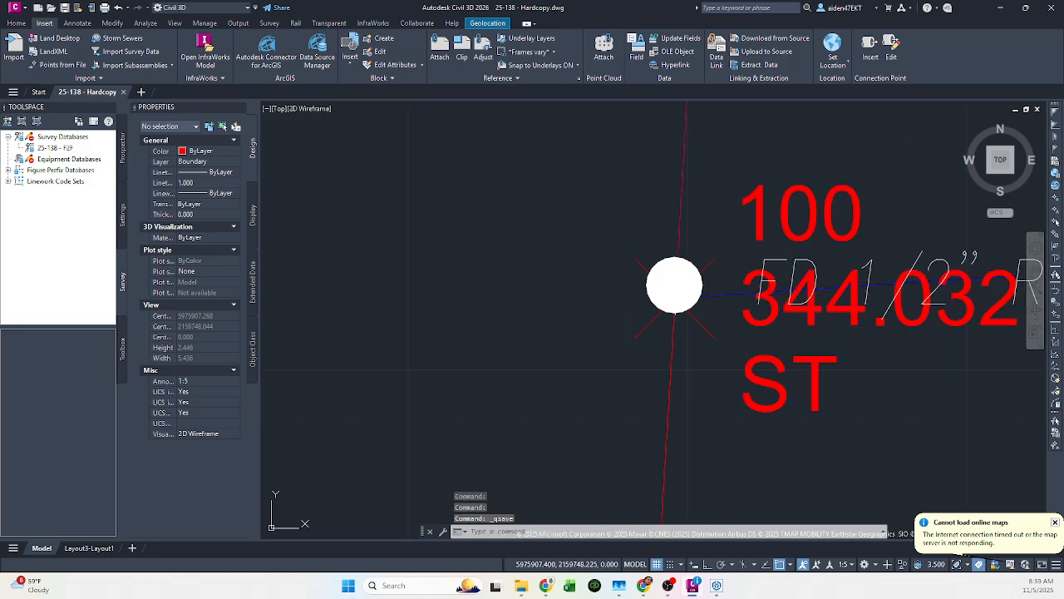
pyautogui.hotkey('ctrl', 's')
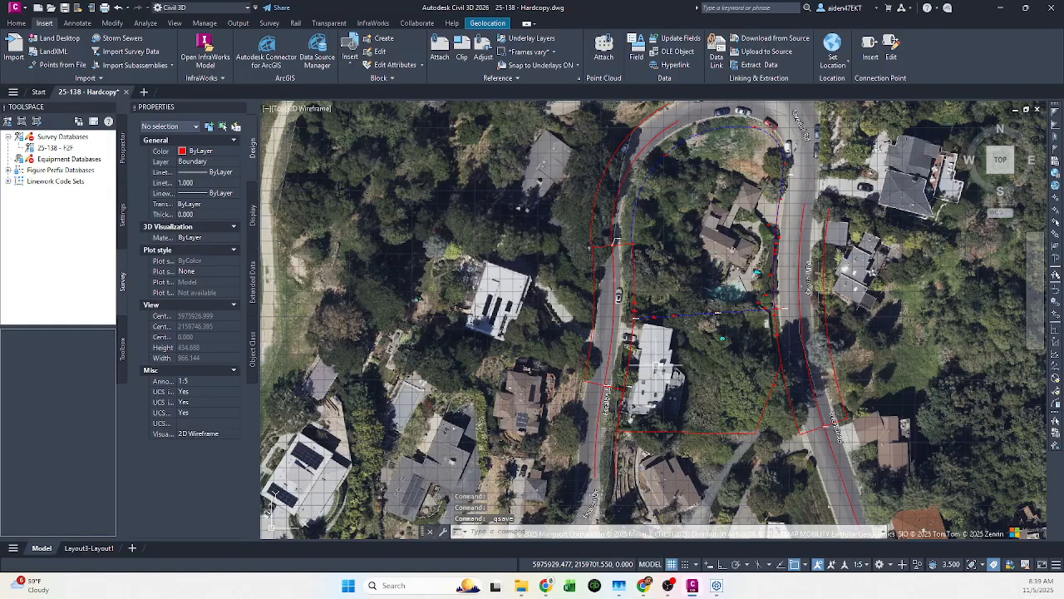
pyautogui.moveTo(606, 447); pyautogui.dragTo(474, 504, button='middle')
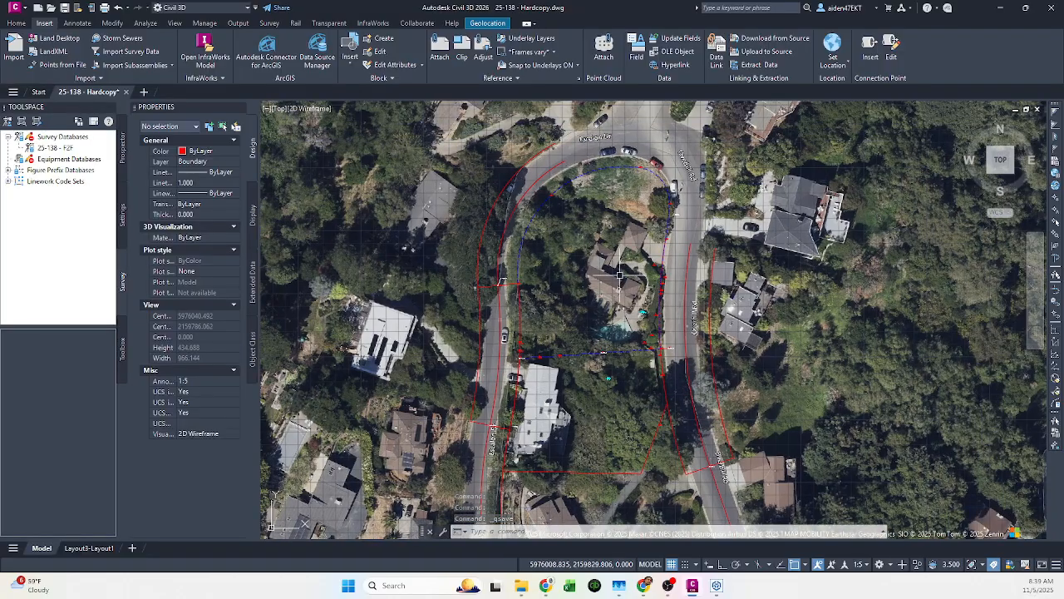
pyautogui.hotkey('ctrl', 's')
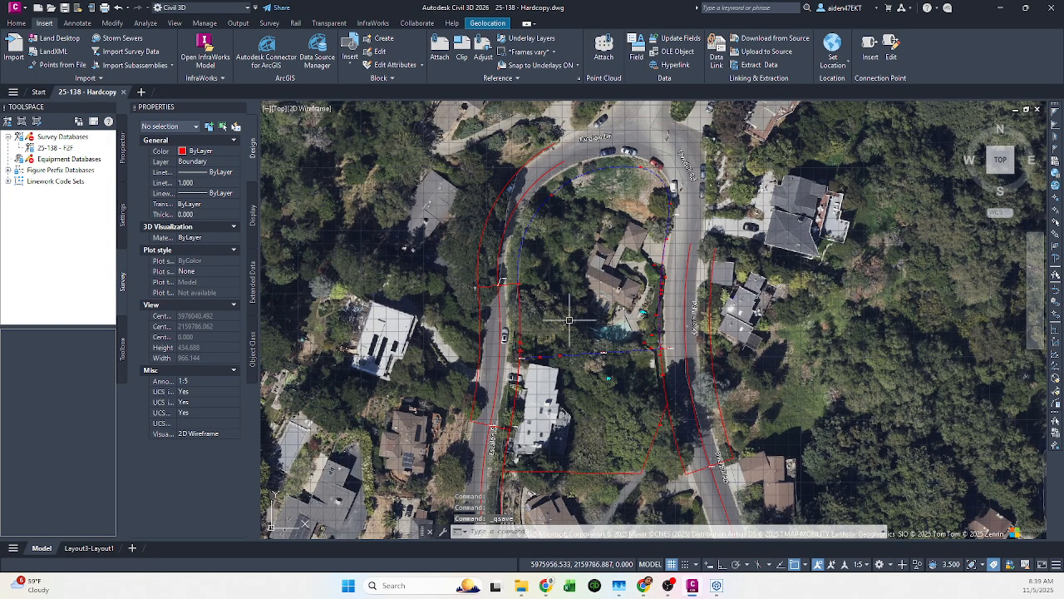
# - Inspect the boundary fit at the FD WELL MON PIN by point 106 and save the drawing
pyautogui.moveTo(651, 351); pyautogui.dragTo(656, 341, button='middle')
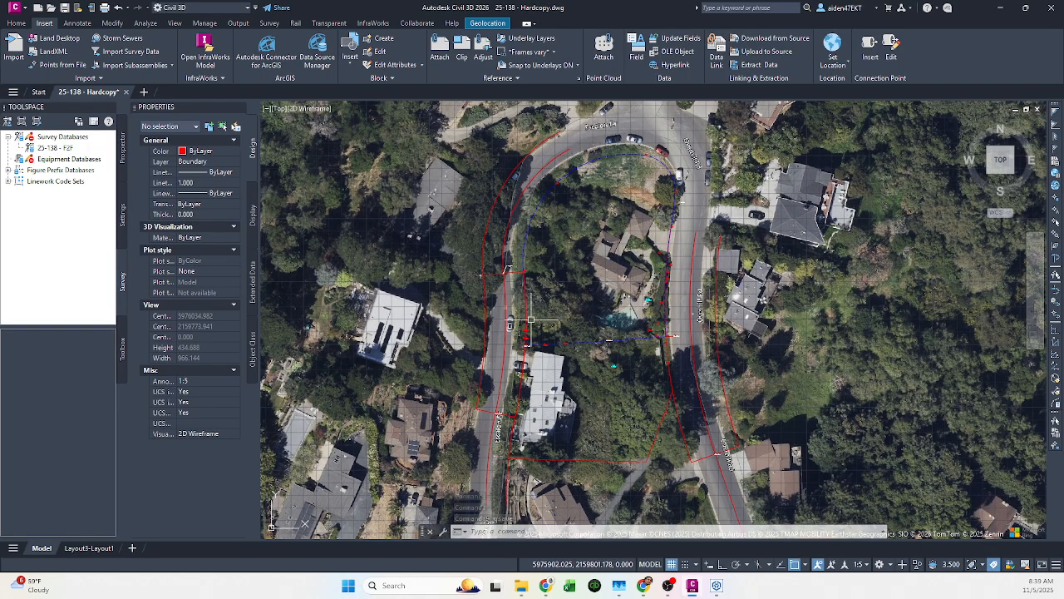
pyautogui.scroll(4, 538, 343)
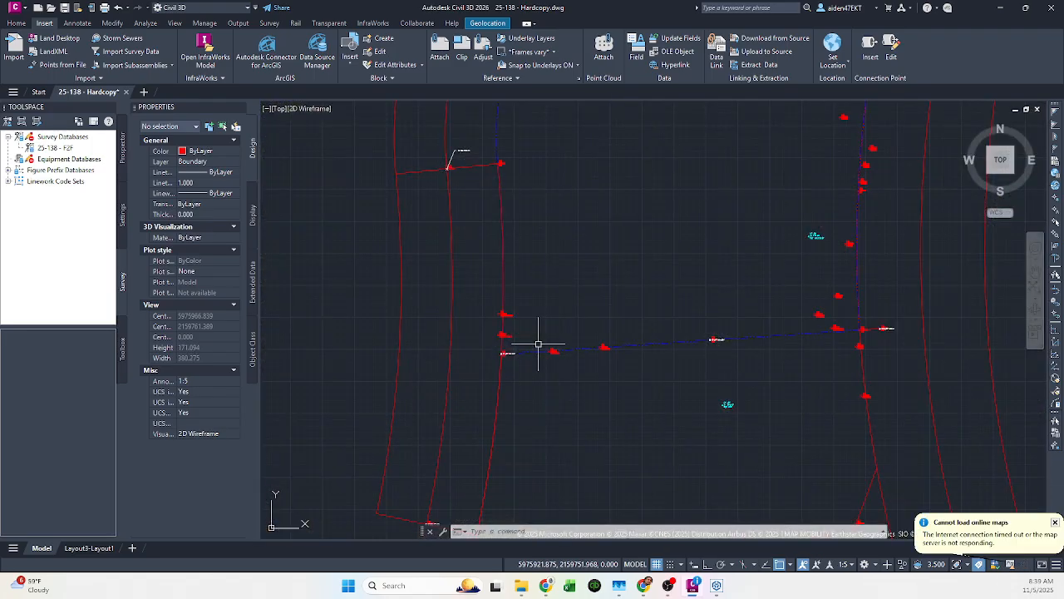
pyautogui.scroll(-2, 538, 344)
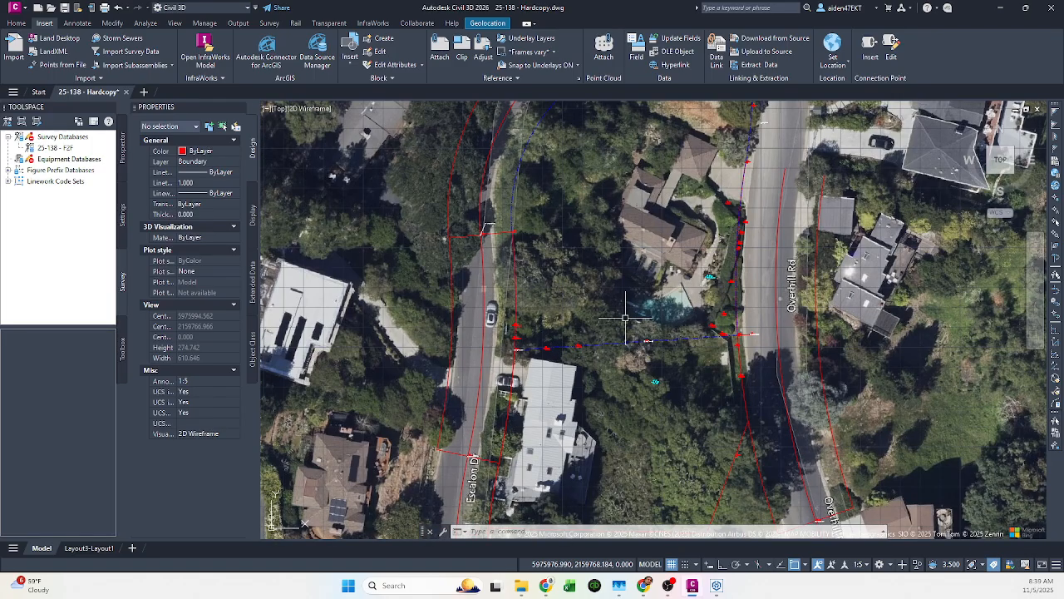
pyautogui.moveTo(625, 317); pyautogui.dragTo(616, 362, button='middle')
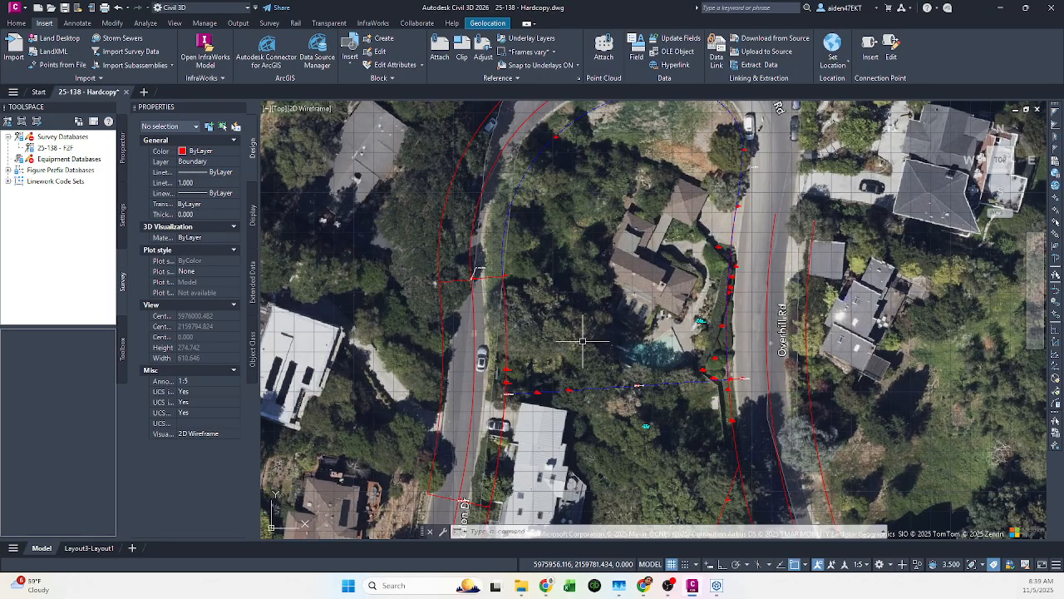
pyautogui.moveTo(631, 229); pyautogui.dragTo(636, 247, button='middle')
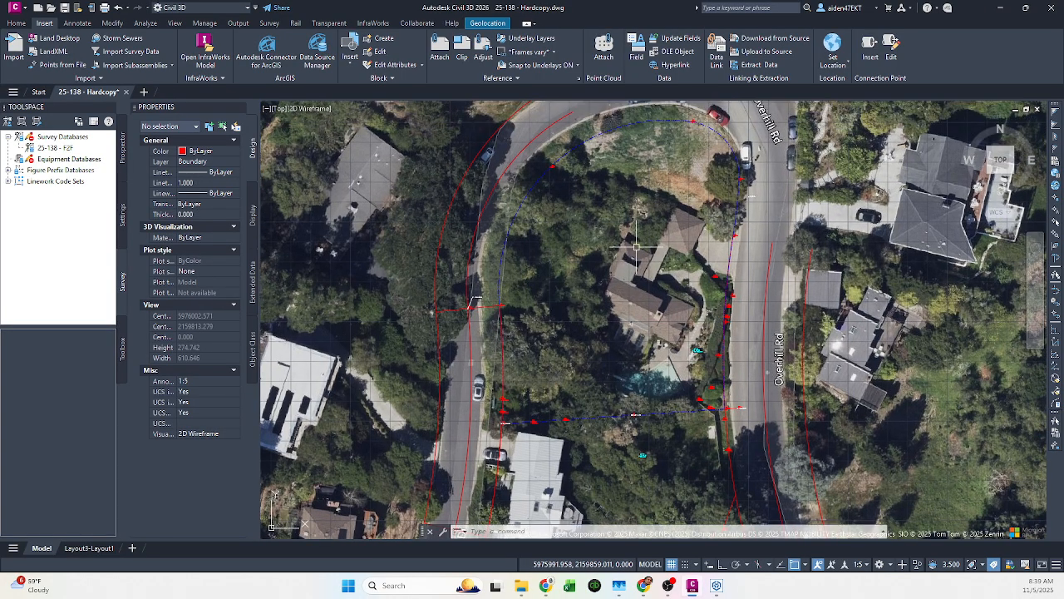
pyautogui.moveTo(509, 283)
pyautogui.mouseDown(button='middle')
pyautogui.moveTo(546, 177)
pyautogui.moveTo(546, 369)
pyautogui.mouseUp(button='middle')
pyautogui.scroll(2, 535, 406)
pyautogui.scroll(-1, 523, 389)
pyautogui.scroll(-1, 531, 342)
pyautogui.scroll(8, 499, 279)
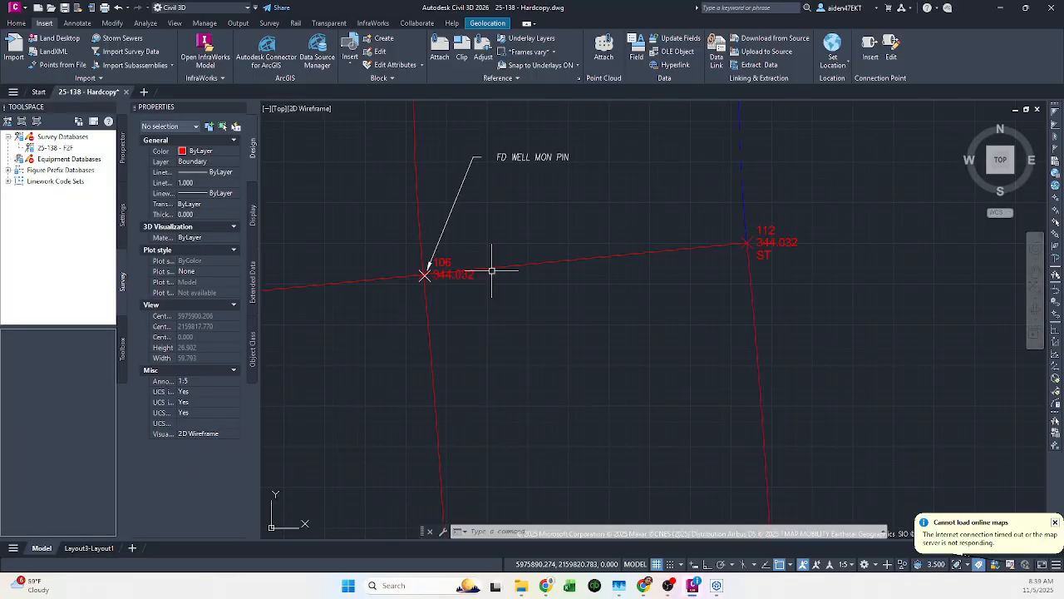
pyautogui.hotkey('ctrl', 's')
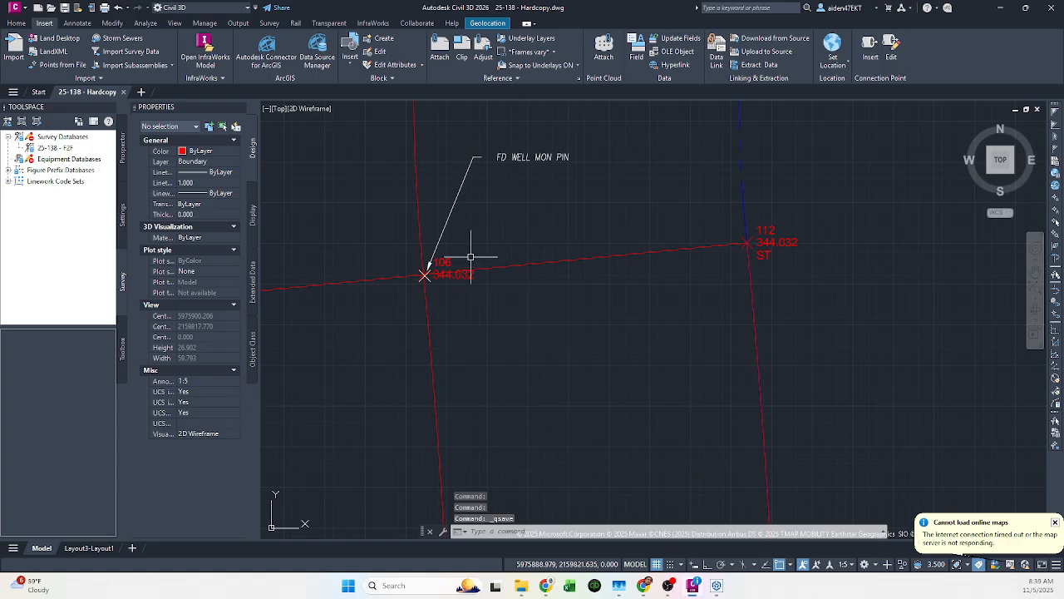
# - Examine the adjusted boundary and road lines against the aerial imagery between Escalon Dr and Overhill Rd
pyautogui.scroll(-10, 478, 257)
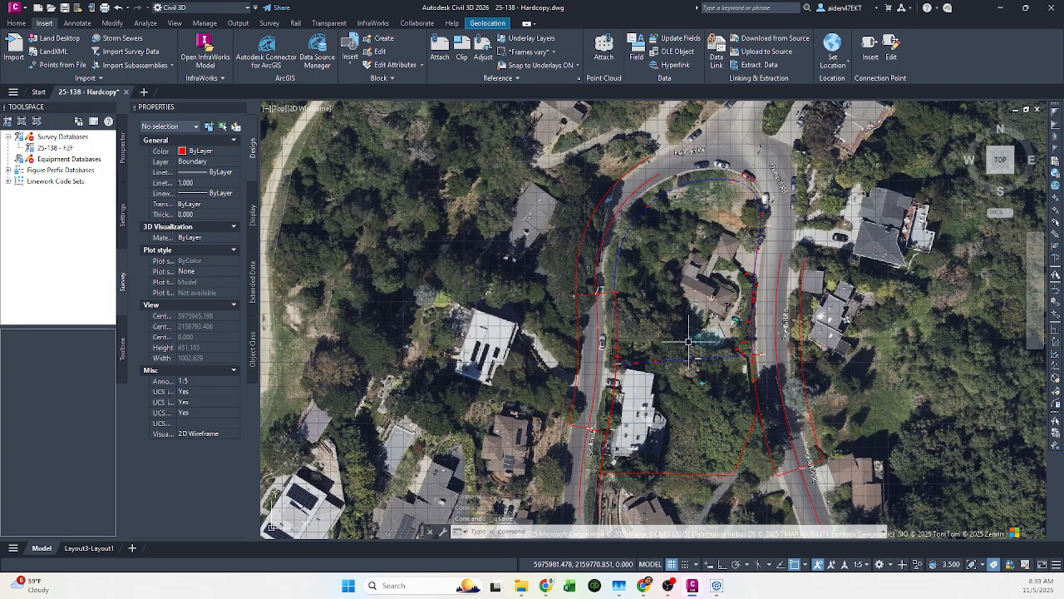
pyautogui.moveTo(688, 341); pyautogui.dragTo(639, 290, button='middle')
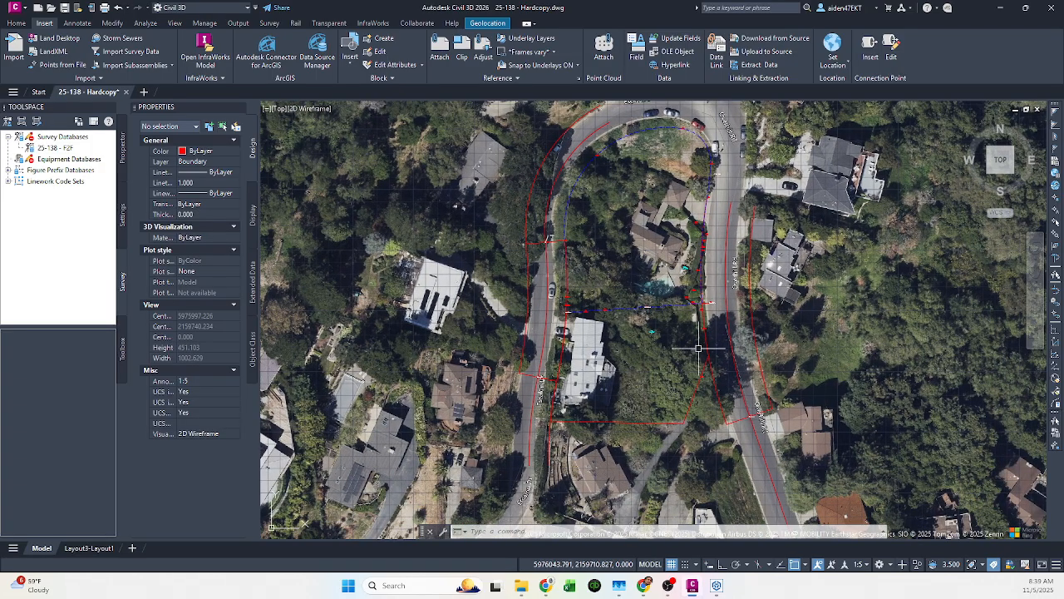
pyautogui.scroll(5, 751, 415)
pyautogui.scroll(-3, 737, 413)
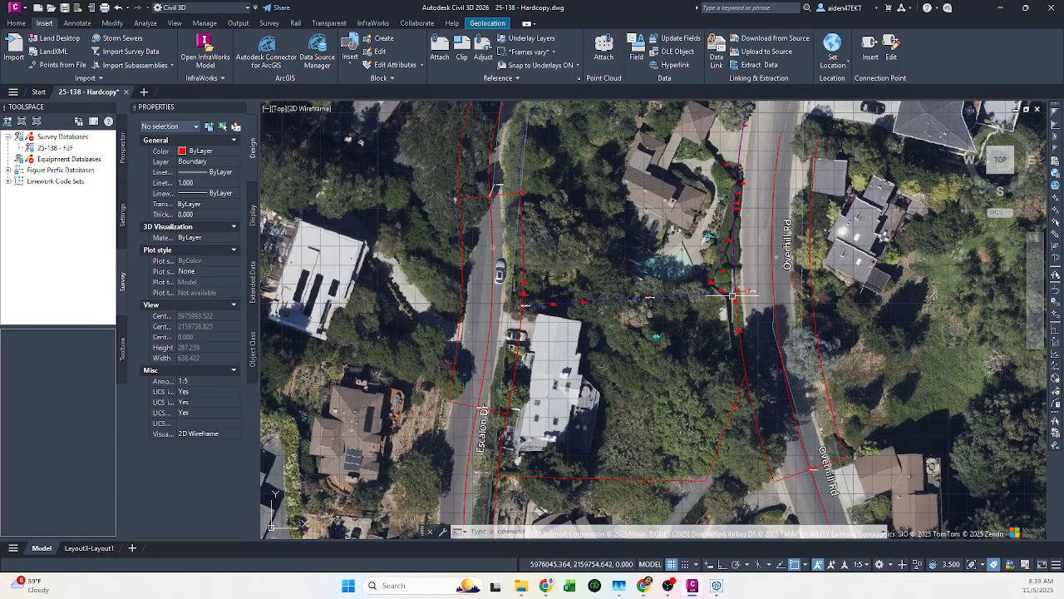
pyautogui.scroll(4, 733, 295)
pyautogui.scroll(-4, 701, 291)
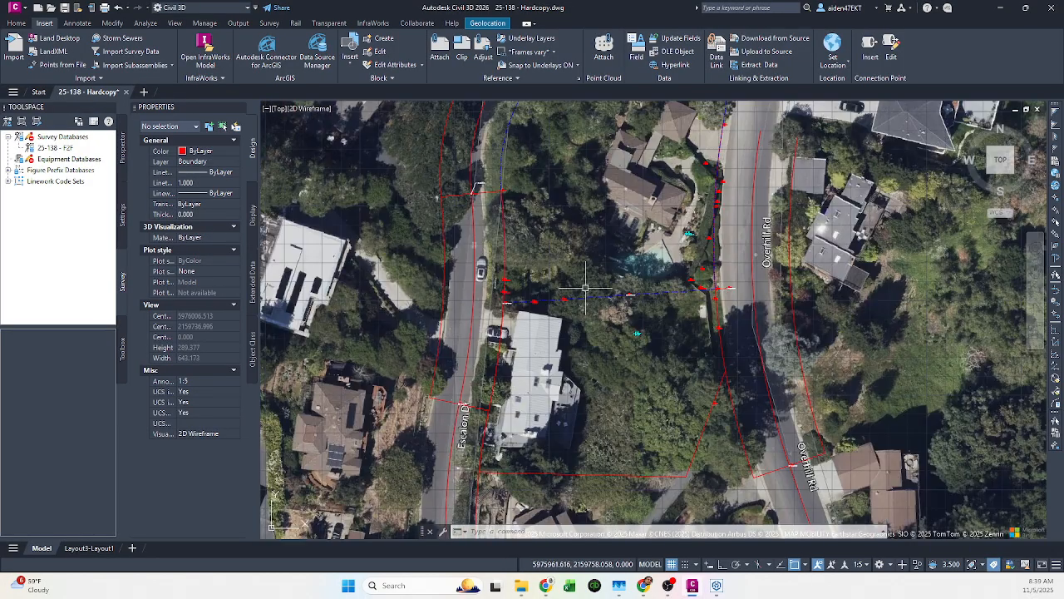
pyautogui.moveTo(590, 287); pyautogui.dragTo(597, 357, button='middle')
pyautogui.scroll(-4, 586, 340)
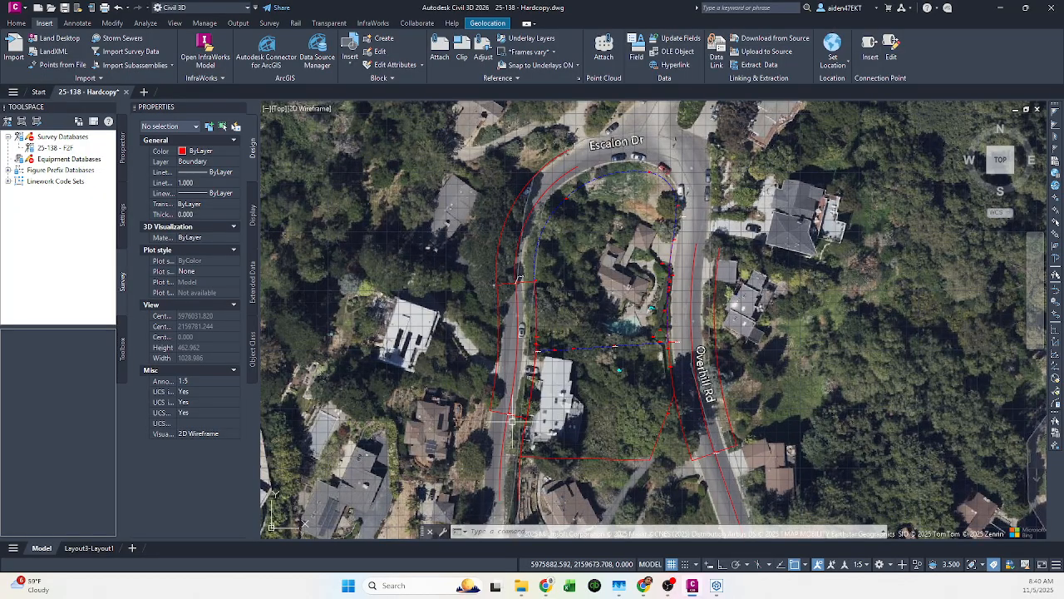
pyautogui.scroll(5, 504, 391)
pyautogui.scroll(-3, 510, 392)
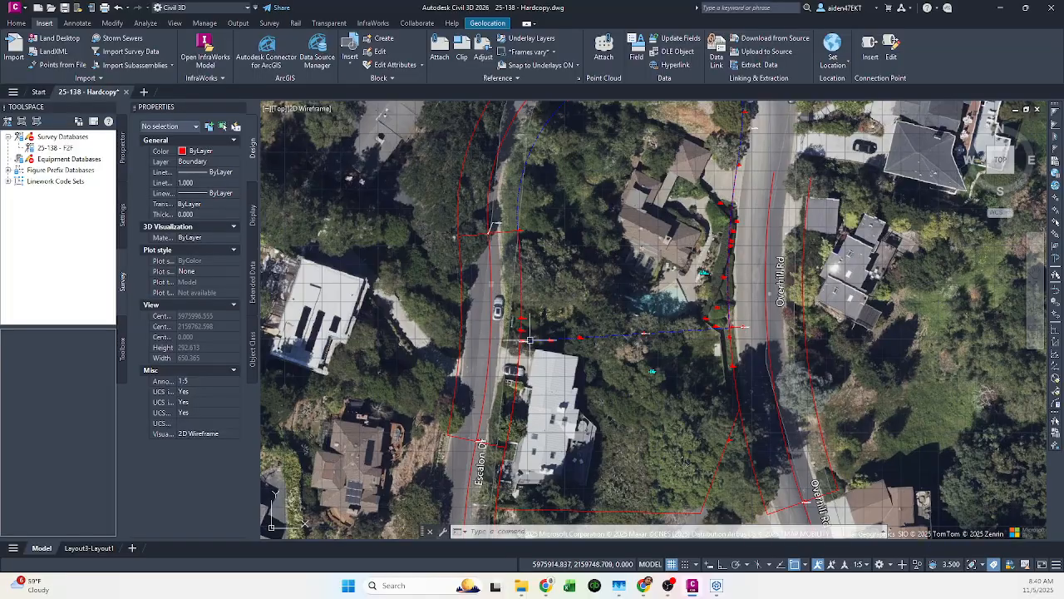
pyautogui.moveTo(688, 287); pyautogui.dragTo(634, 354, button='middle')
pyautogui.moveTo(568, 359); pyautogui.dragTo(625, 284, button='middle')
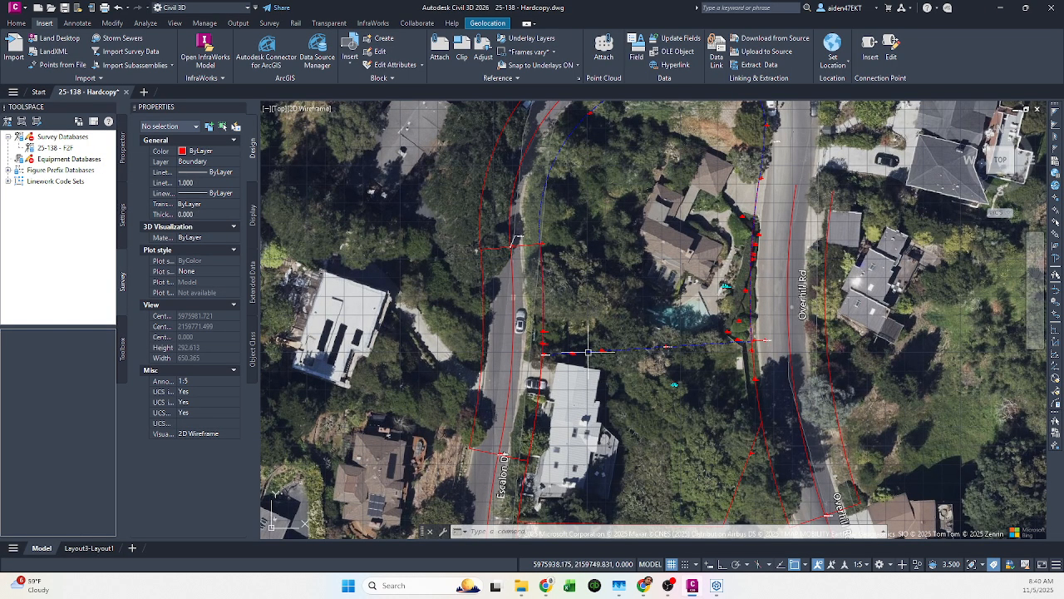
# - Inspect the found monument at the west end of the blue lot line and save the drawing again
pyautogui.scroll(10, 588, 353)
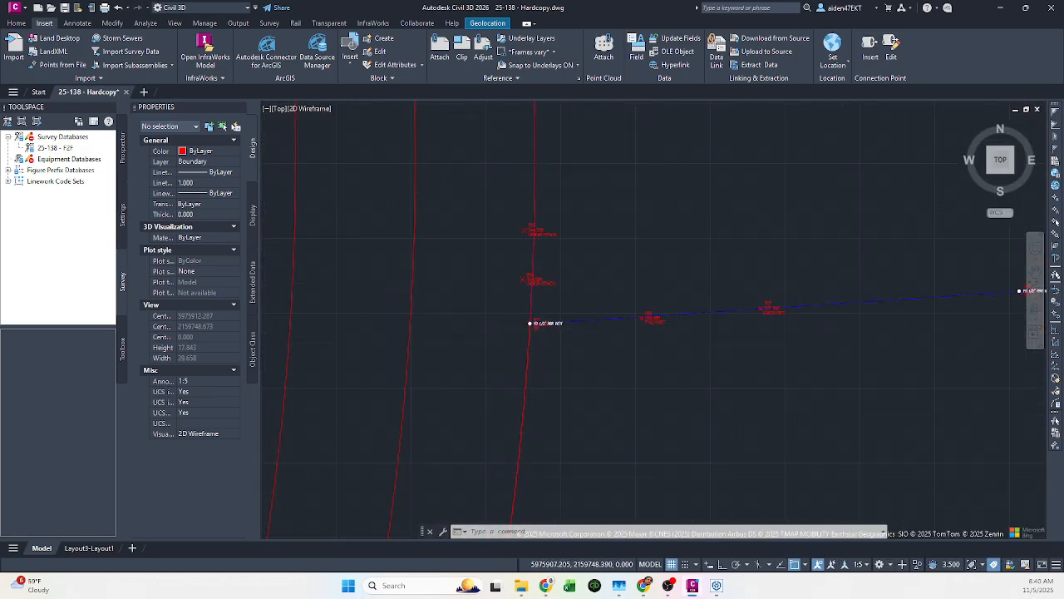
pyautogui.scroll(-10, 563, 325)
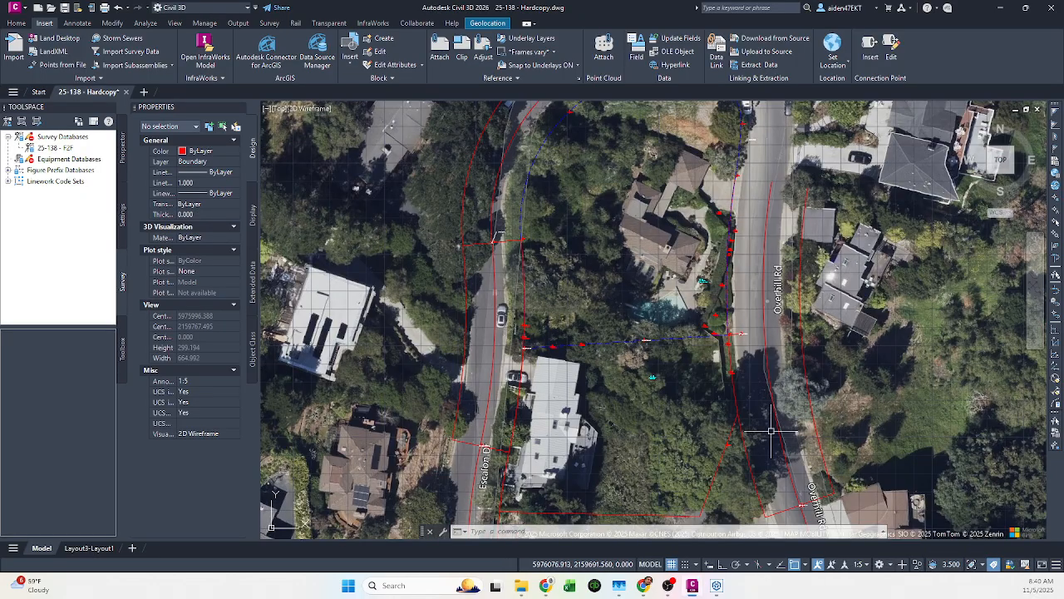
pyautogui.moveTo(771, 431); pyautogui.dragTo(733, 408, button='middle')
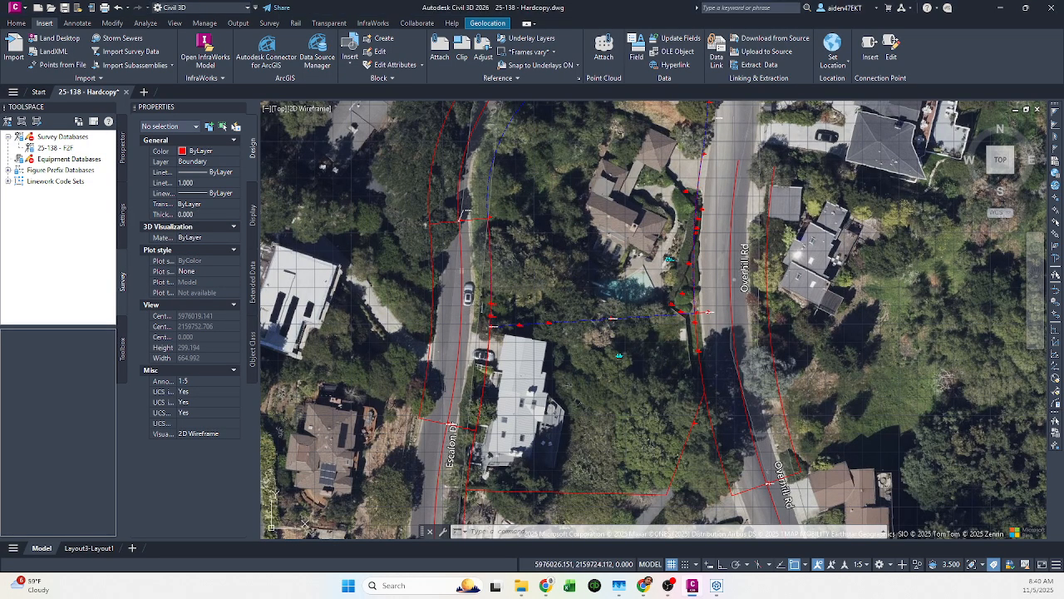
pyautogui.hotkey('ctrl', 's')
pyautogui.moveTo(641, 330)
pyautogui.mouseDown(button='middle')
pyautogui.moveTo(724, 390)
pyautogui.moveTo(685, 320)
pyautogui.mouseUp(button='middle')
pyautogui.moveTo(683, 292); pyautogui.dragTo(679, 325)
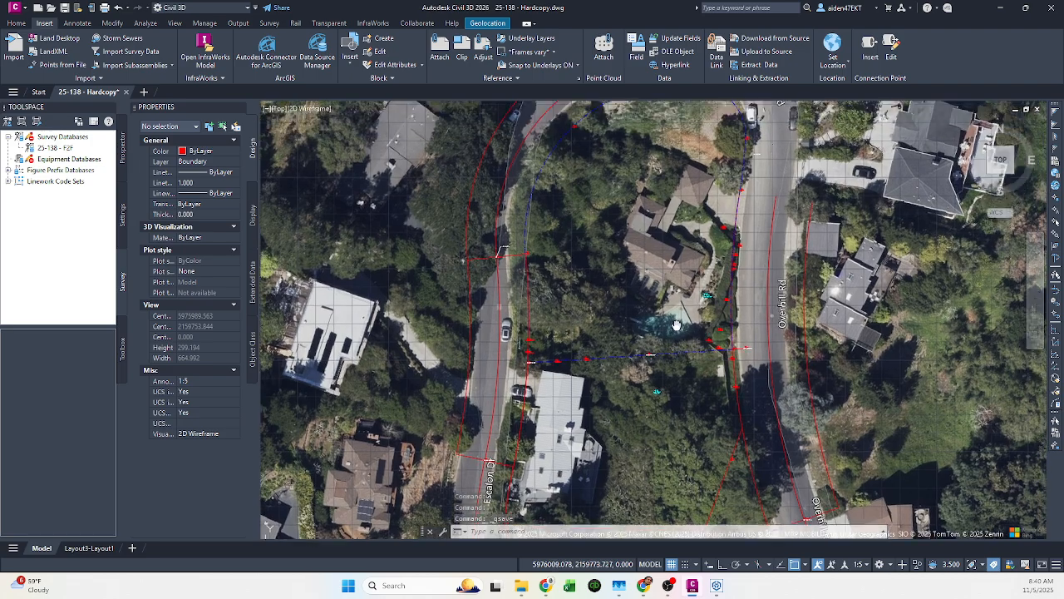
pyautogui.moveTo(678, 326); pyautogui.dragTo(677, 346, button='middle')
pyautogui.scroll(-2, 675, 342)
pyautogui.scroll(4, 682, 333)
pyautogui.scroll(-2, 686, 334)
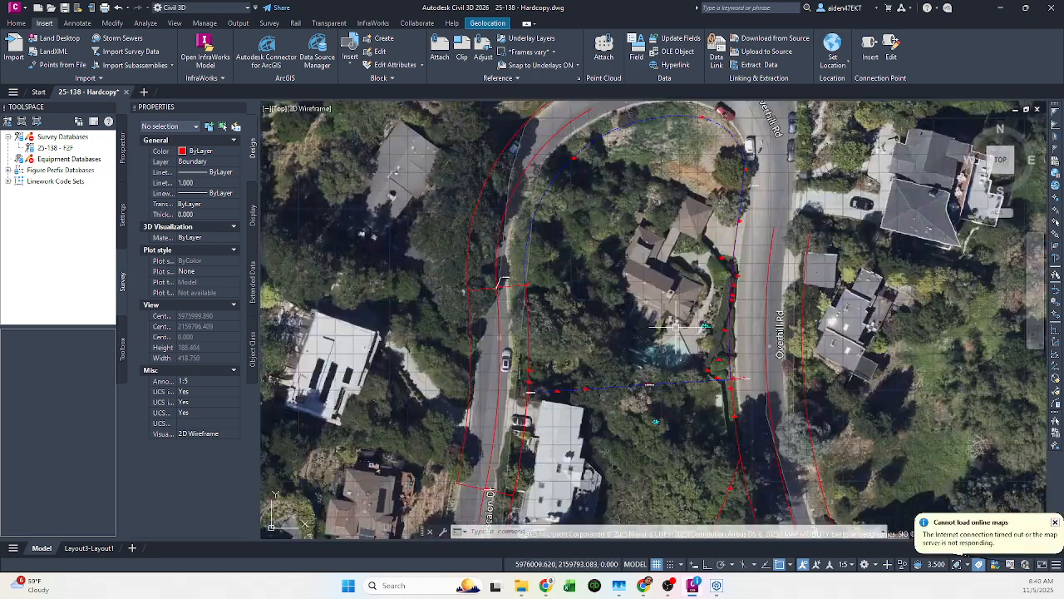